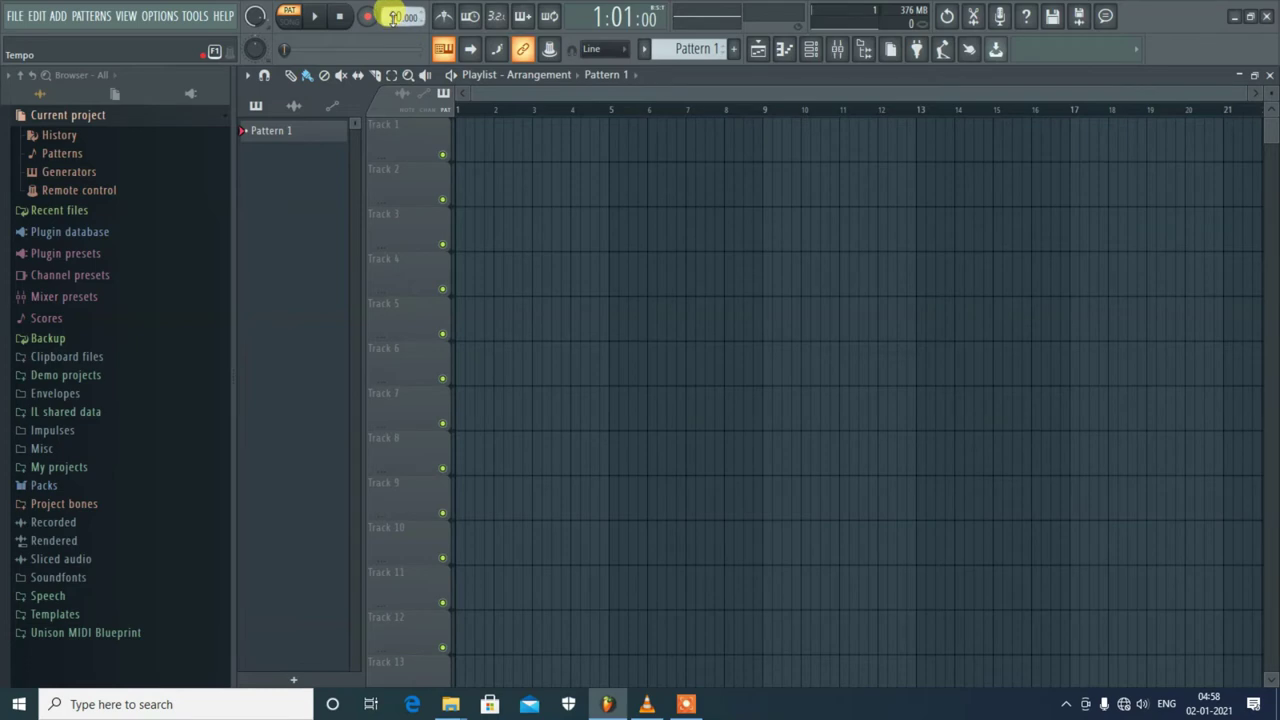
Step: Set the tempo to 90 BPM and add an MT-PowerDrumKit channel to the channel rack, skipping its donation screen
drag(394, 18, 394, 51)
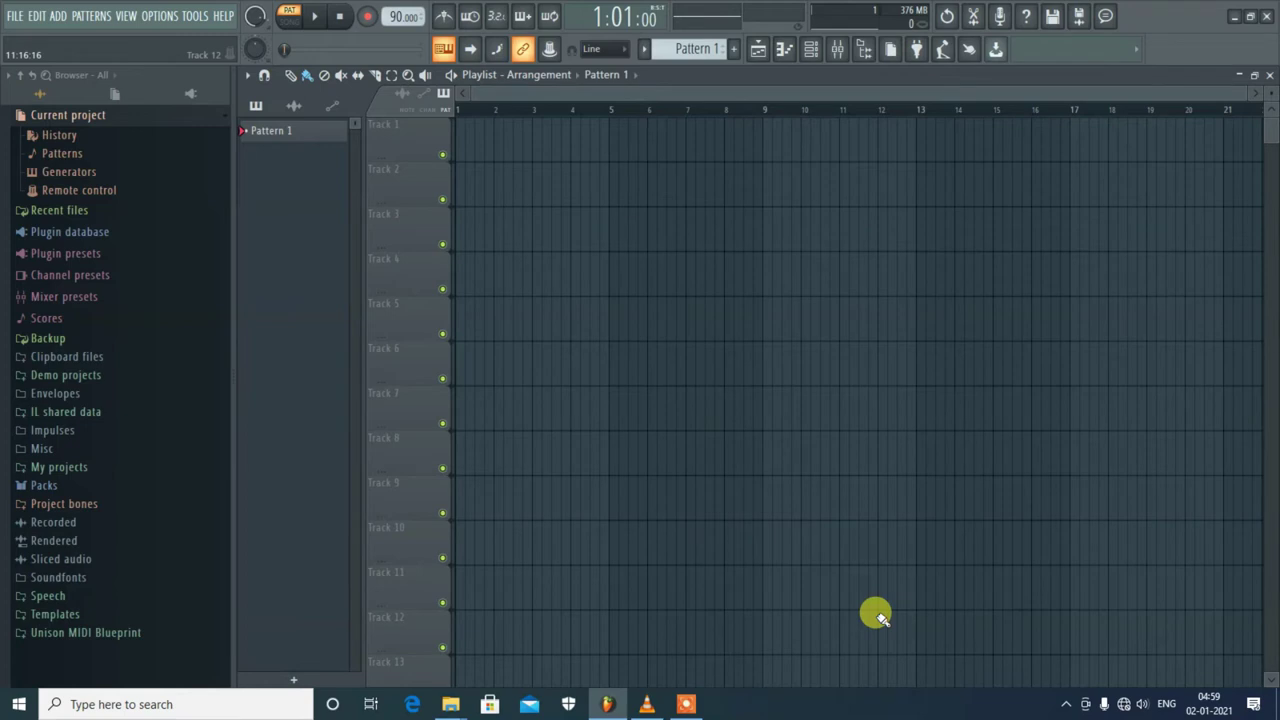
click(811, 58)
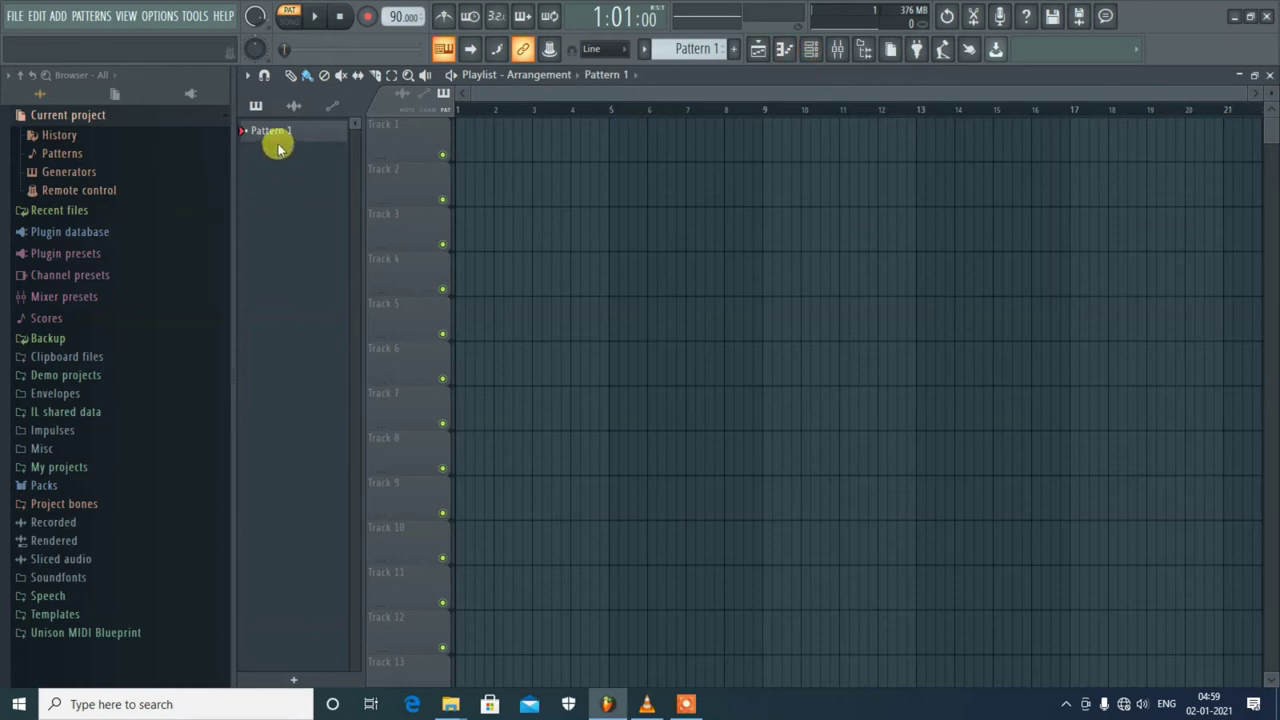
click(813, 50)
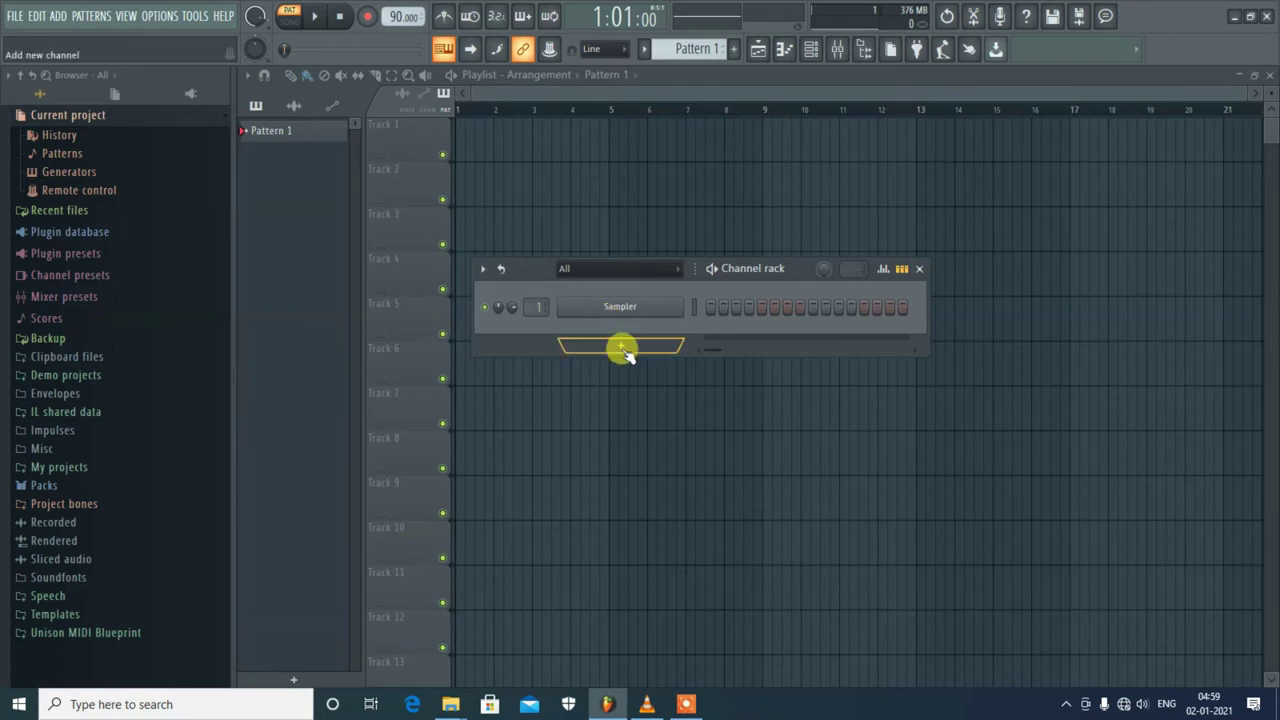
click(621, 347)
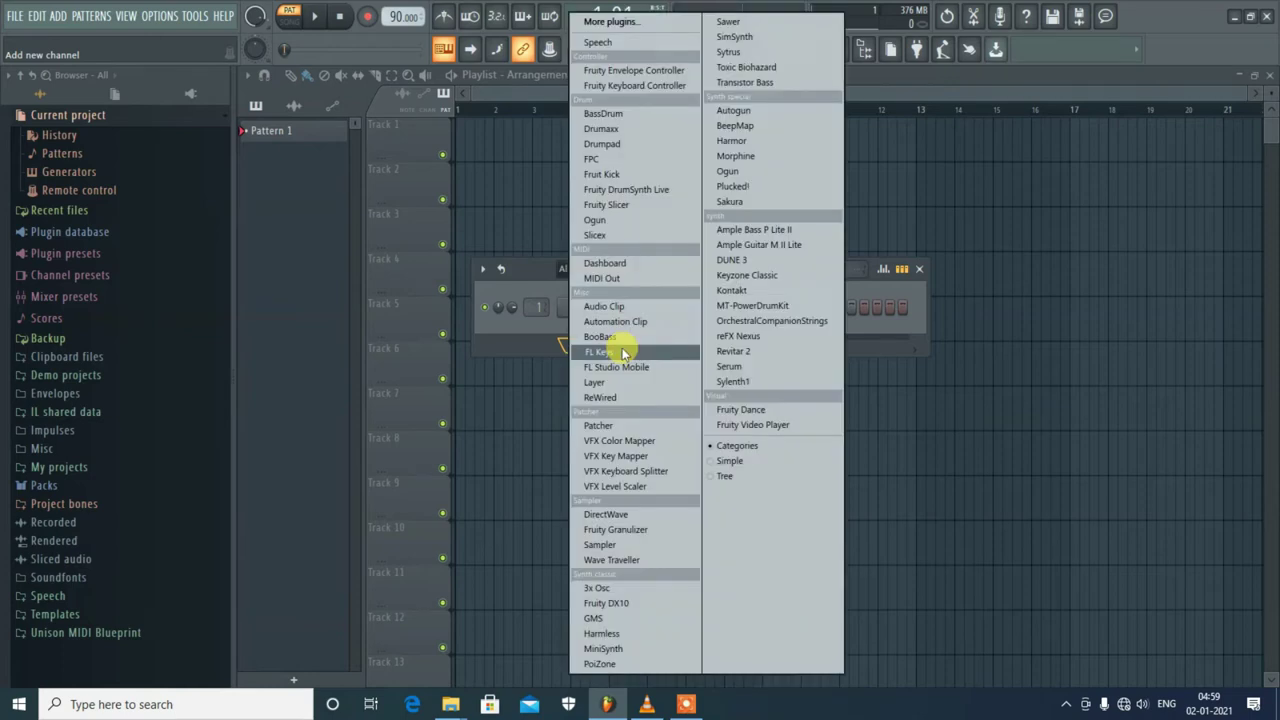
click(748, 310)
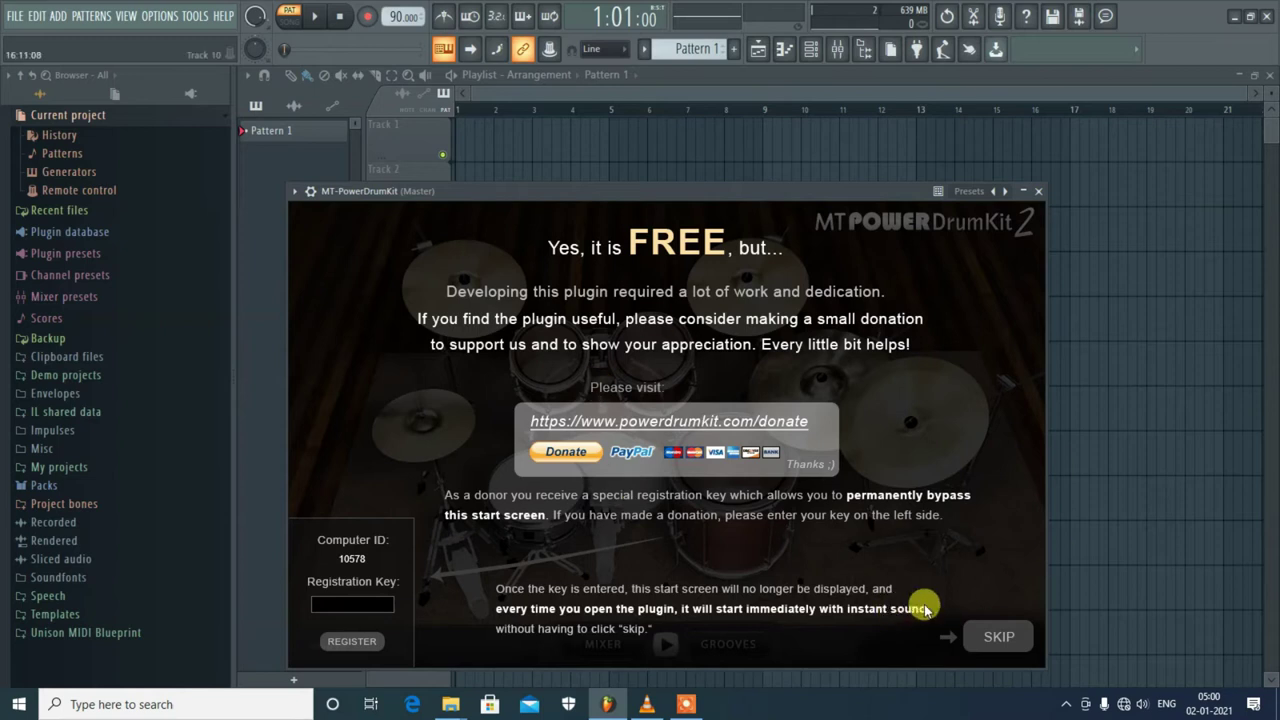
click(995, 640)
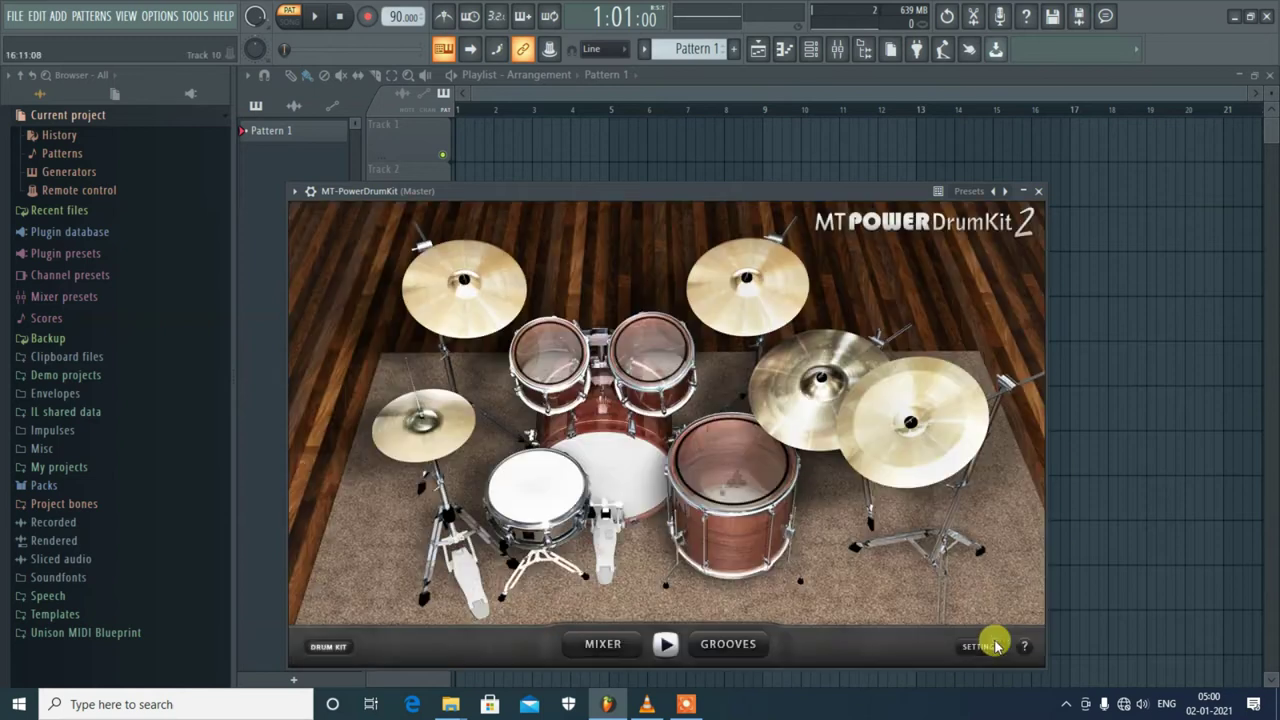
Step: Audition the toms and cymbals of the drum kit one after another
click(731, 472)
click(644, 342)
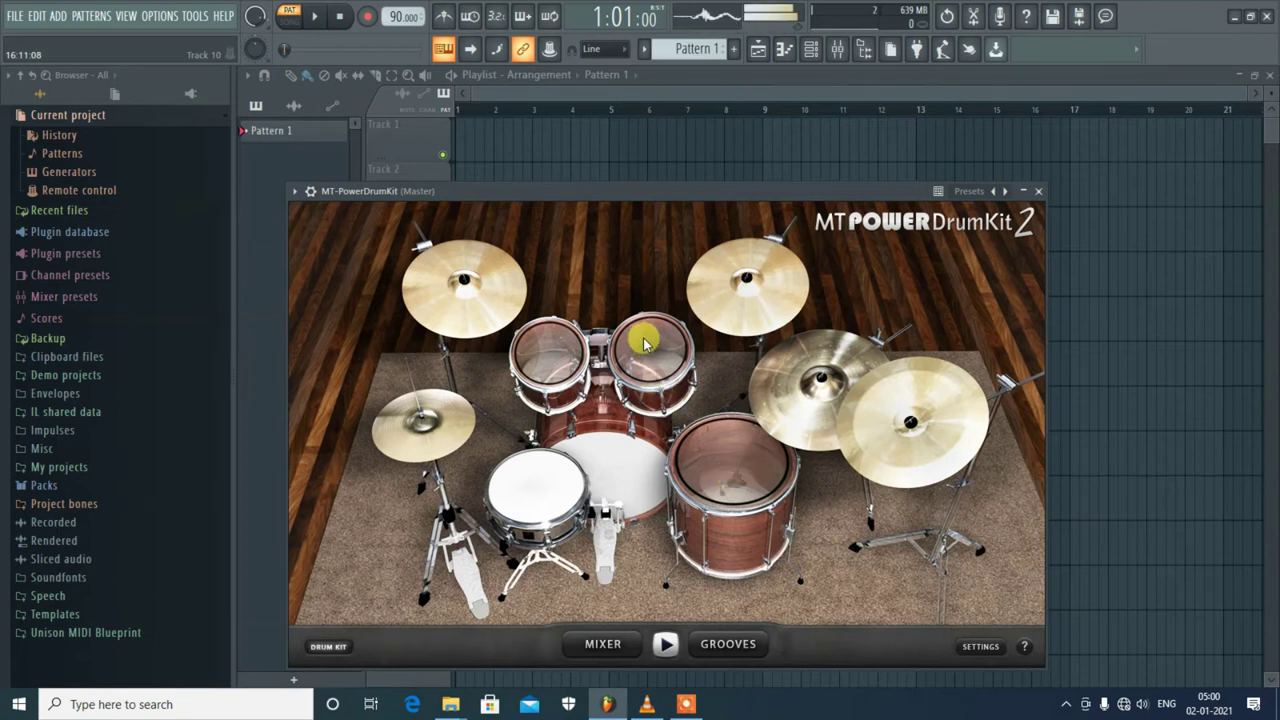
click(557, 367)
click(772, 334)
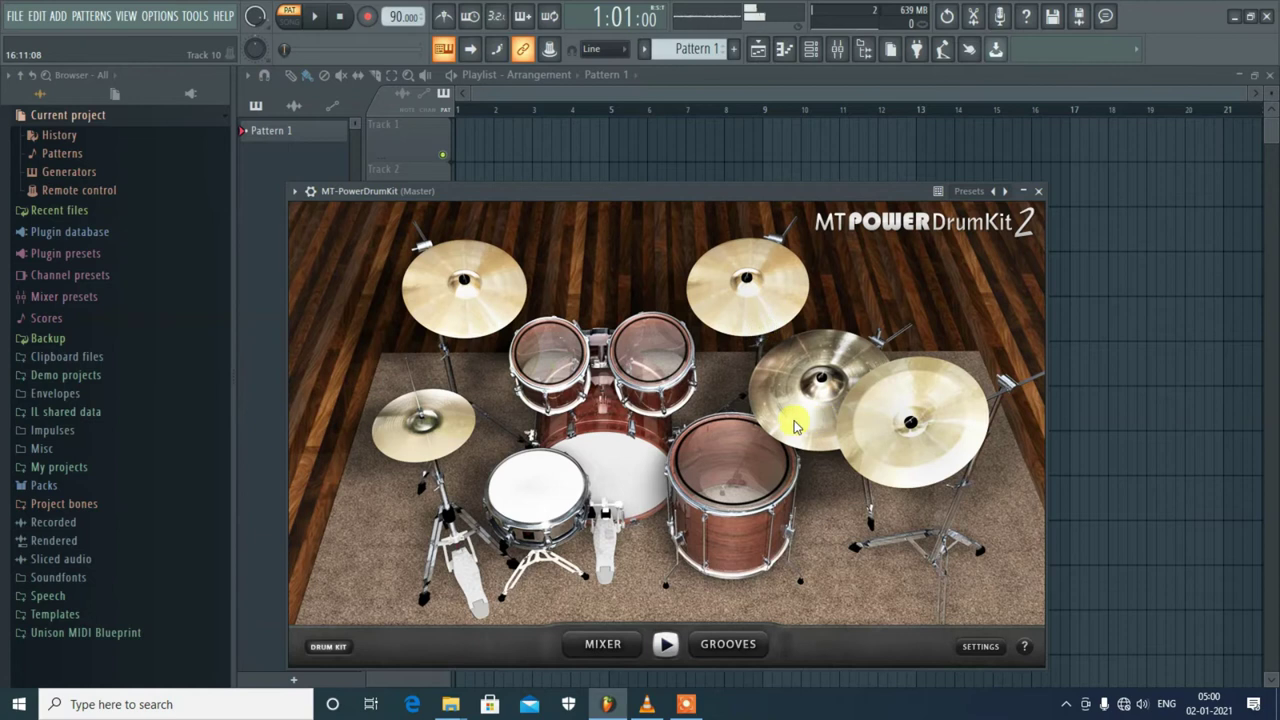
click(863, 457)
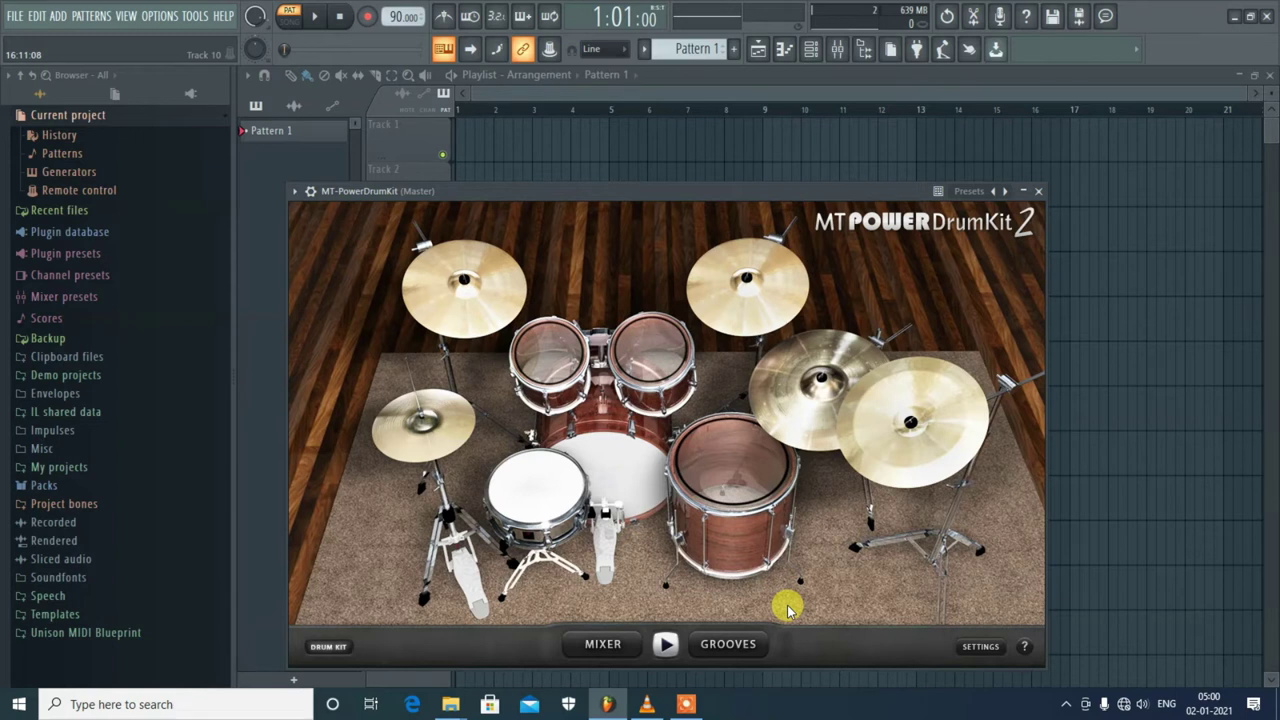
Step: Show the drum kit's grooves and select Intro 08 in the Intro style of the 4/4 60-150 bpm grooves
click(728, 645)
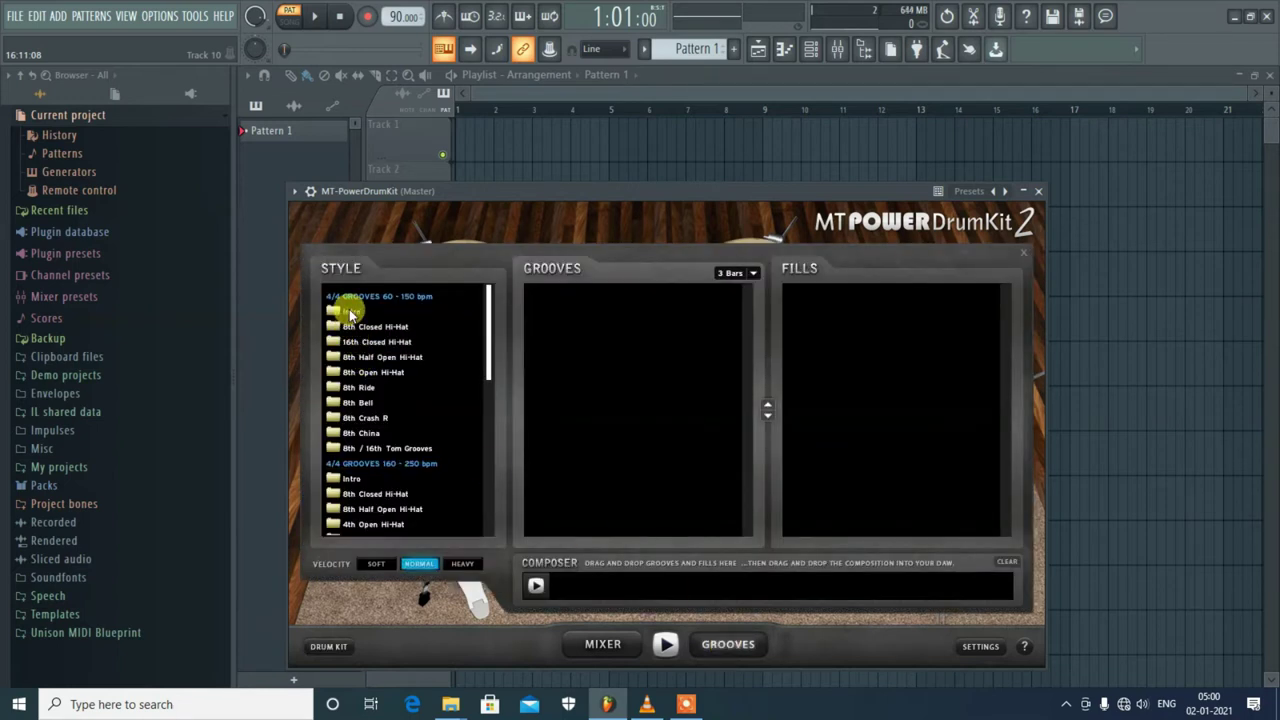
click(350, 312)
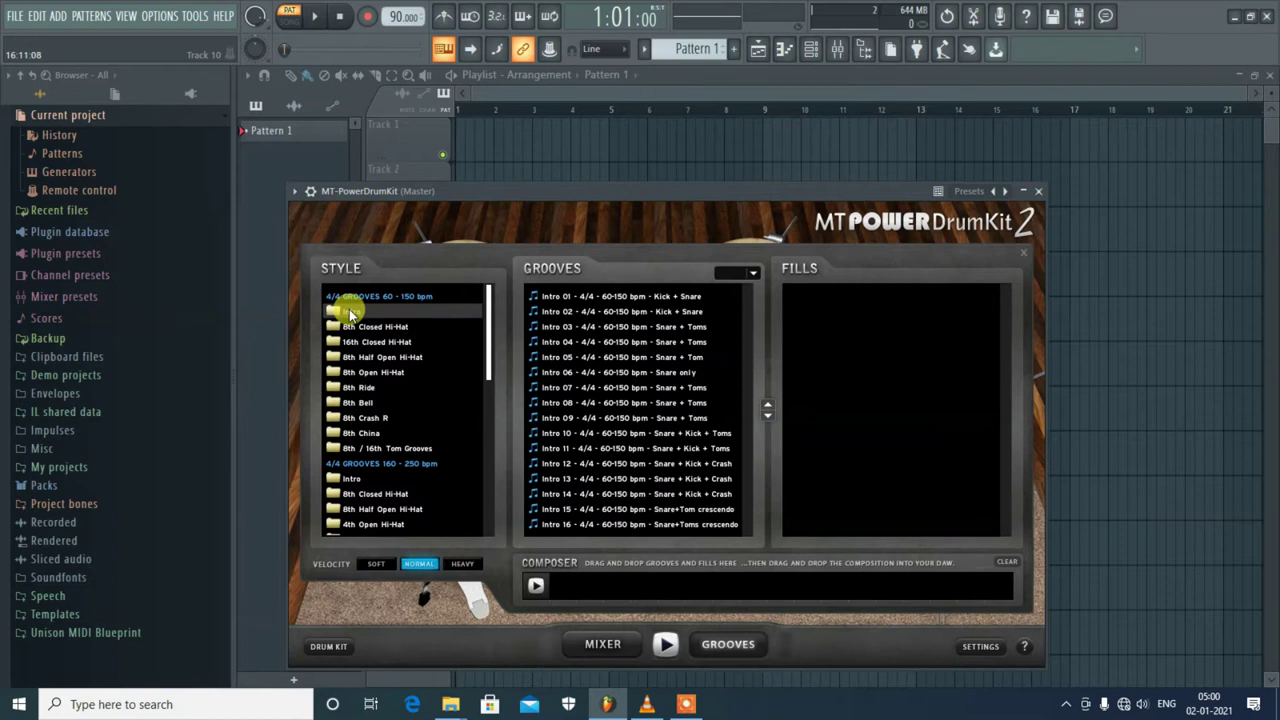
click(576, 405)
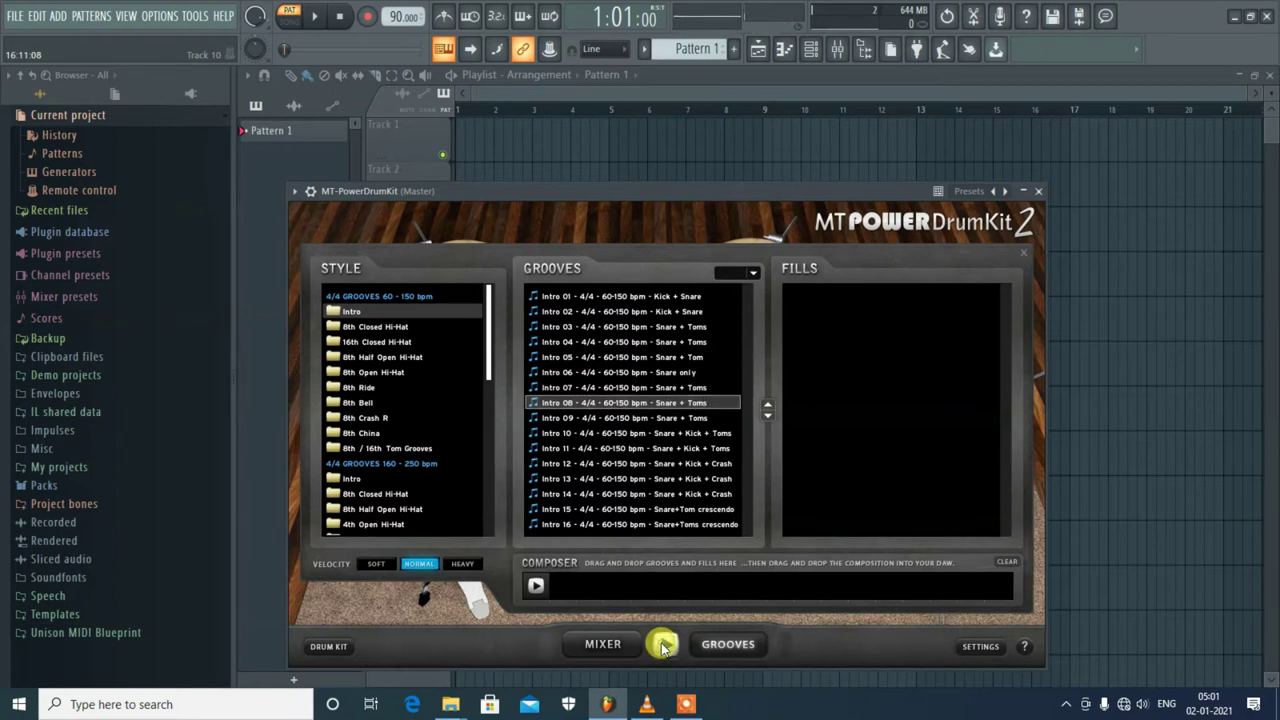
Step: Open the MT-PowerDrumKit channel's piano roll and insert the Intro 08 groove at the start of Pattern 1
drag(794, 192, 772, 366)
drag(543, 296, 651, 143)
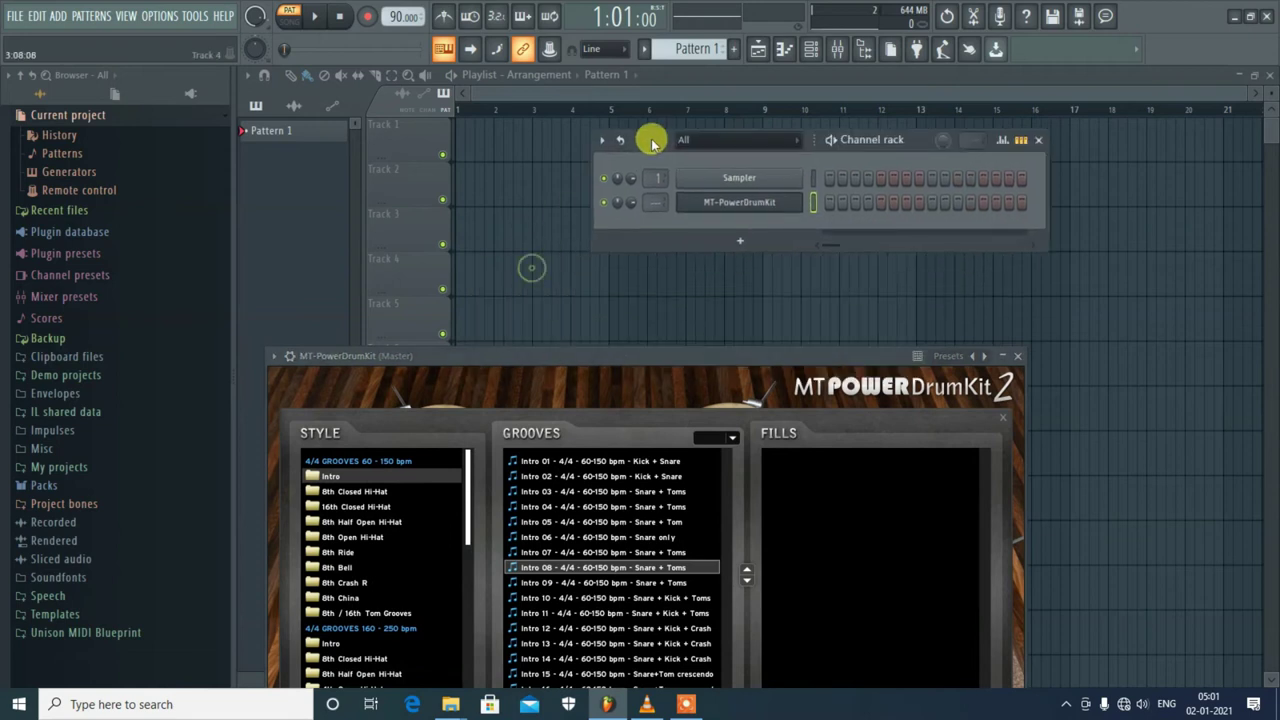
right_click(720, 203)
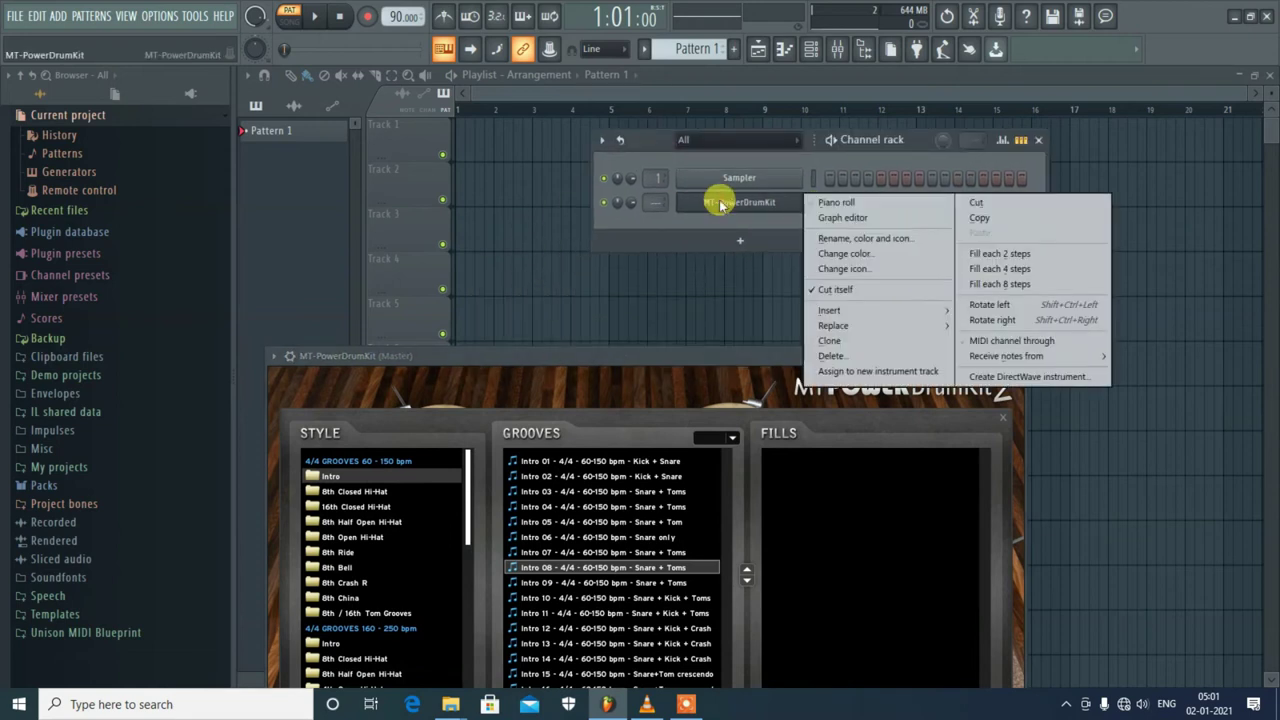
click(880, 202)
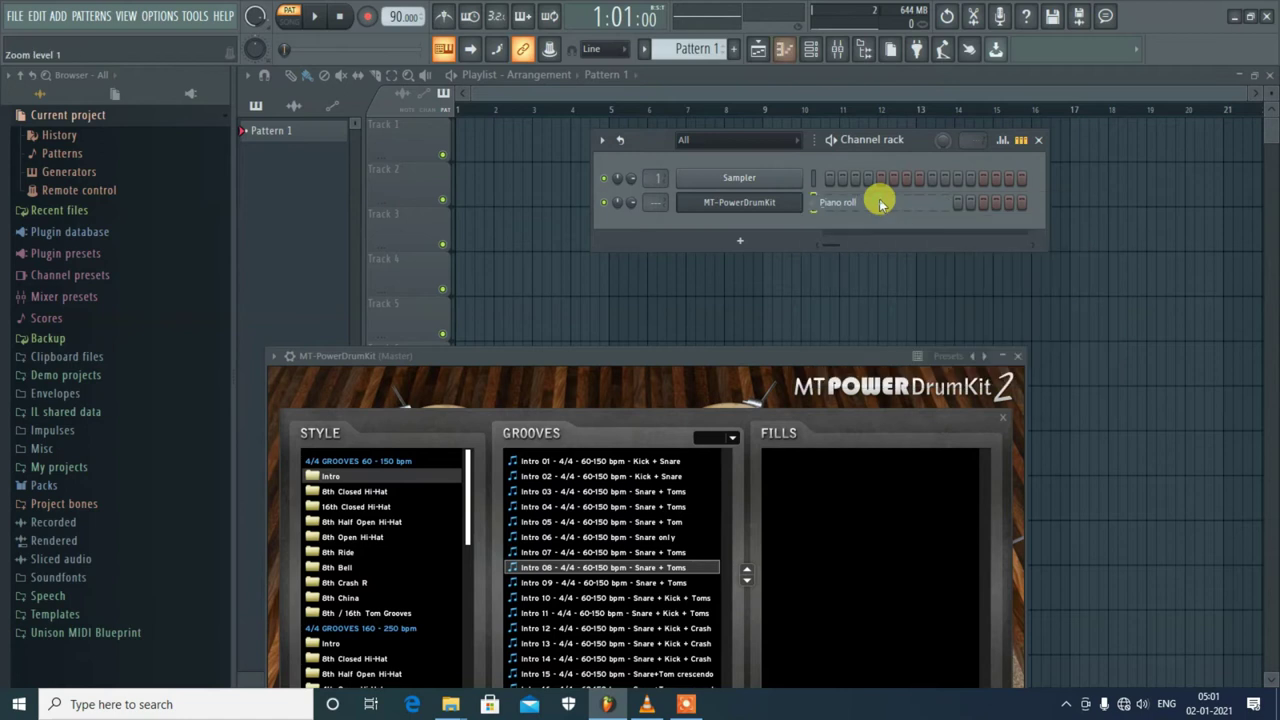
click(829, 634)
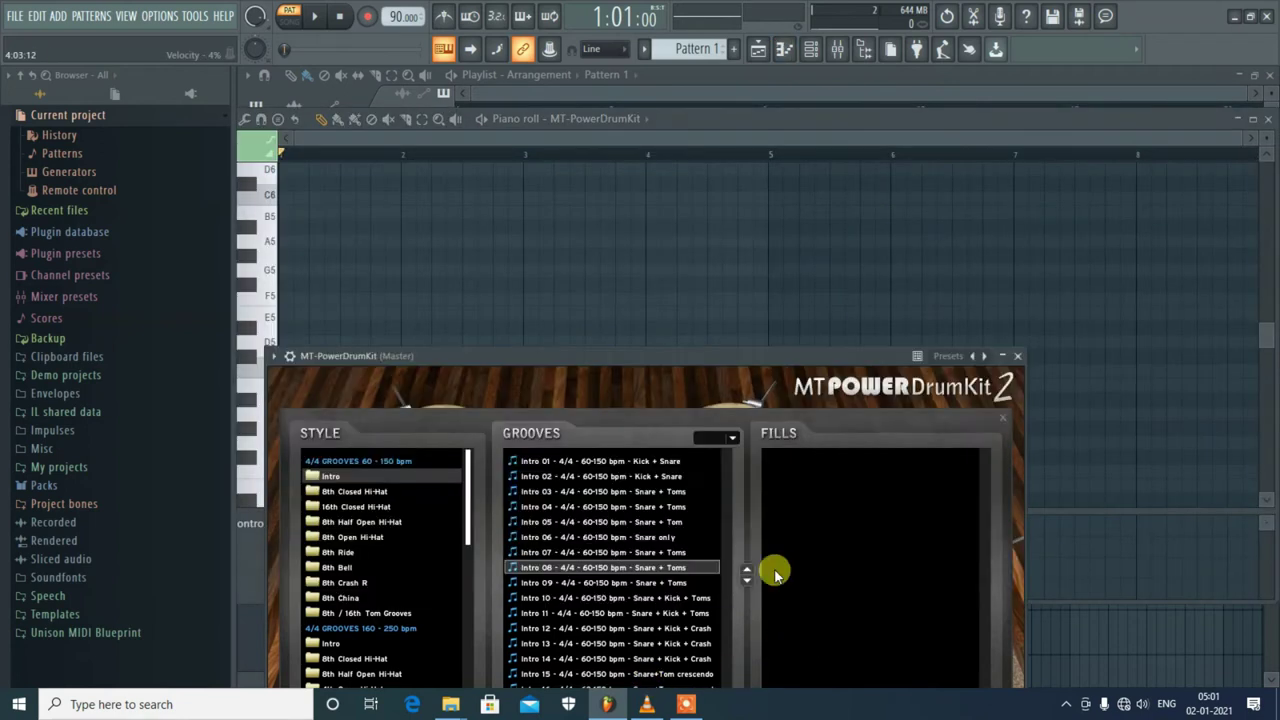
drag(686, 356, 1030, 263)
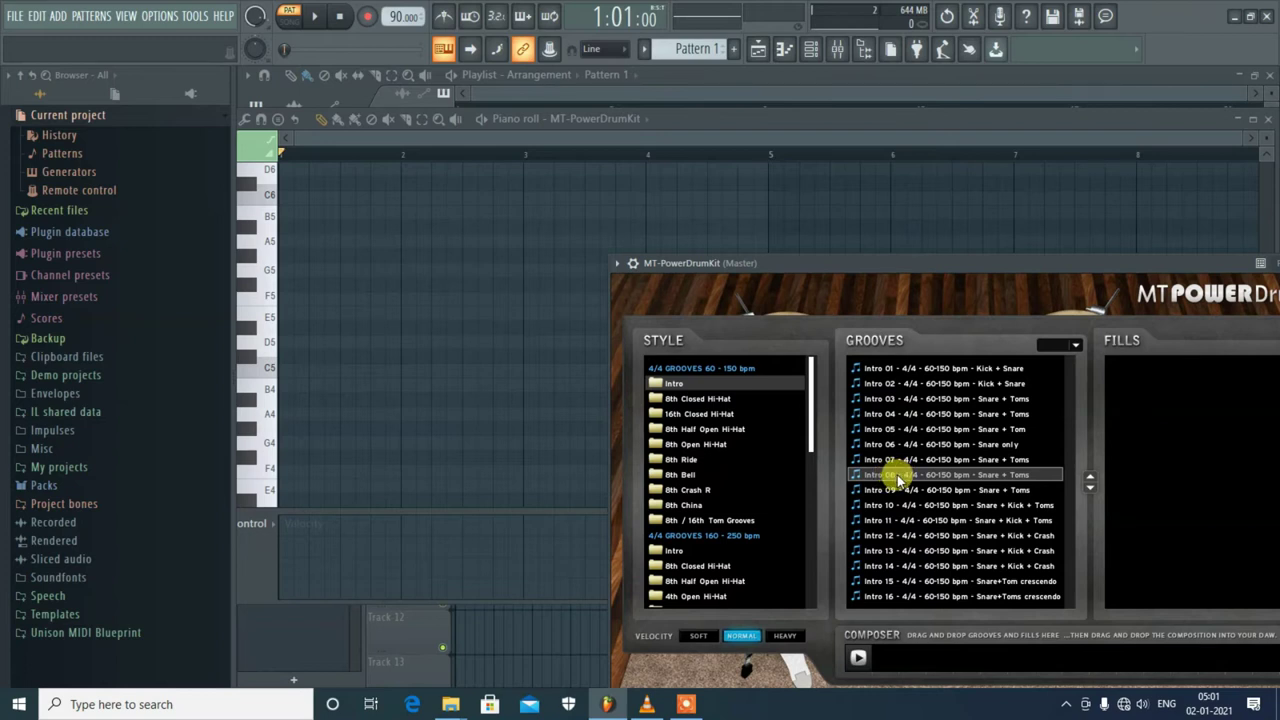
drag(895, 482, 365, 300)
scroll(497, 337, down, 6)
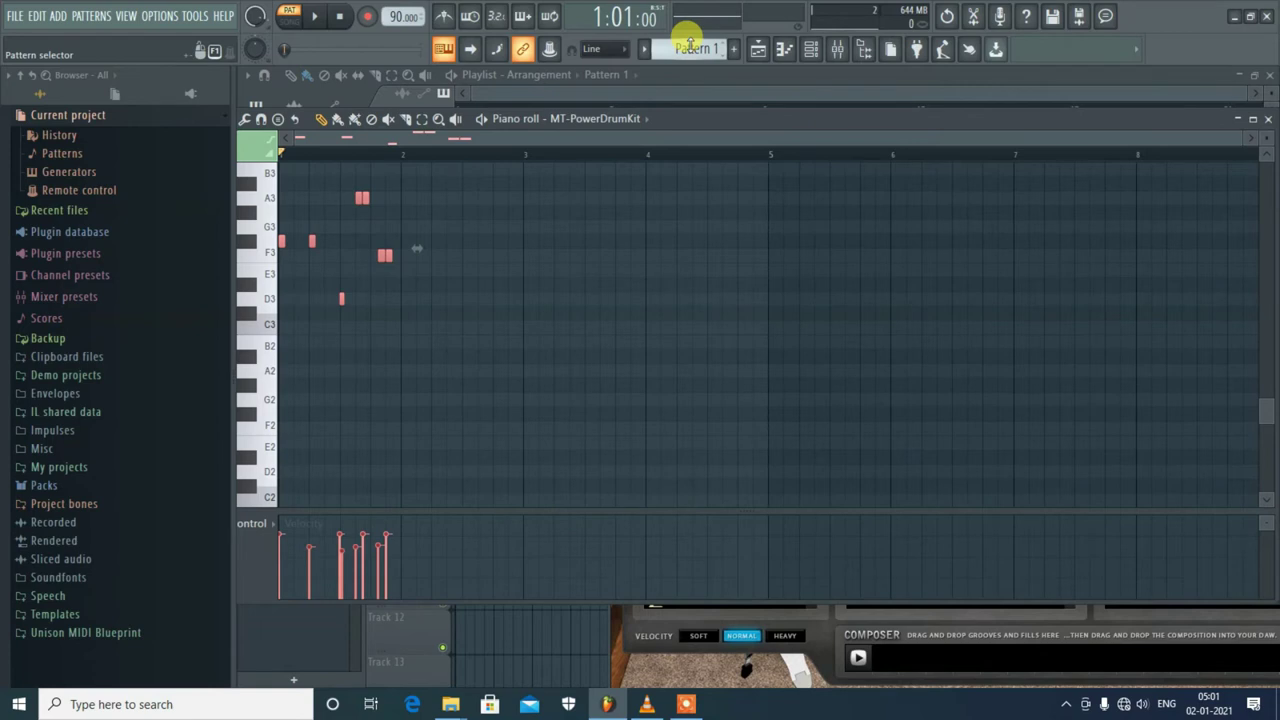
Step: Play Pattern 1 in pattern mode to hear the intro groove and stop playback
click(293, 22)
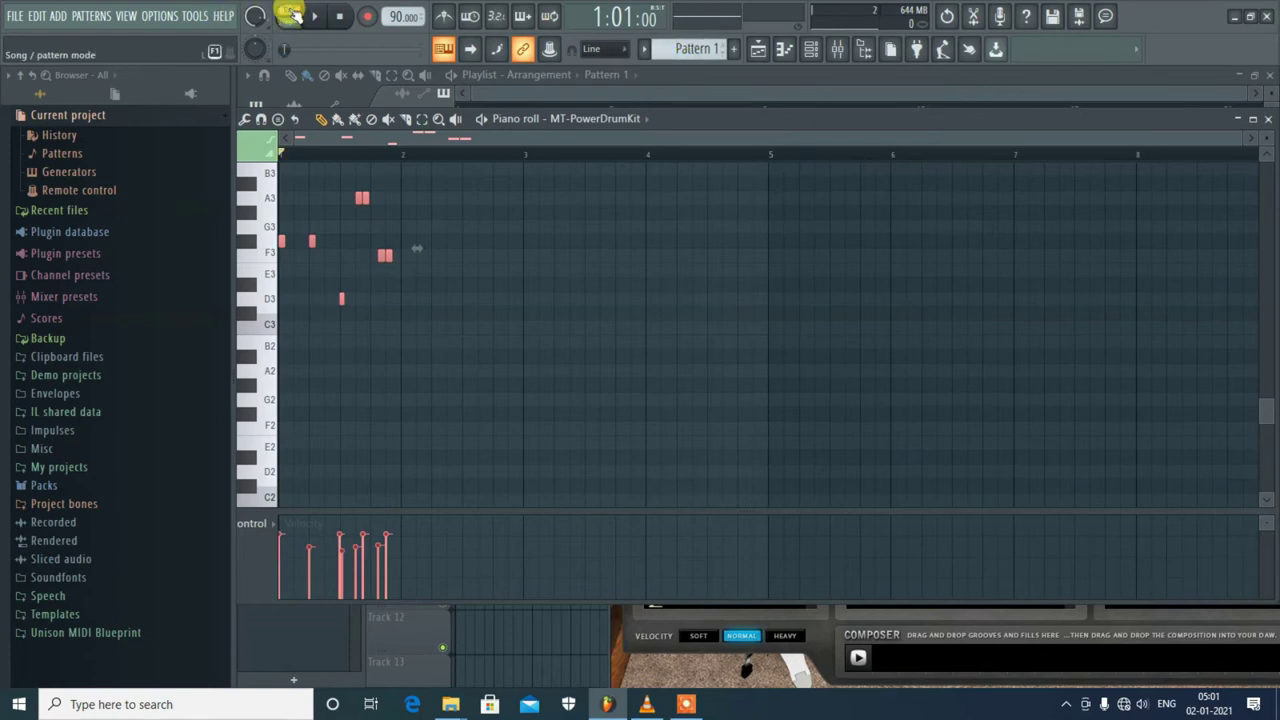
key(space)
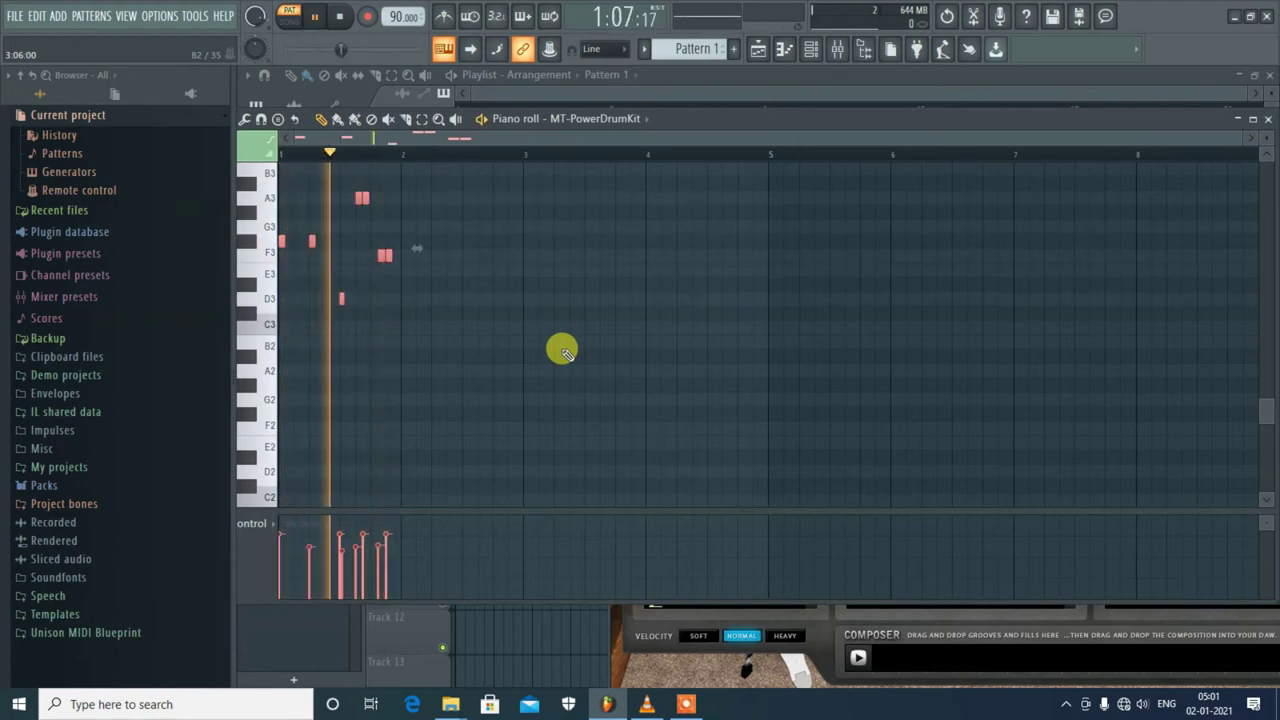
key(space)
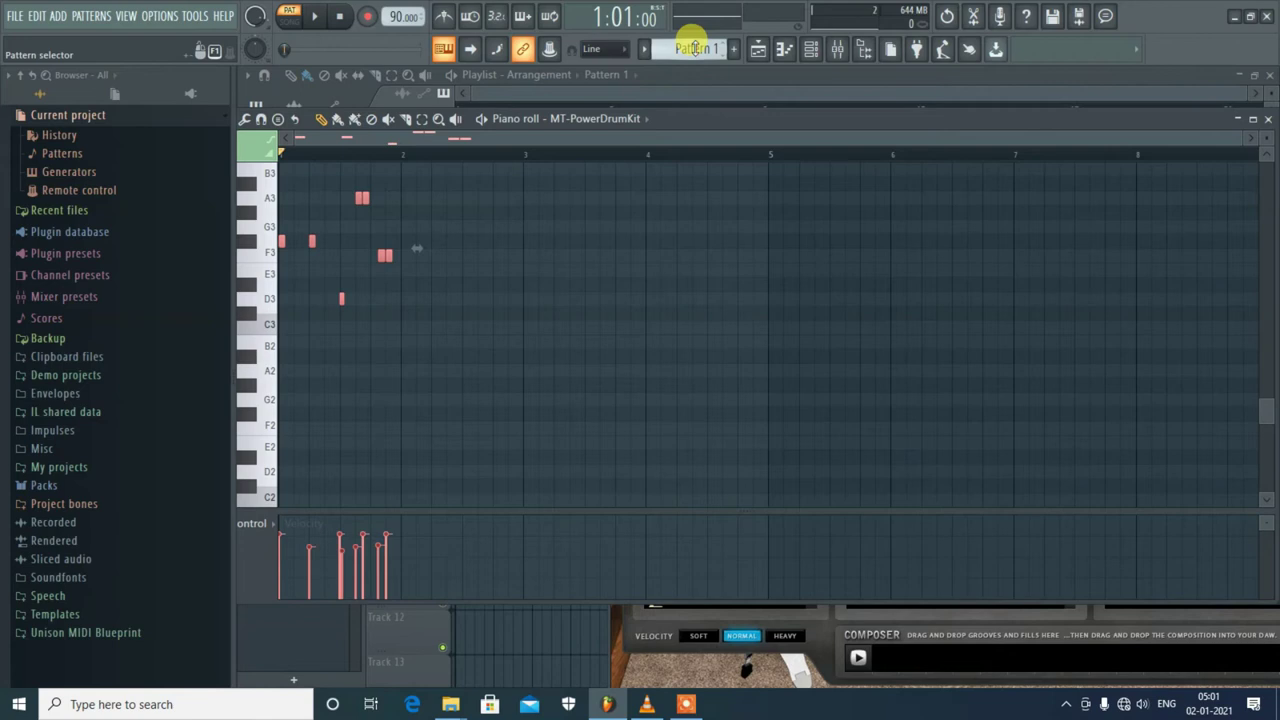
Step: Switch to the empty Pattern 2 and rearrange the piano roll and MT-PowerDrumKit windows so both are accessible
scroll(694, 48, down, 1)
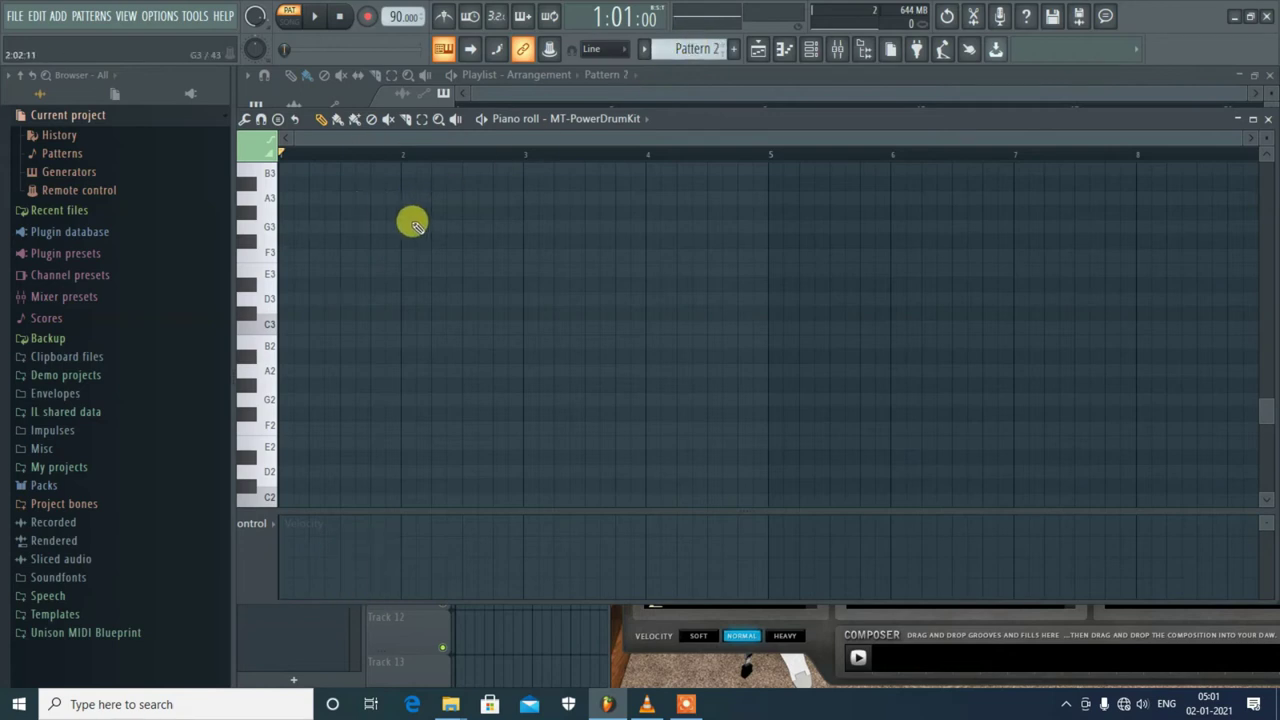
scroll(687, 52, up, 1)
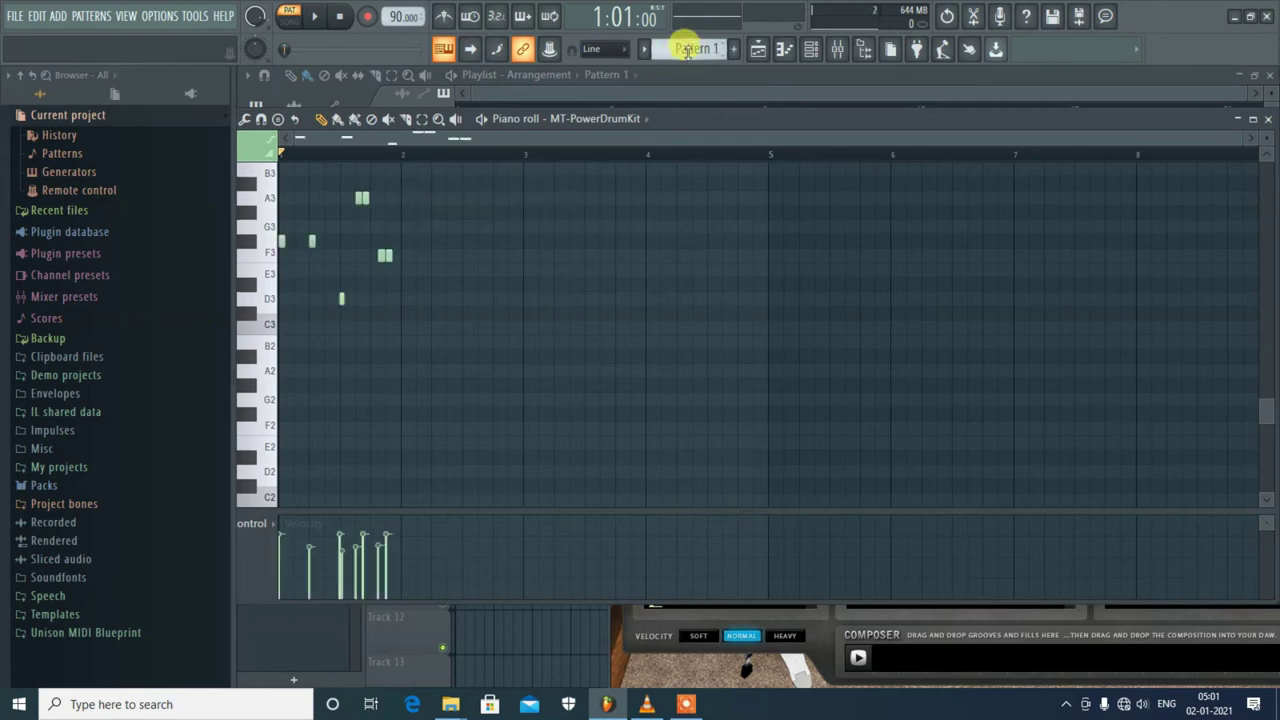
scroll(687, 52, down, 1)
drag(772, 123, 689, 289)
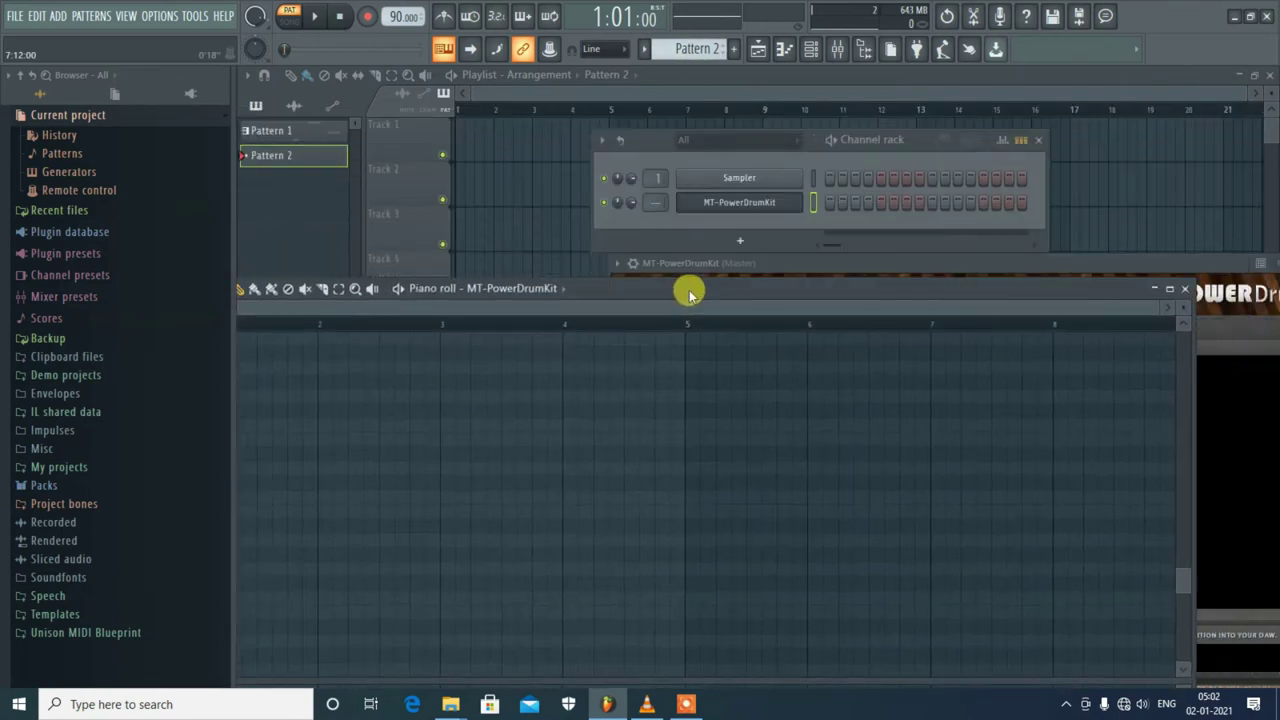
click(810, 259)
drag(810, 259, 734, 95)
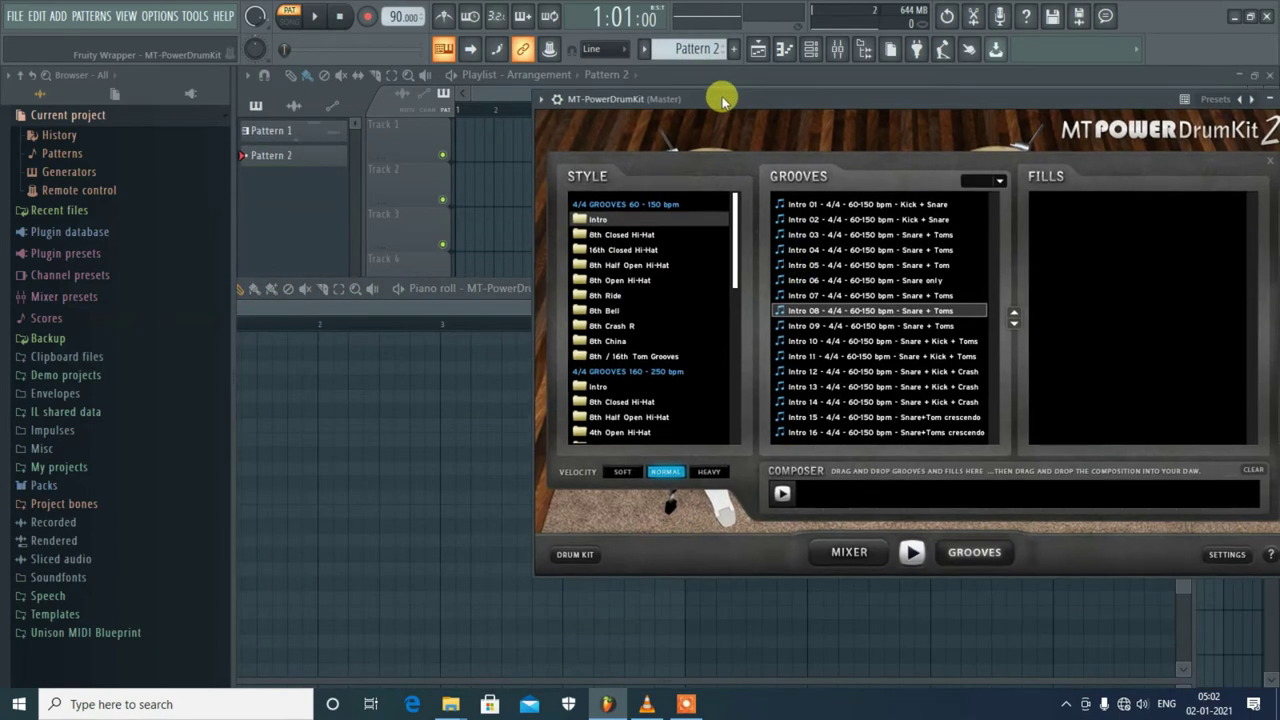
Step: Select Groove 08 in the 8th Closed Hi-Hat style of the 60-150 bpm grooves and preview it
click(607, 234)
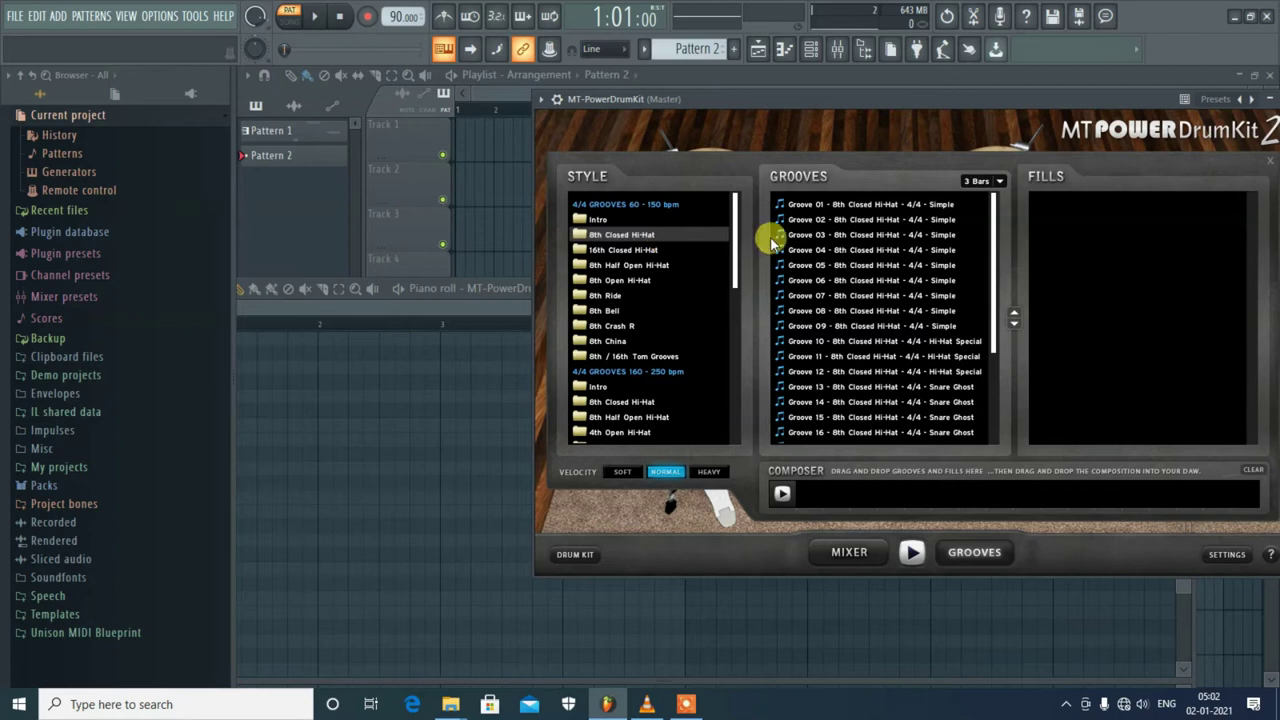
click(818, 312)
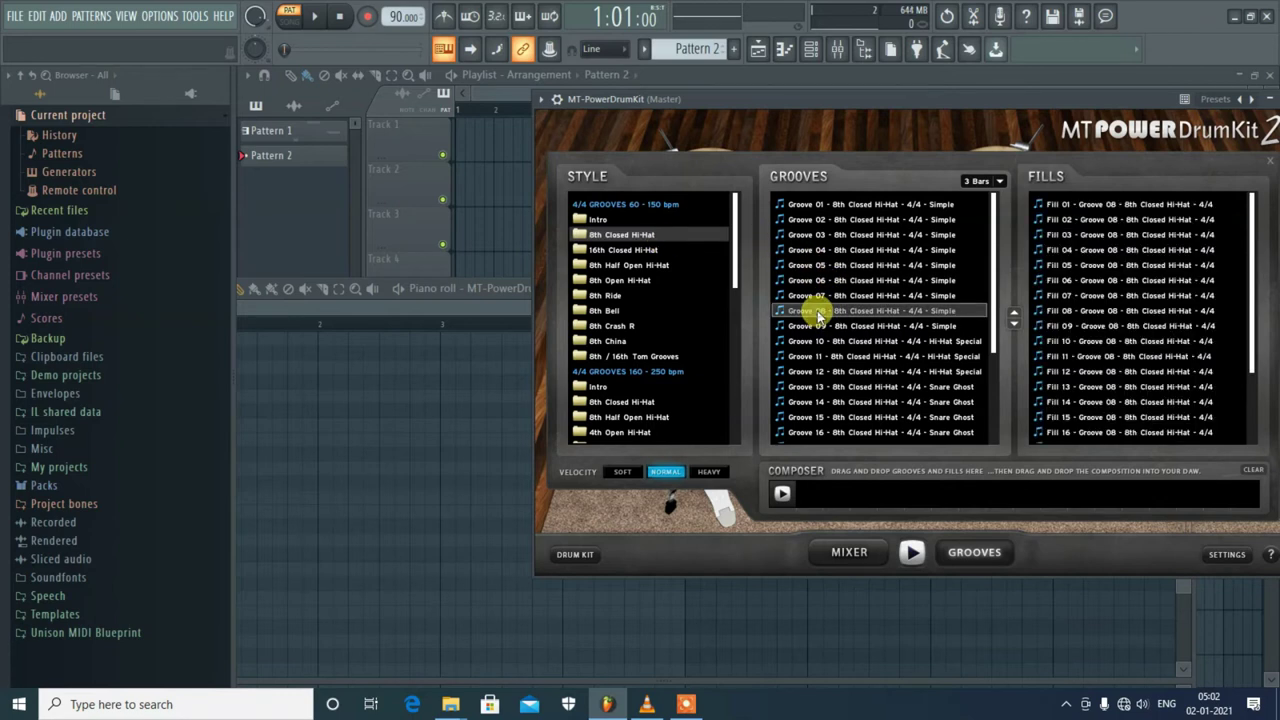
double_click(881, 315)
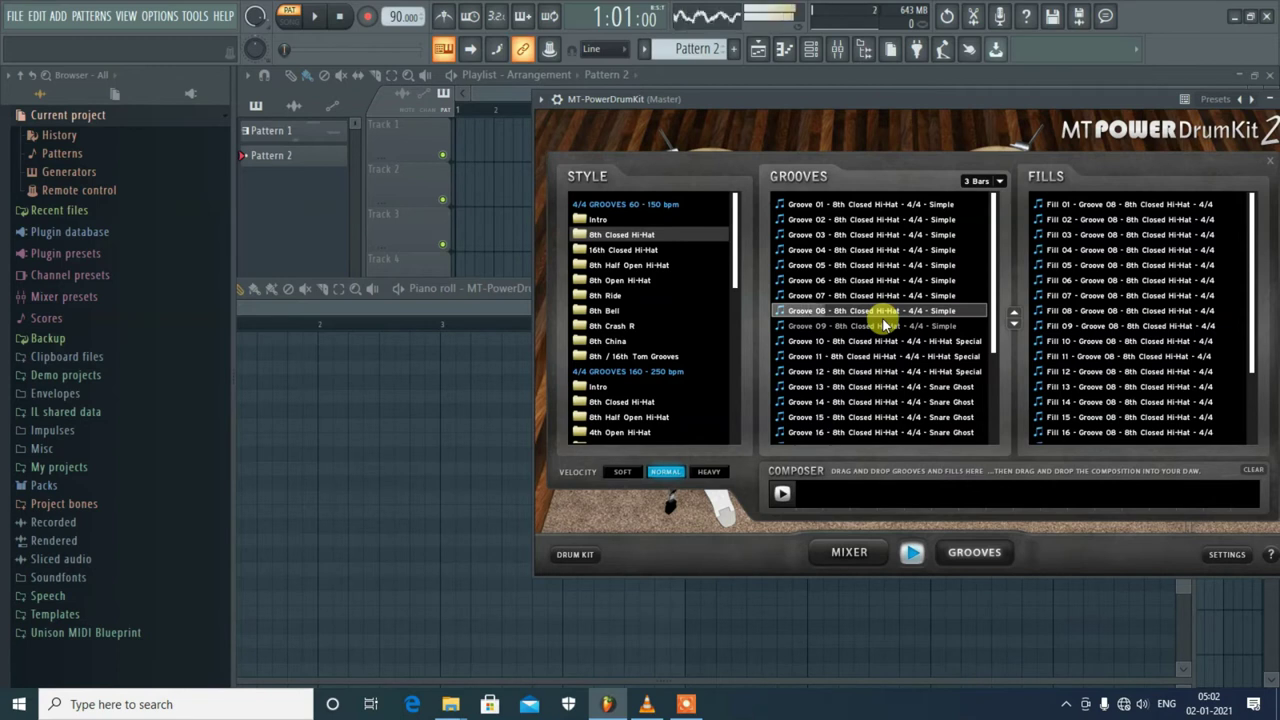
click(910, 558)
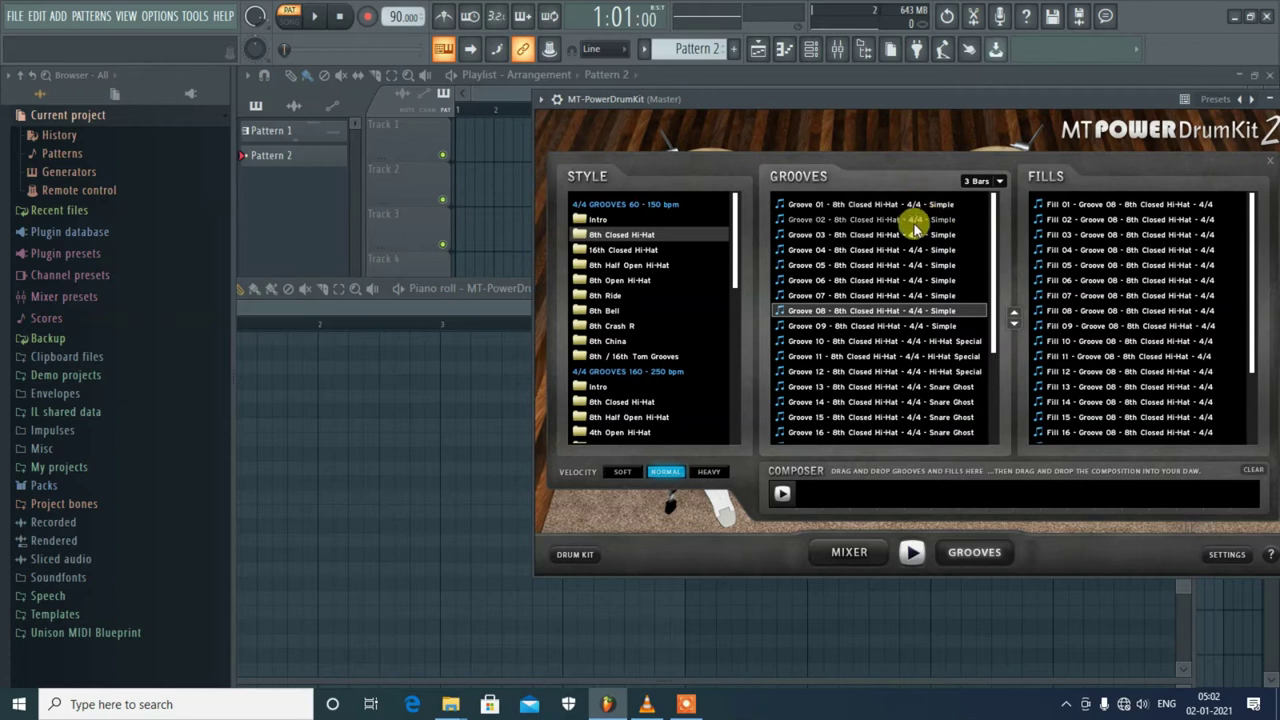
Step: Set the groove length to 4 bars and insert Groove 08 into the piano roll of Pattern 2
click(997, 184)
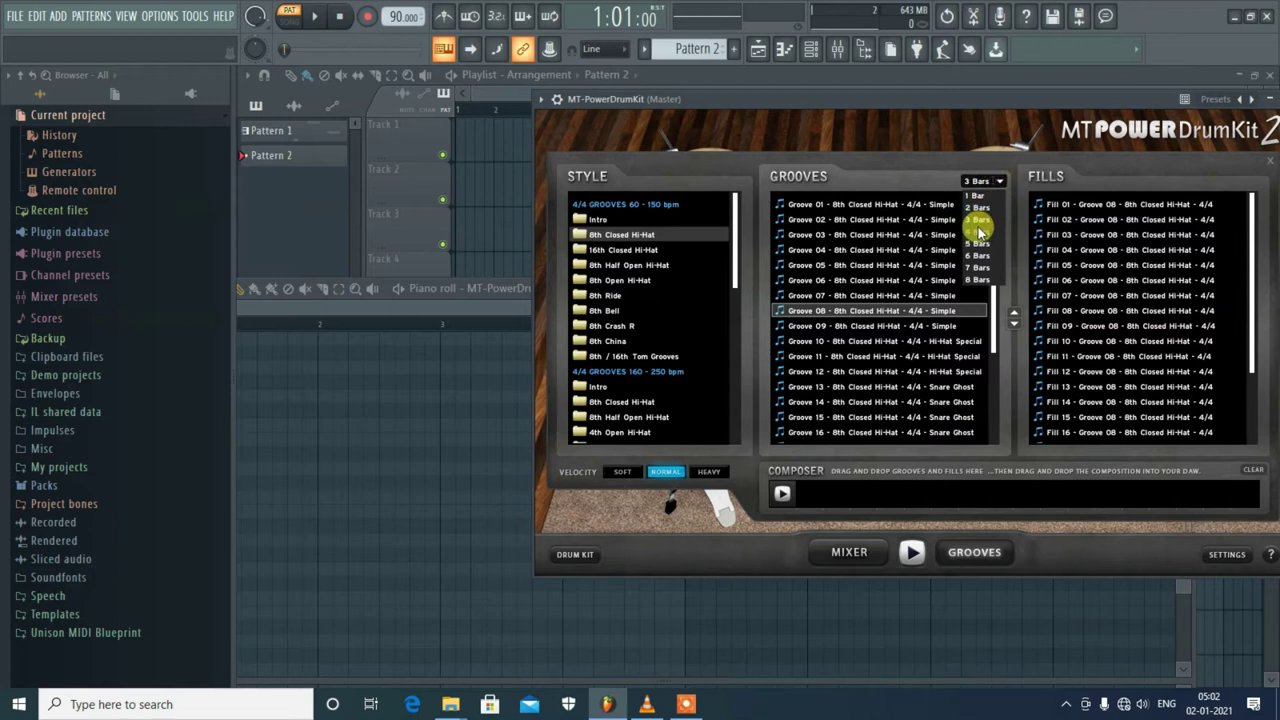
click(975, 232)
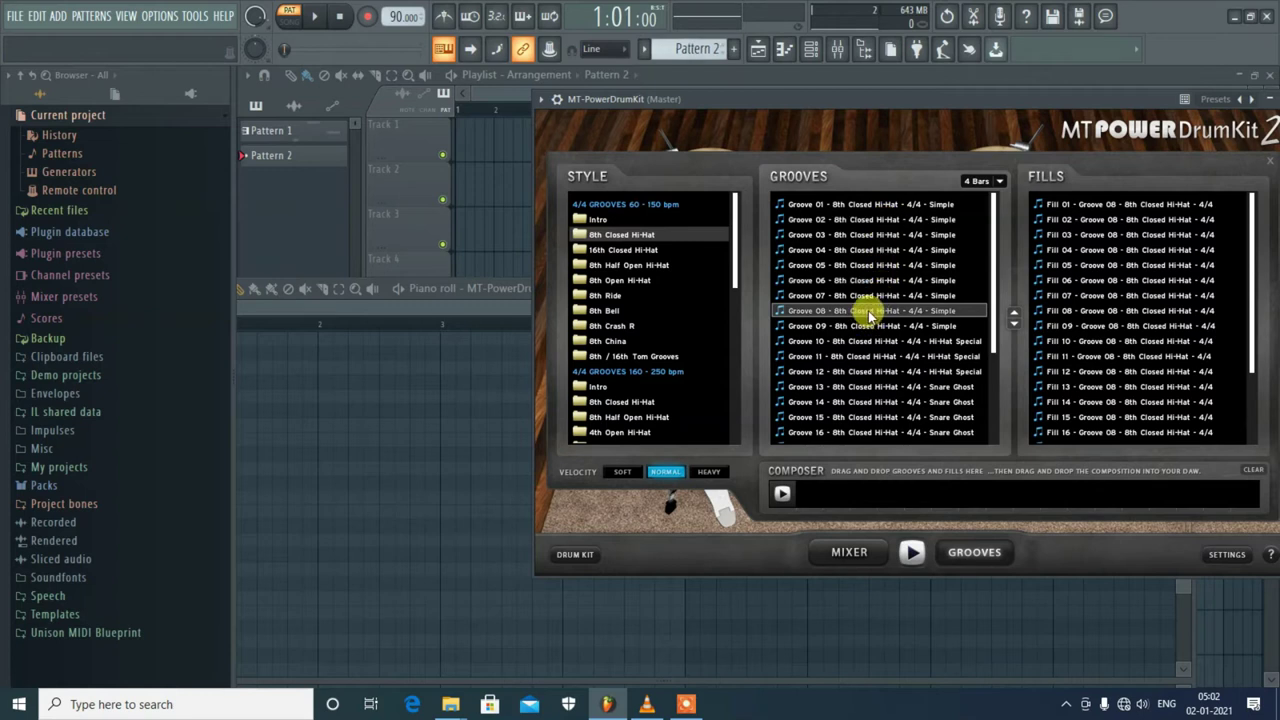
drag(870, 314, 428, 463)
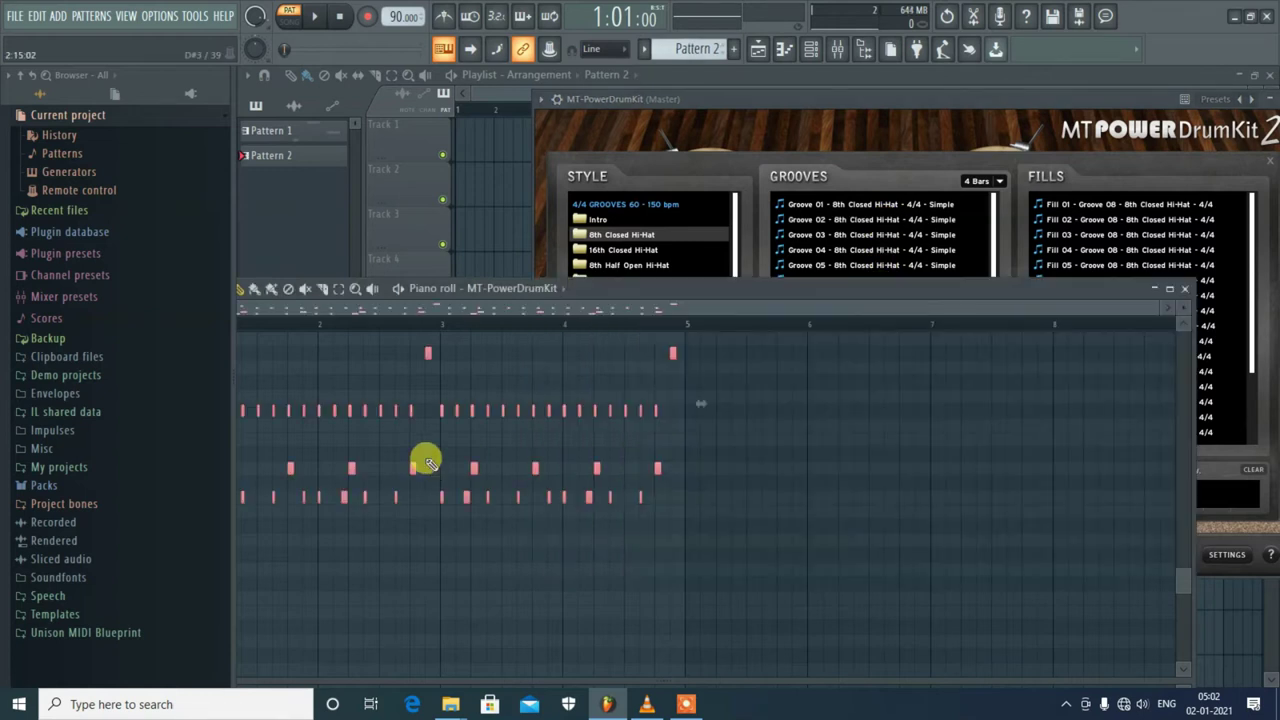
Step: Play Pattern 2 from the piano roll to hear the hi-hat groove and stop playback
drag(651, 287, 811, 224)
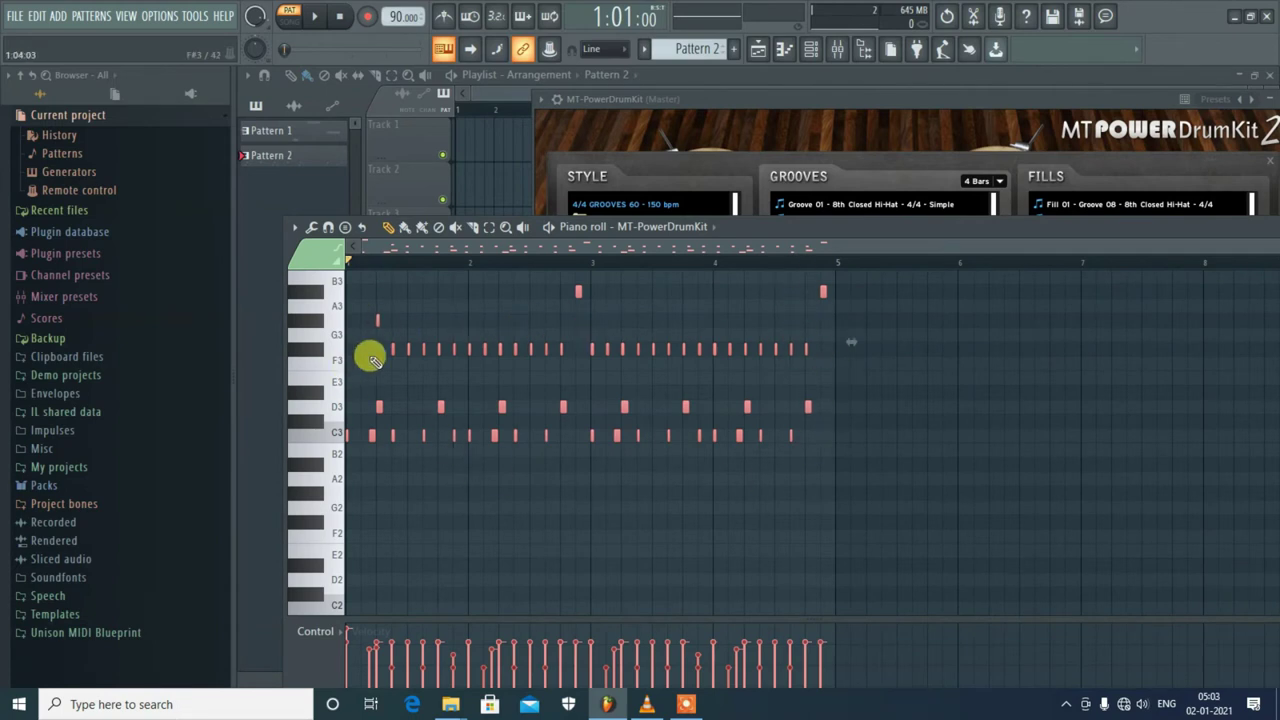
key(space)
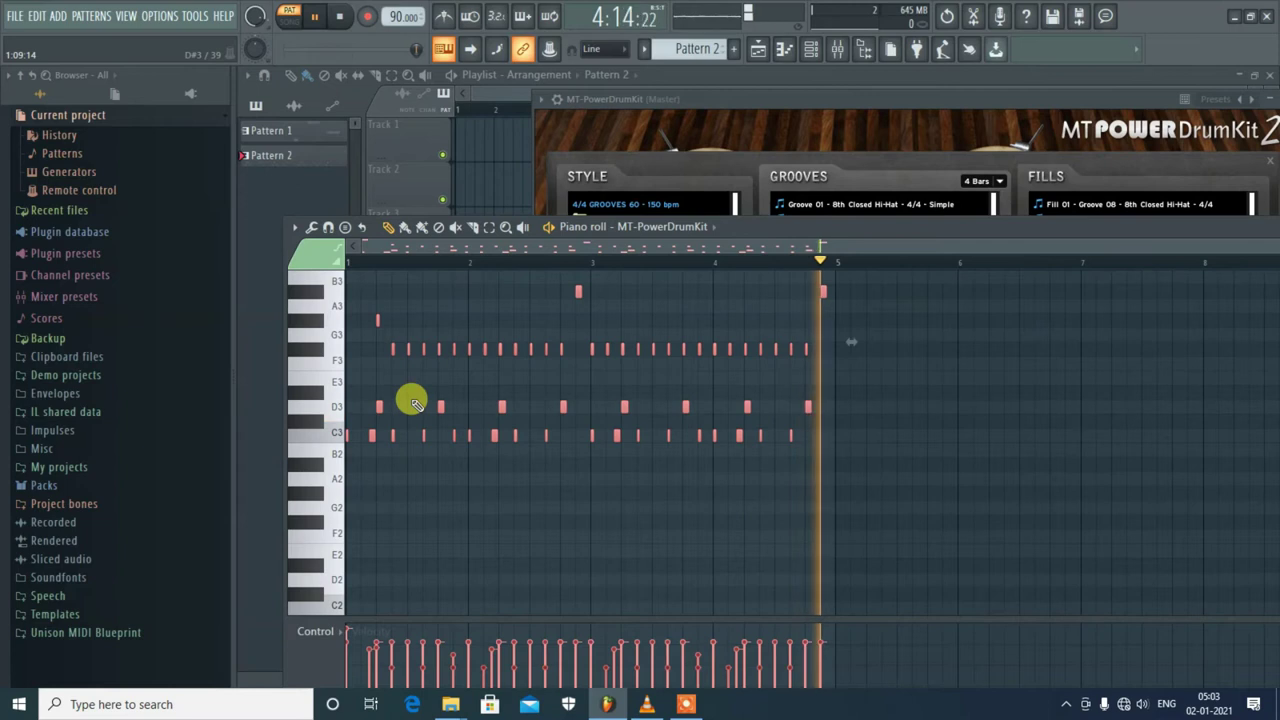
key(space)
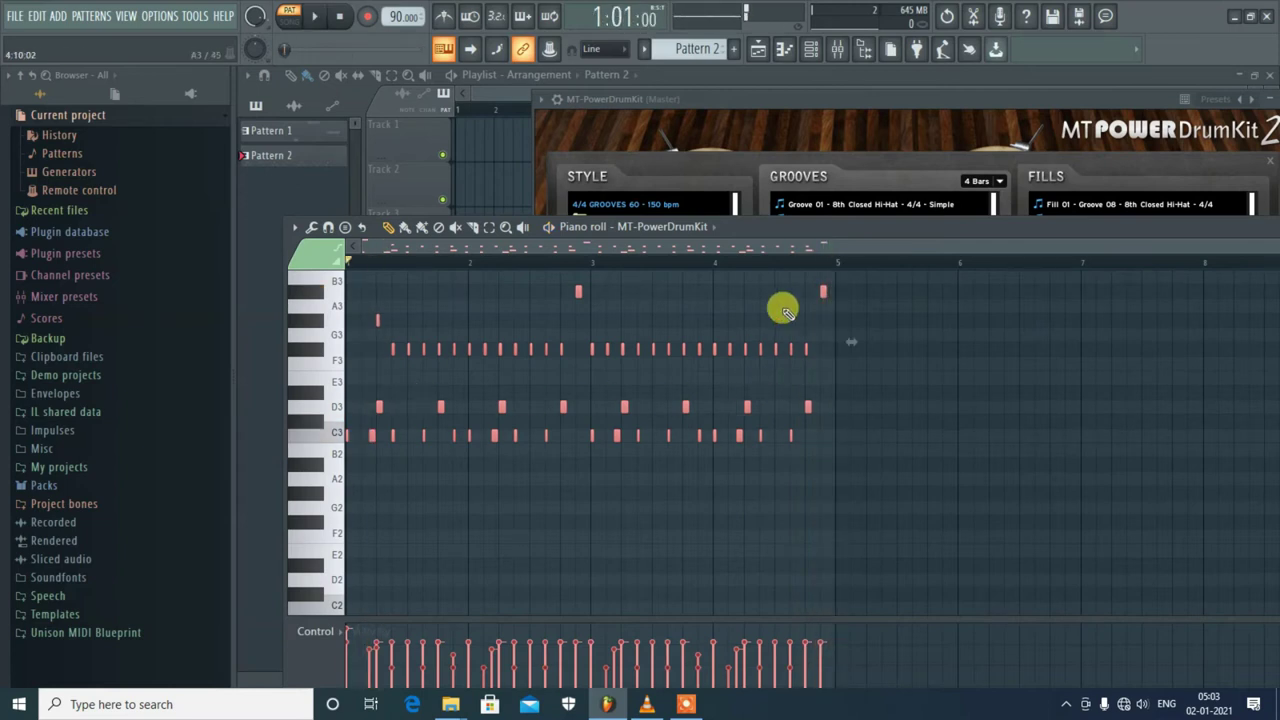
Step: Switch to the empty Pattern 3 and move the piano roll aside so the MT-PowerDrumKit grooves and fills are accessible
drag(766, 227, 708, 148)
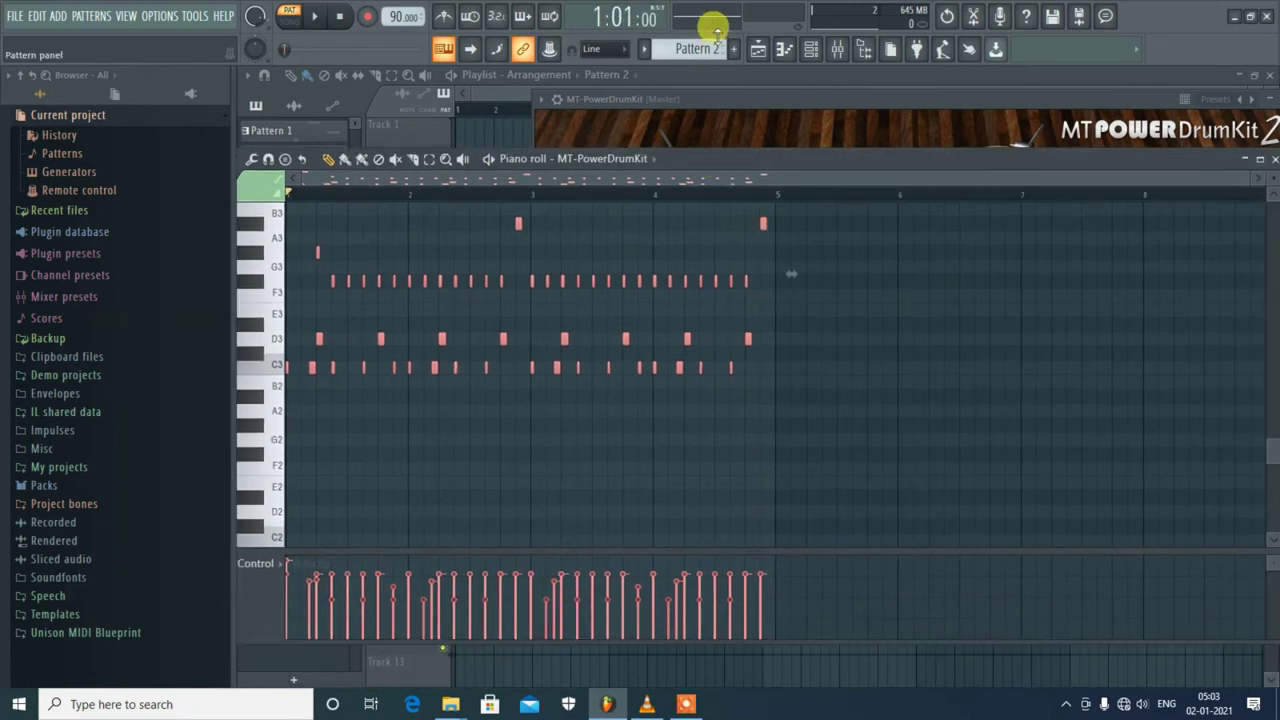
scroll(700, 48, down, 1)
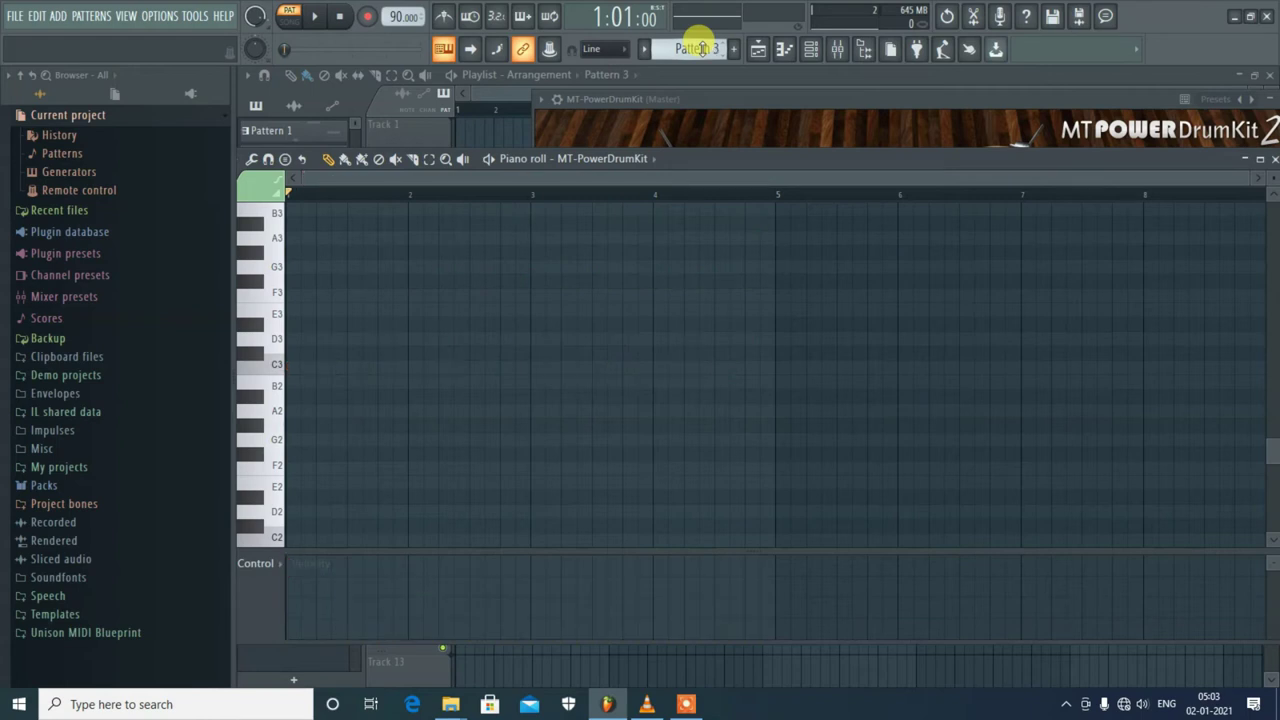
drag(746, 158, 630, 287)
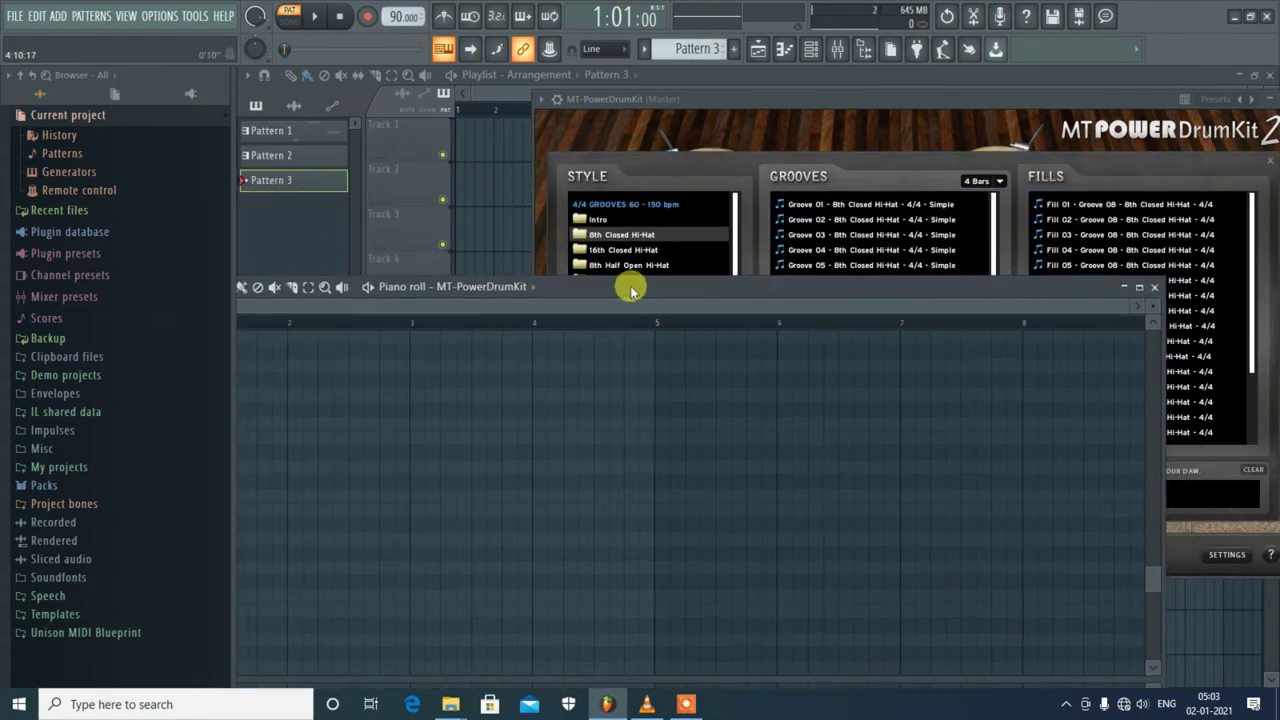
click(889, 161)
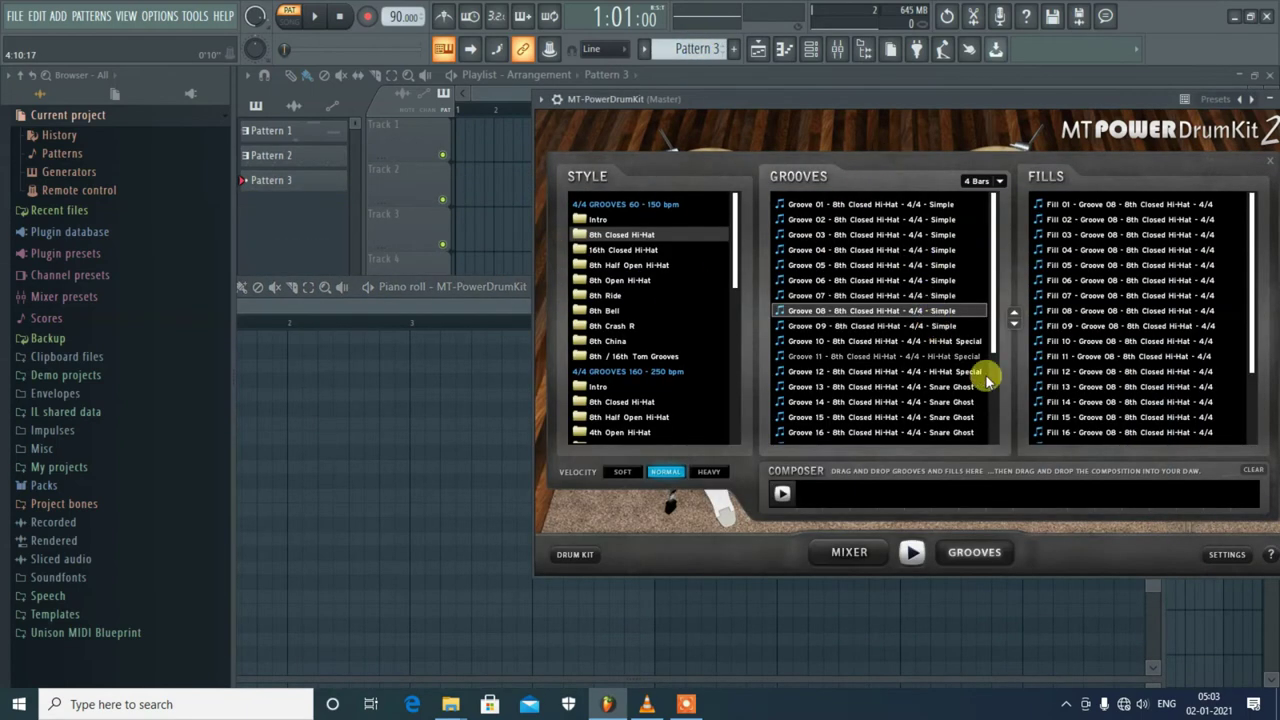
Step: Preview Fills 07, 08 and 09 of Groove 08 and insert Fill 09 into the piano roll of Pattern 3
click(1113, 297)
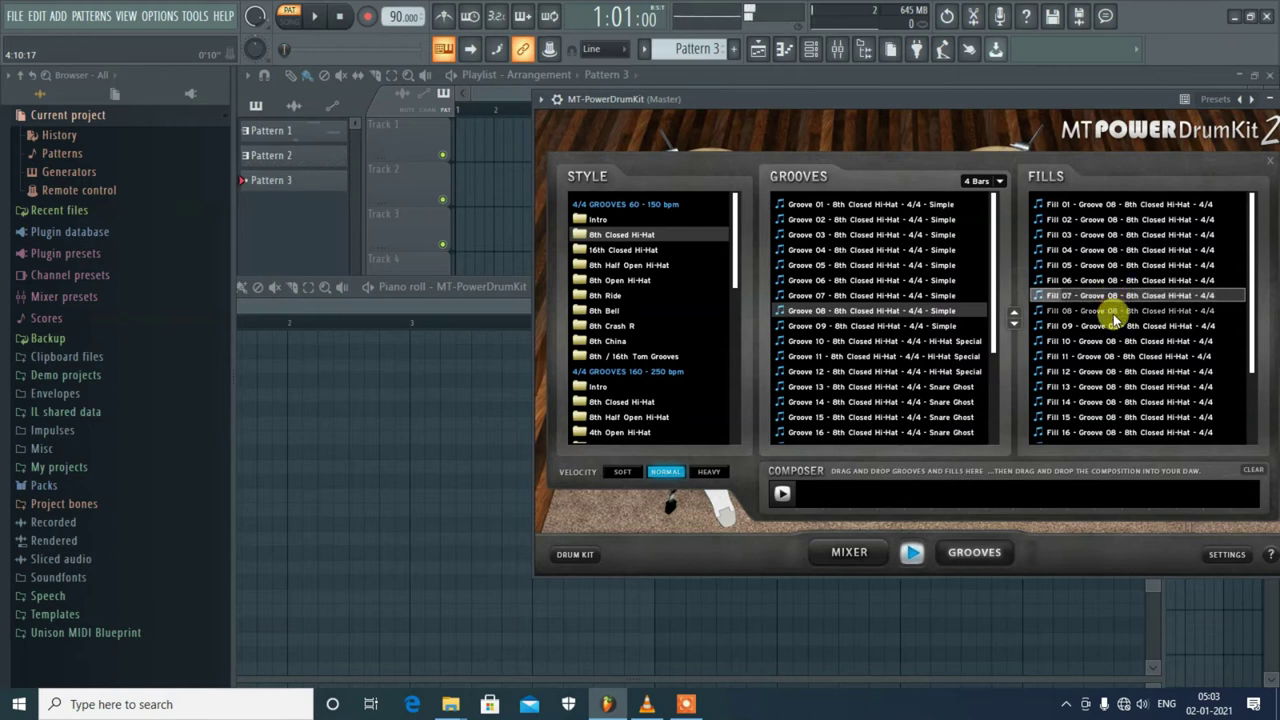
click(1114, 315)
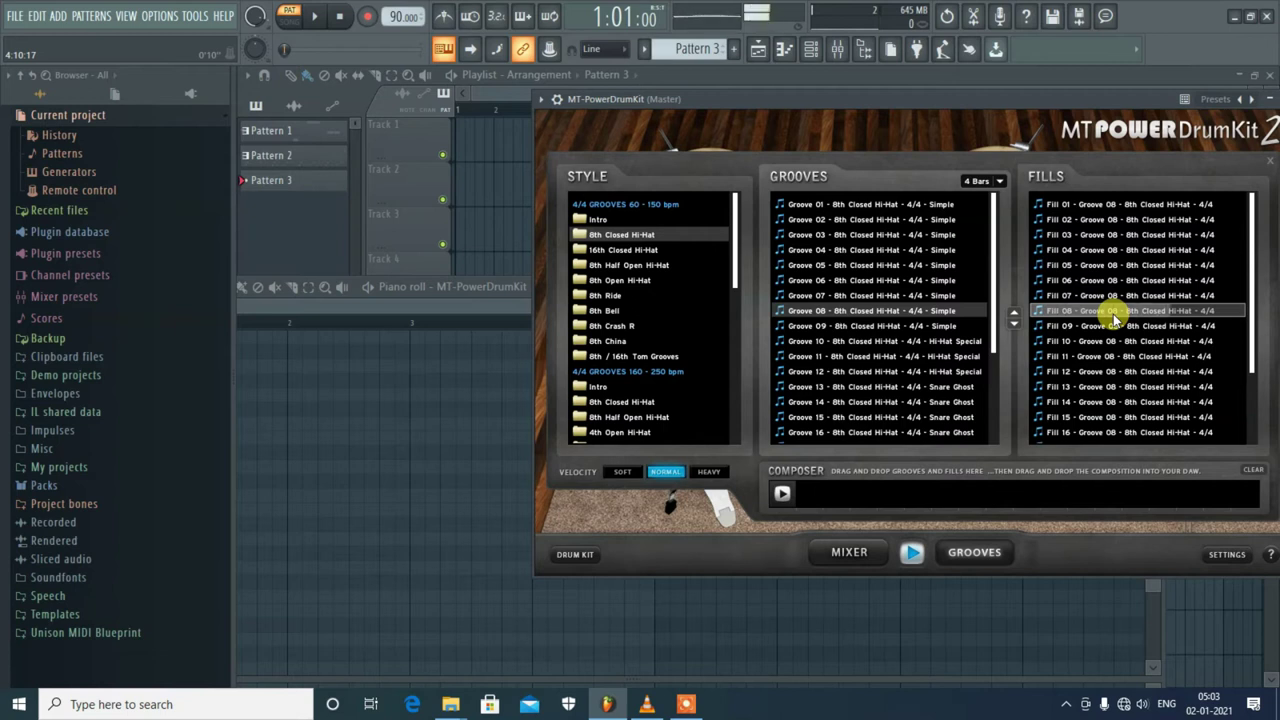
click(1113, 327)
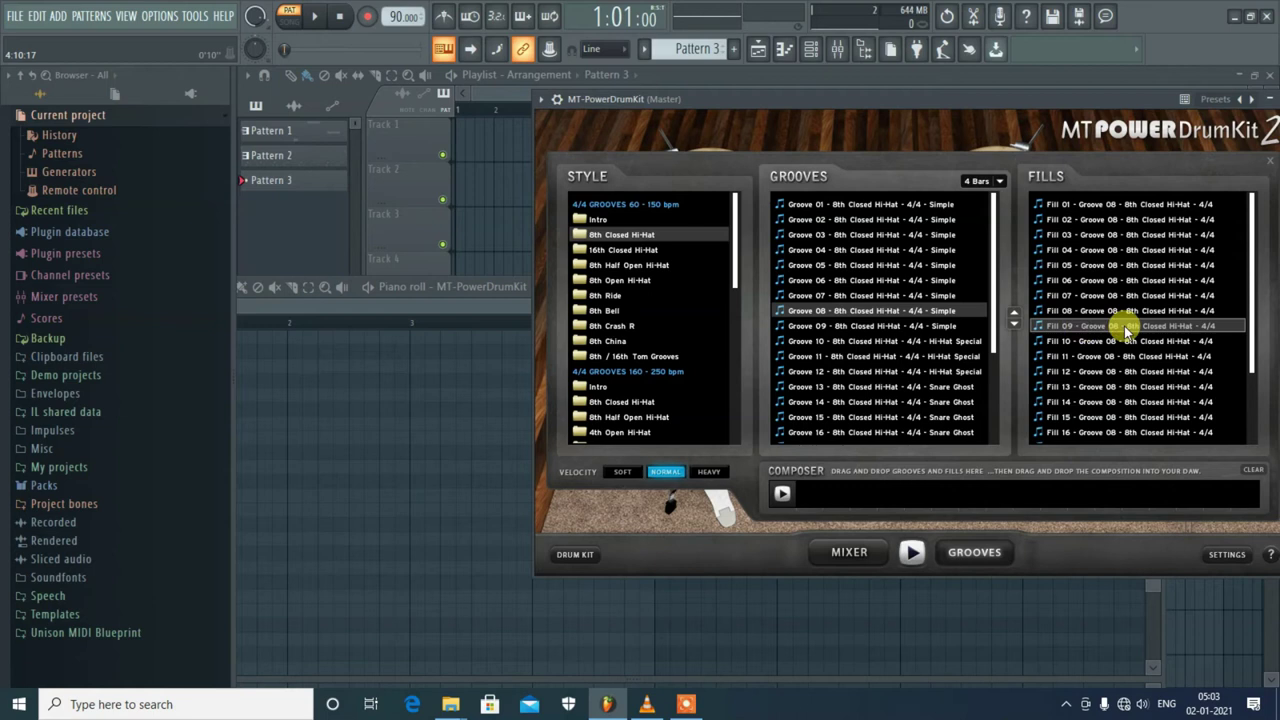
drag(1128, 330, 334, 535)
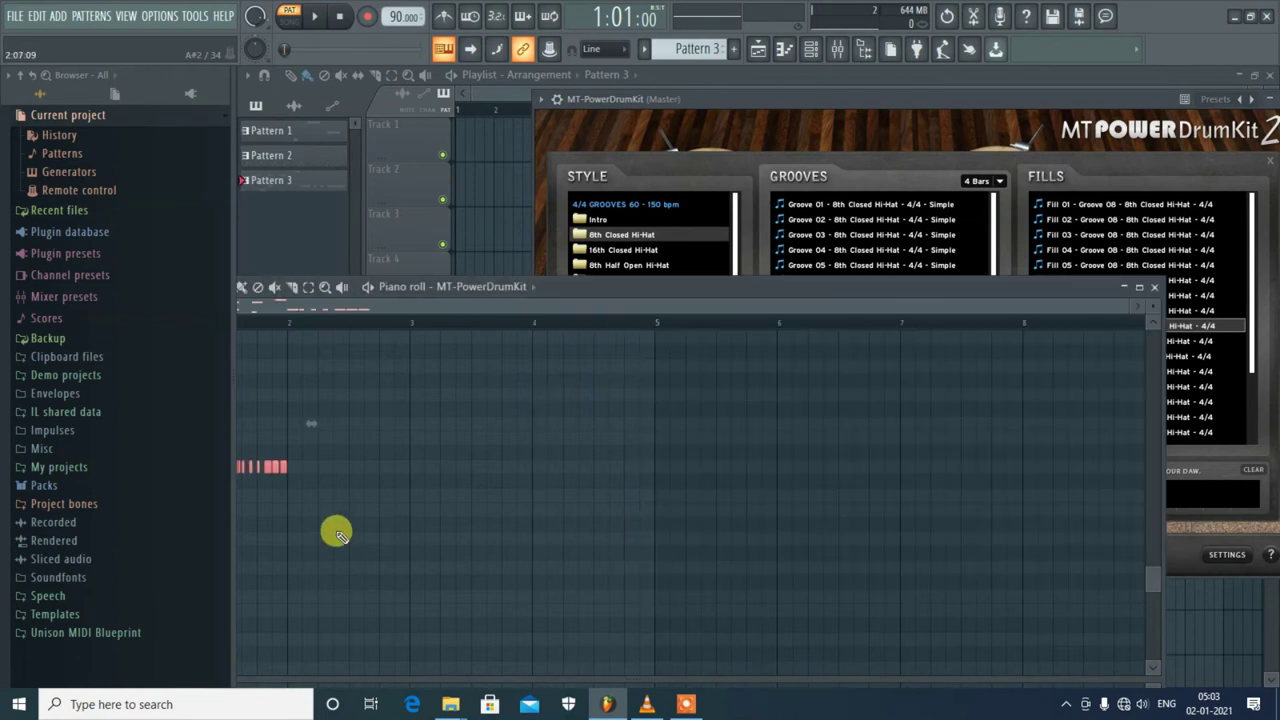
Step: Bring the start of Pattern 3's notes into view, play the inserted fill and stop playback
drag(575, 286, 837, 272)
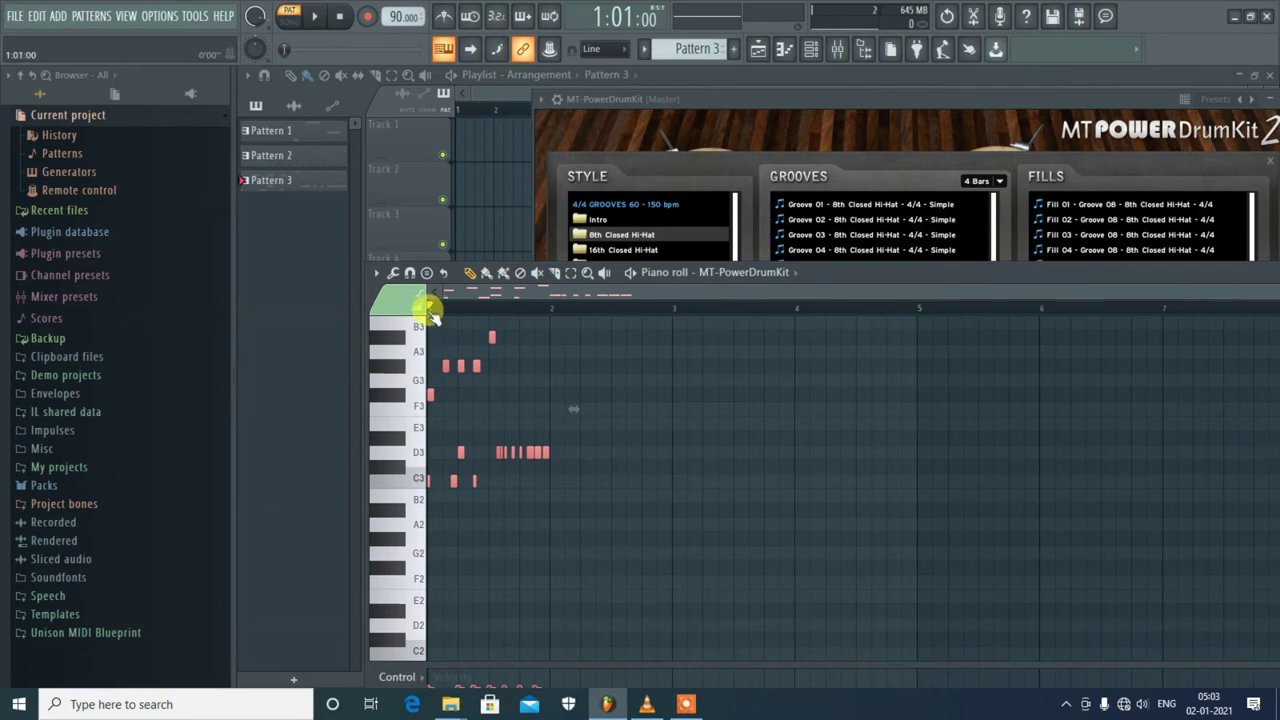
key(space)
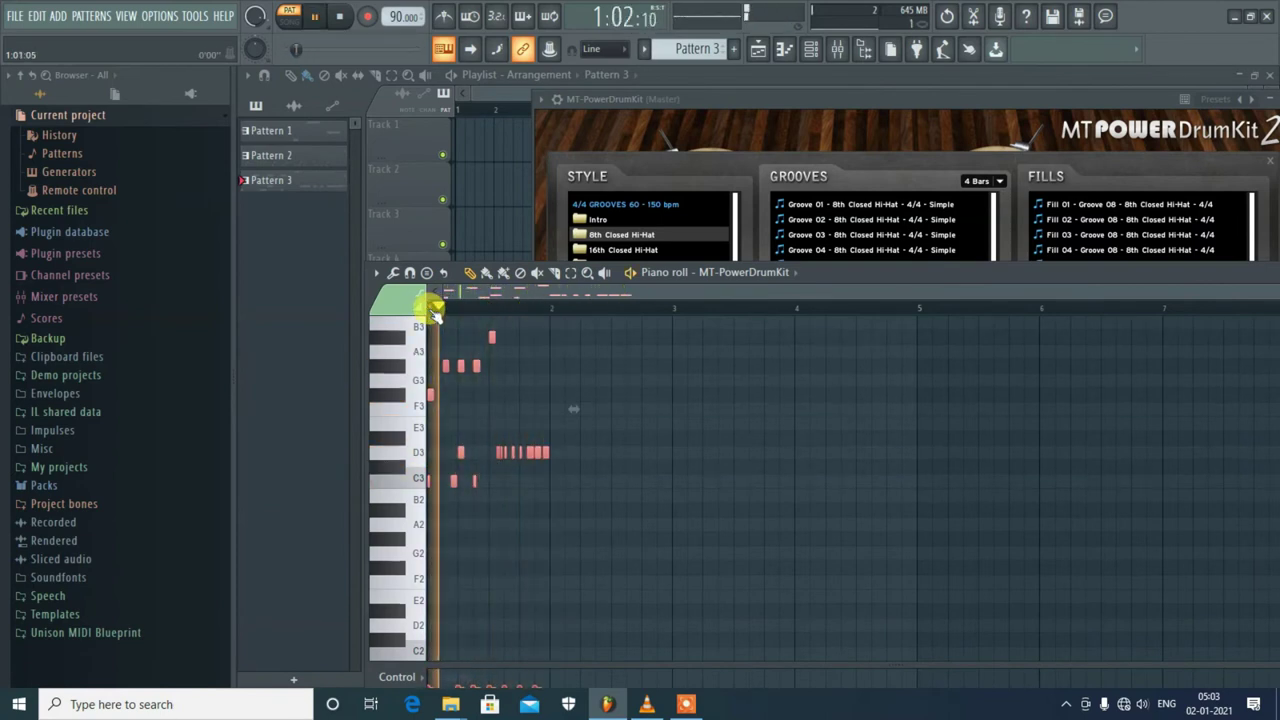
key(space)
Step: Close the piano roll and the MT-PowerDrumKit window to return to the playlist
drag(894, 274, 673, 213)
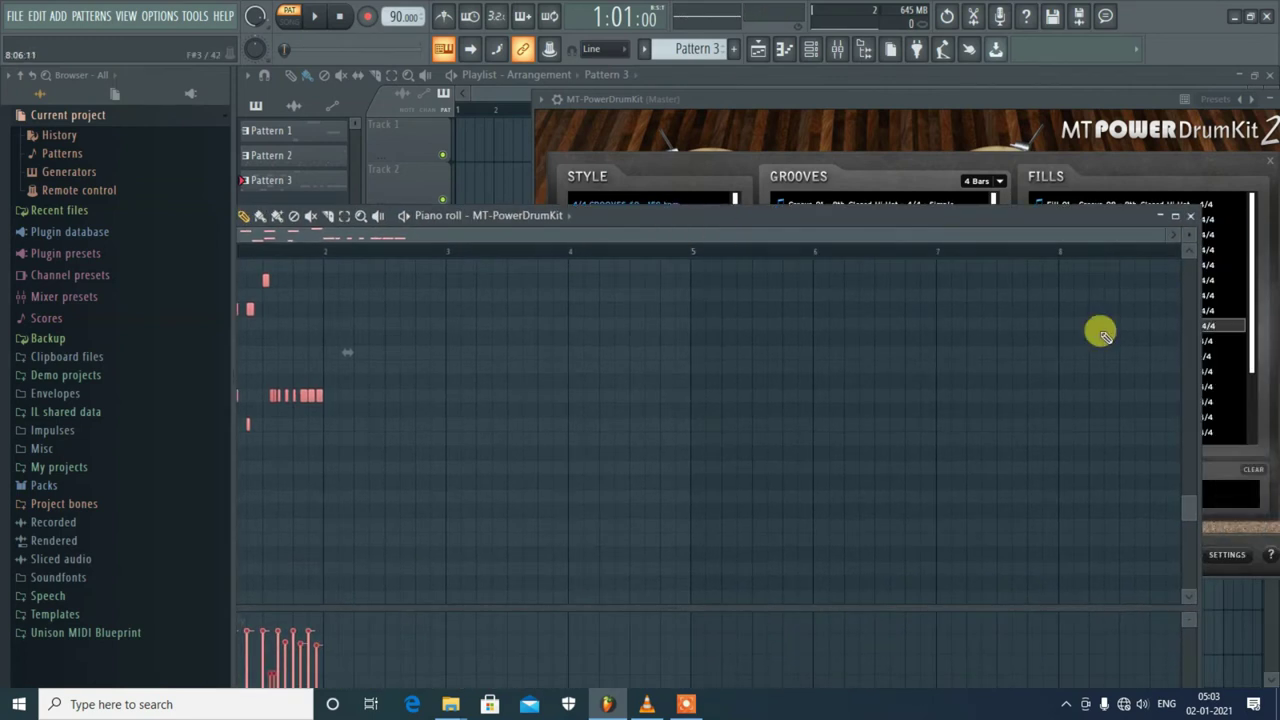
click(1190, 216)
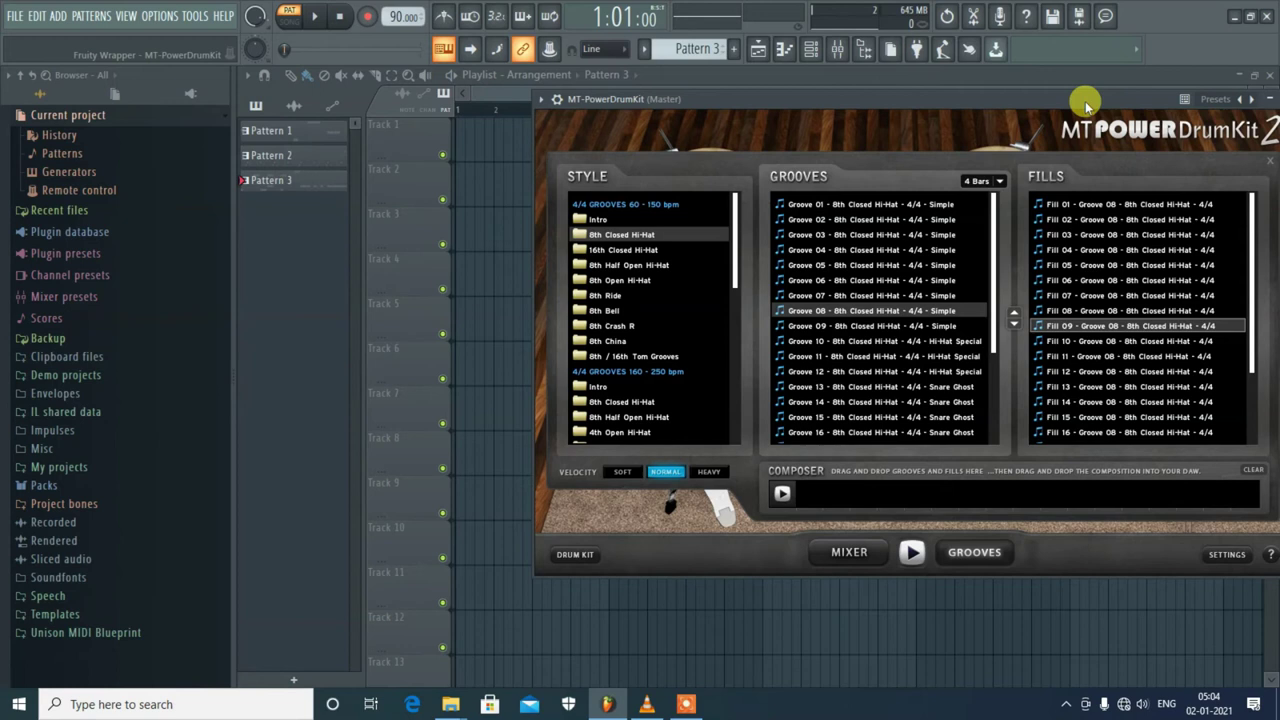
drag(1091, 103, 976, 160)
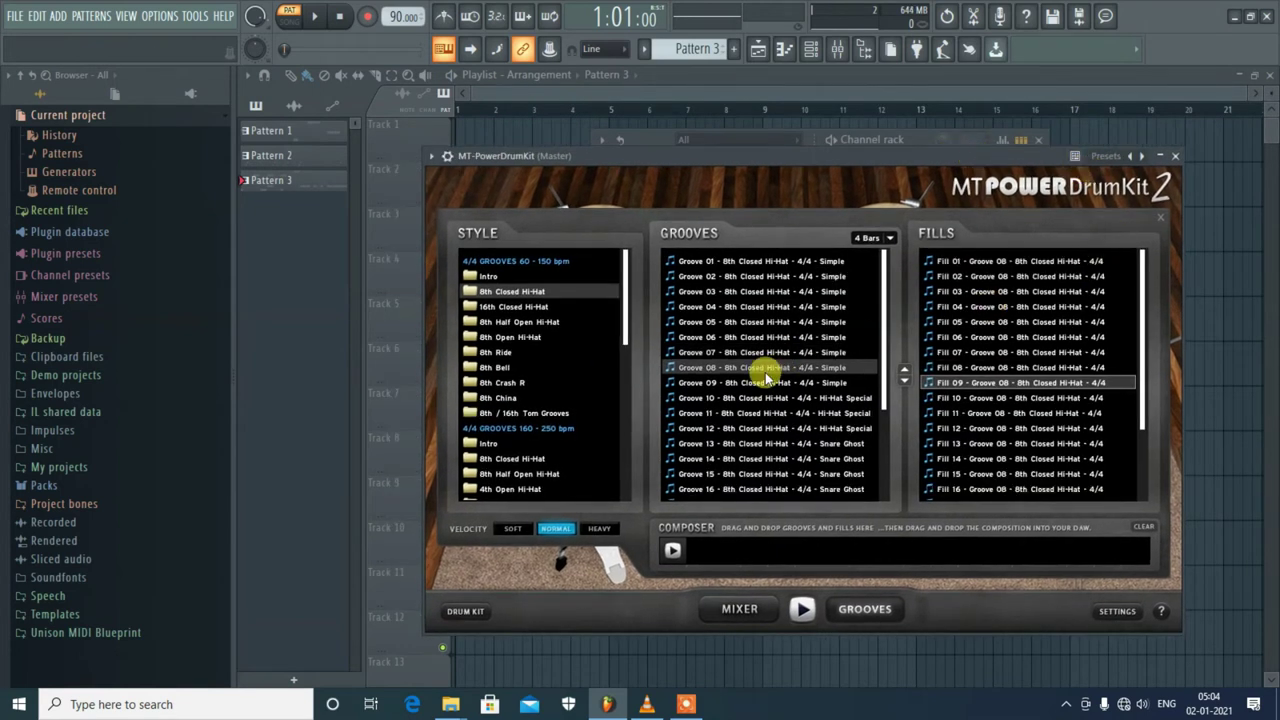
click(1172, 160)
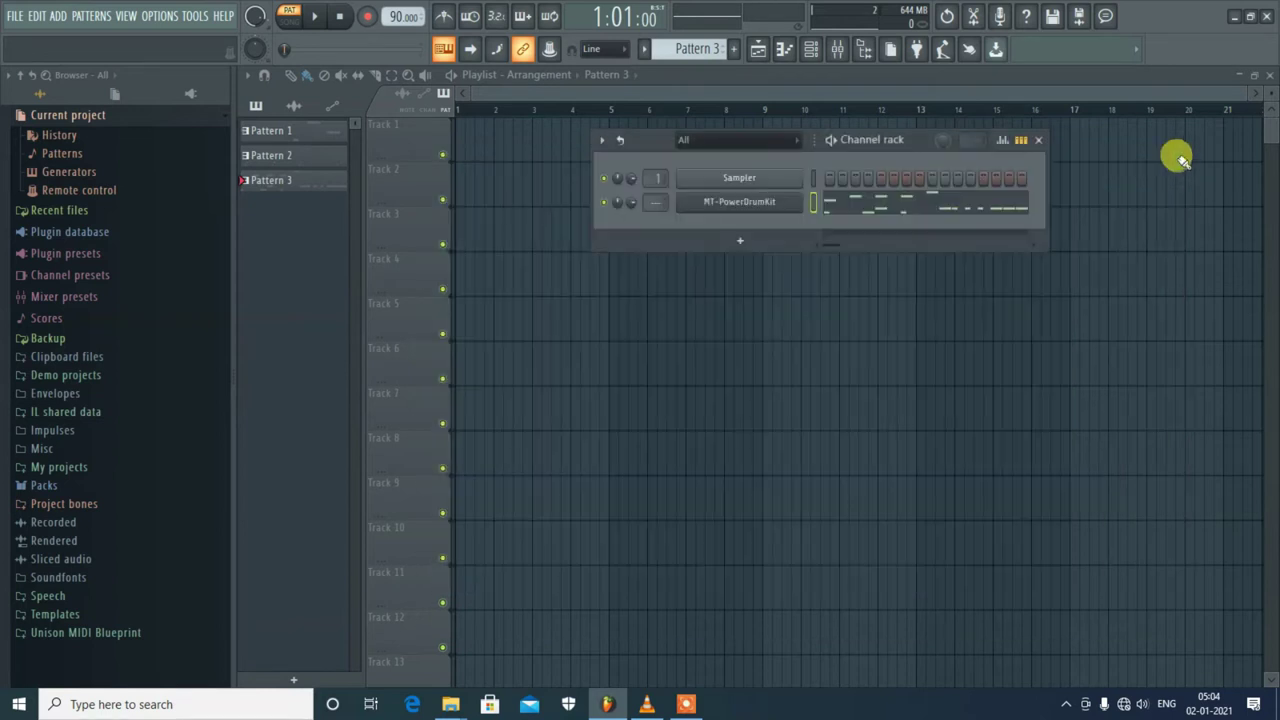
Step: Rename Pattern 1 as "drum intro" and give it a purple colour
click(300, 133)
right_click(300, 133)
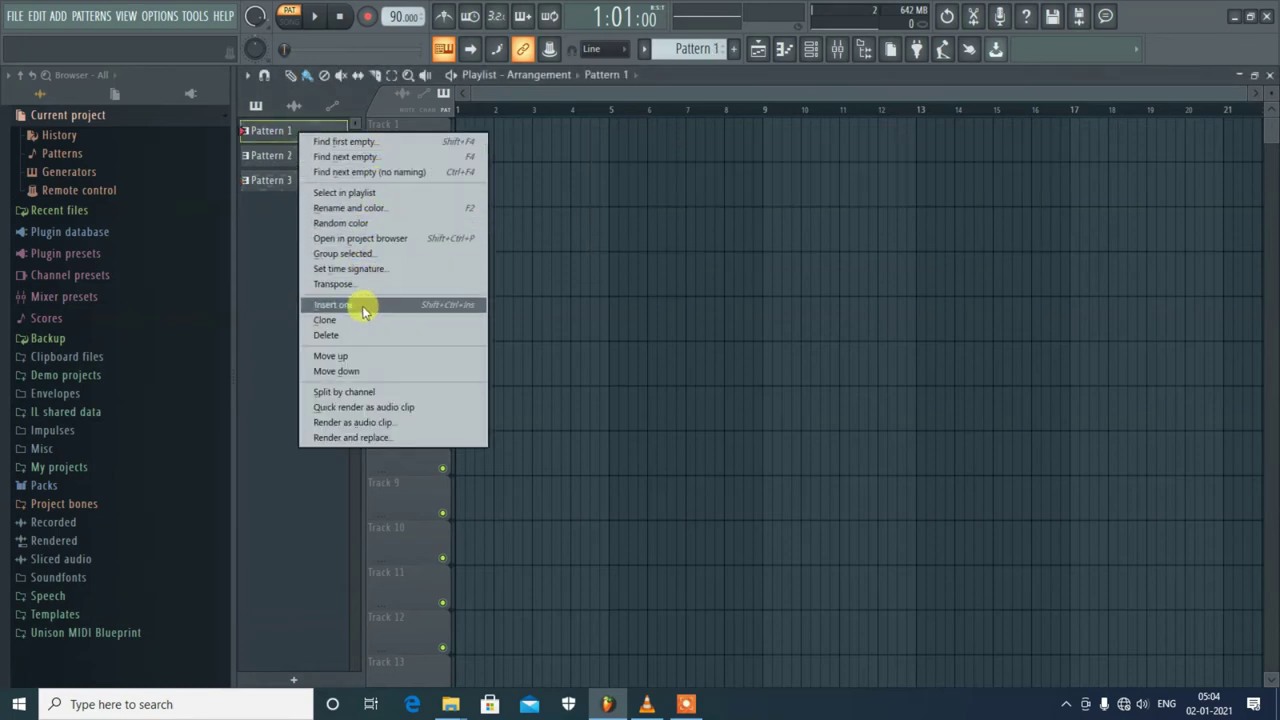
click(358, 209)
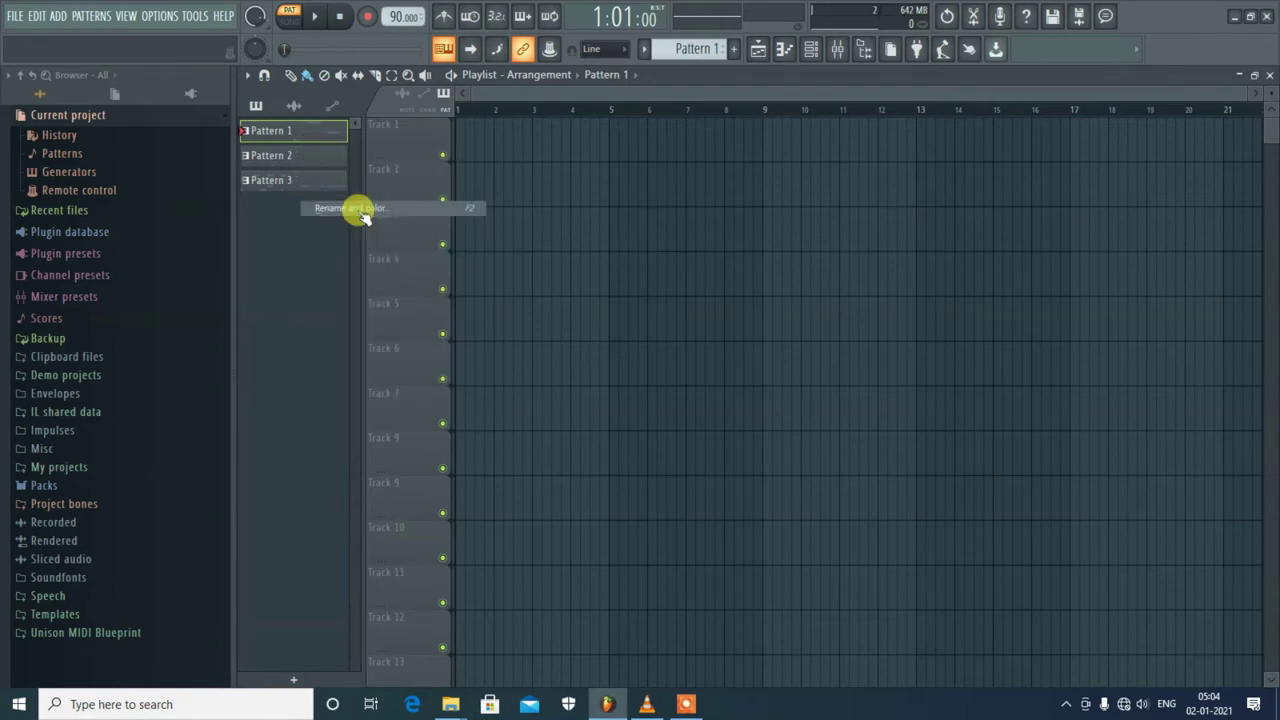
click(352, 200)
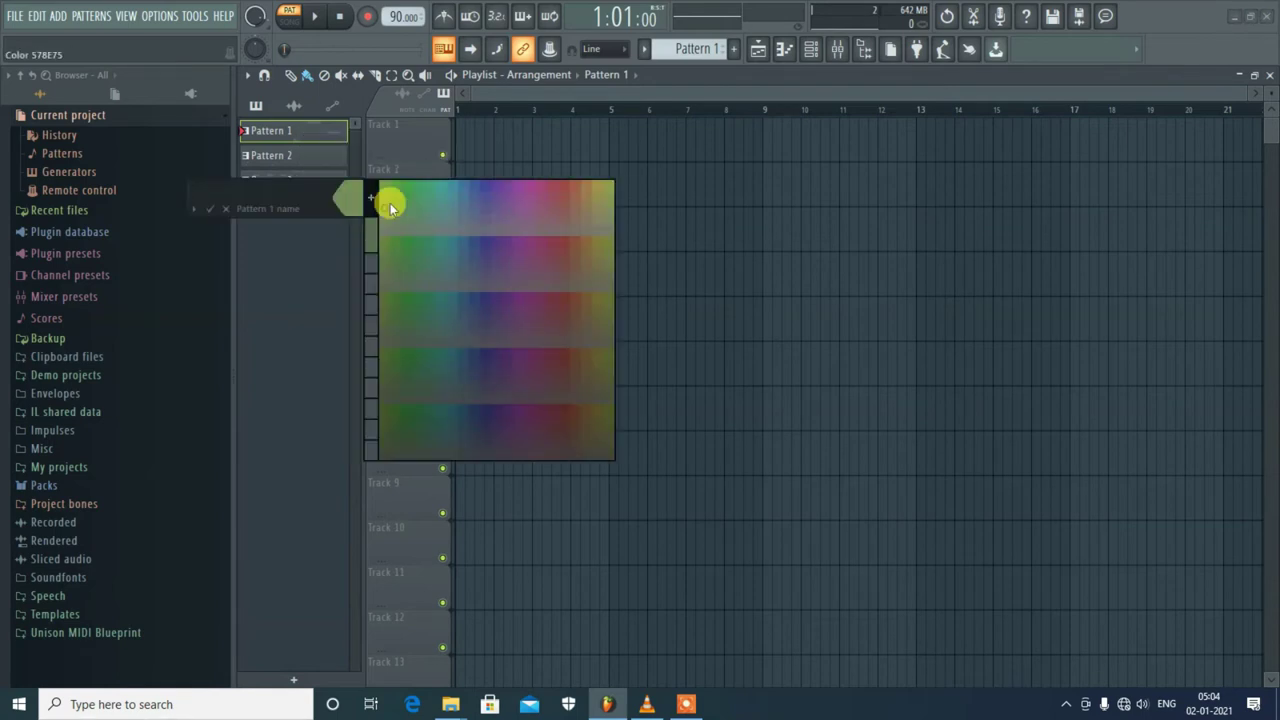
click(520, 190)
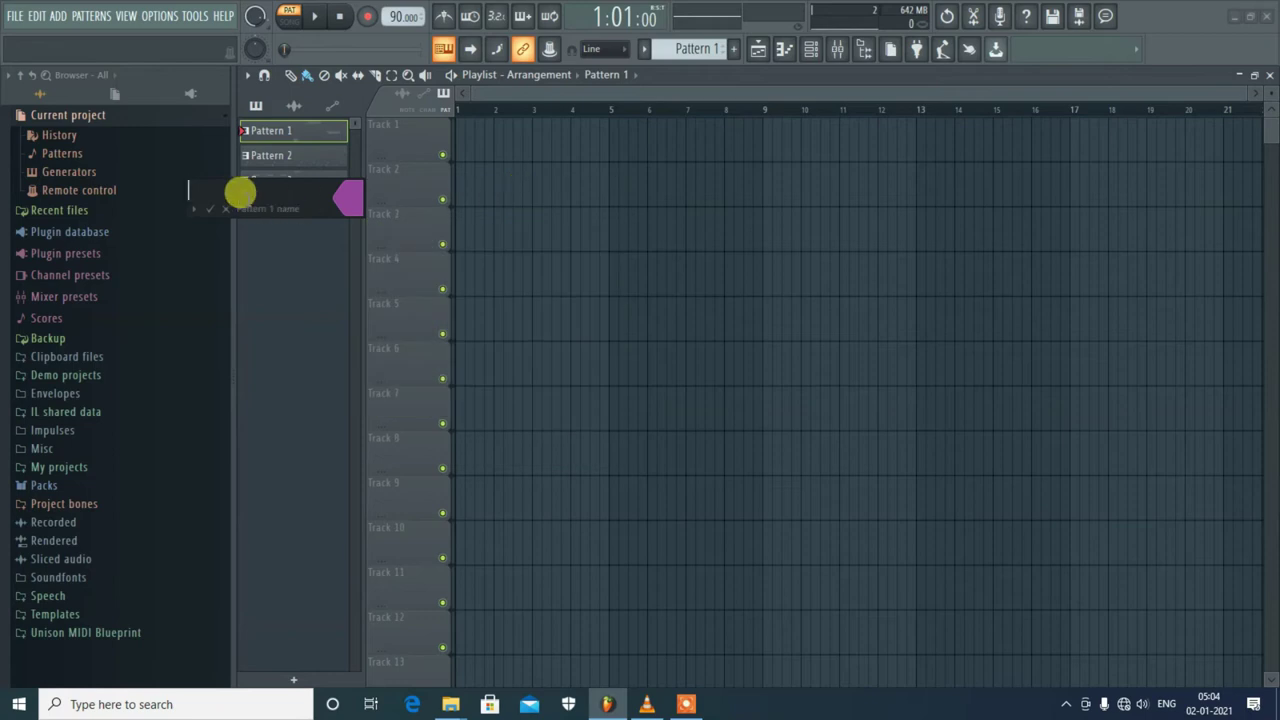
text(drum)
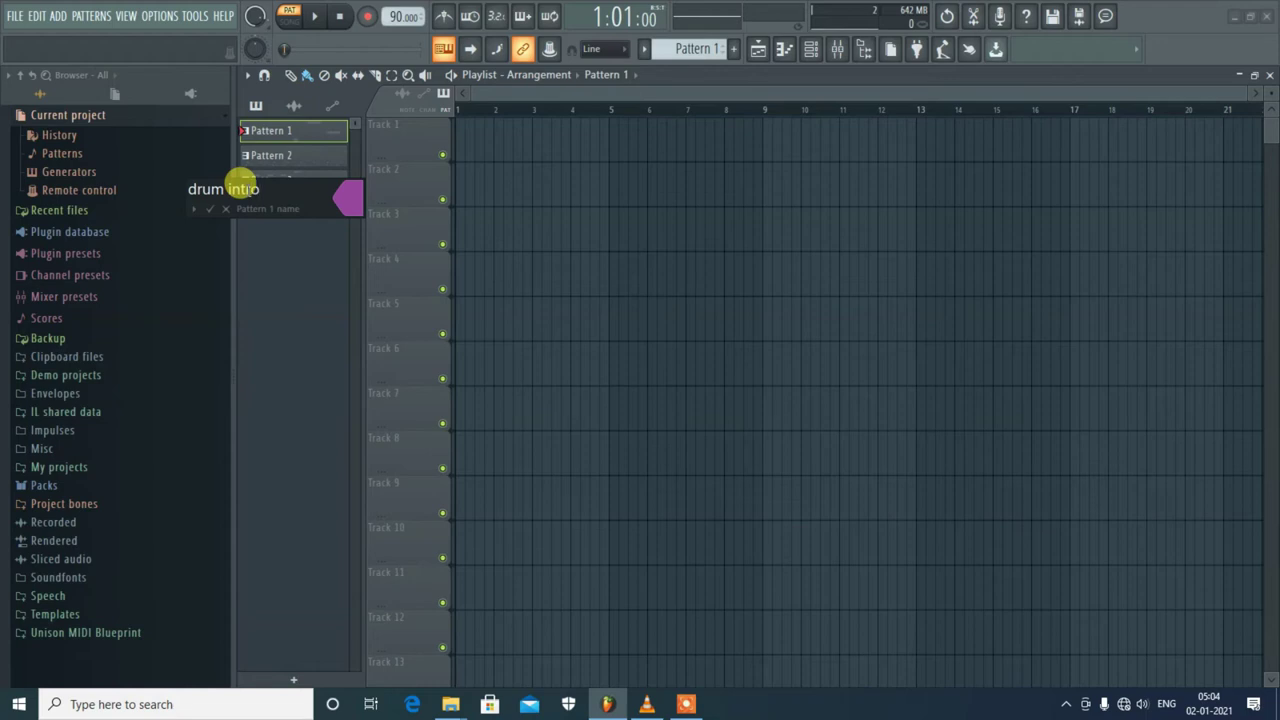
text( intro)
click(208, 208)
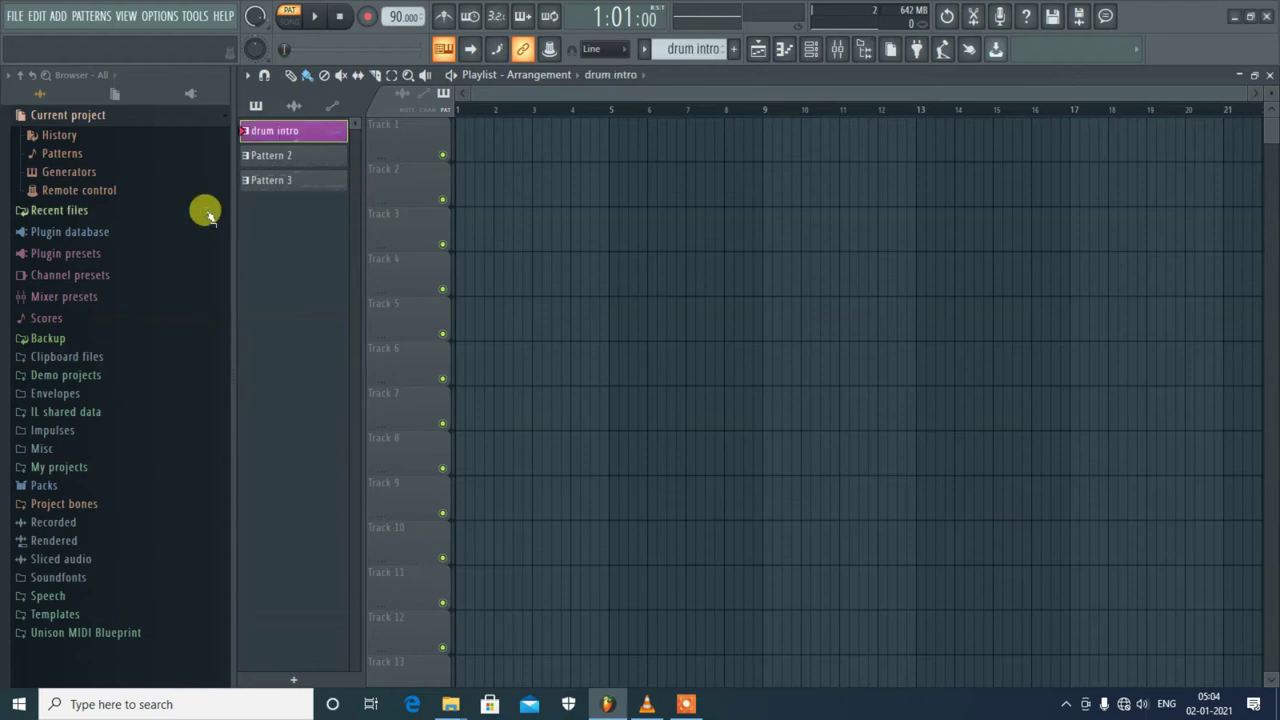
Step: Assign a random colour to Pattern 2
click(293, 165)
right_click(294, 166)
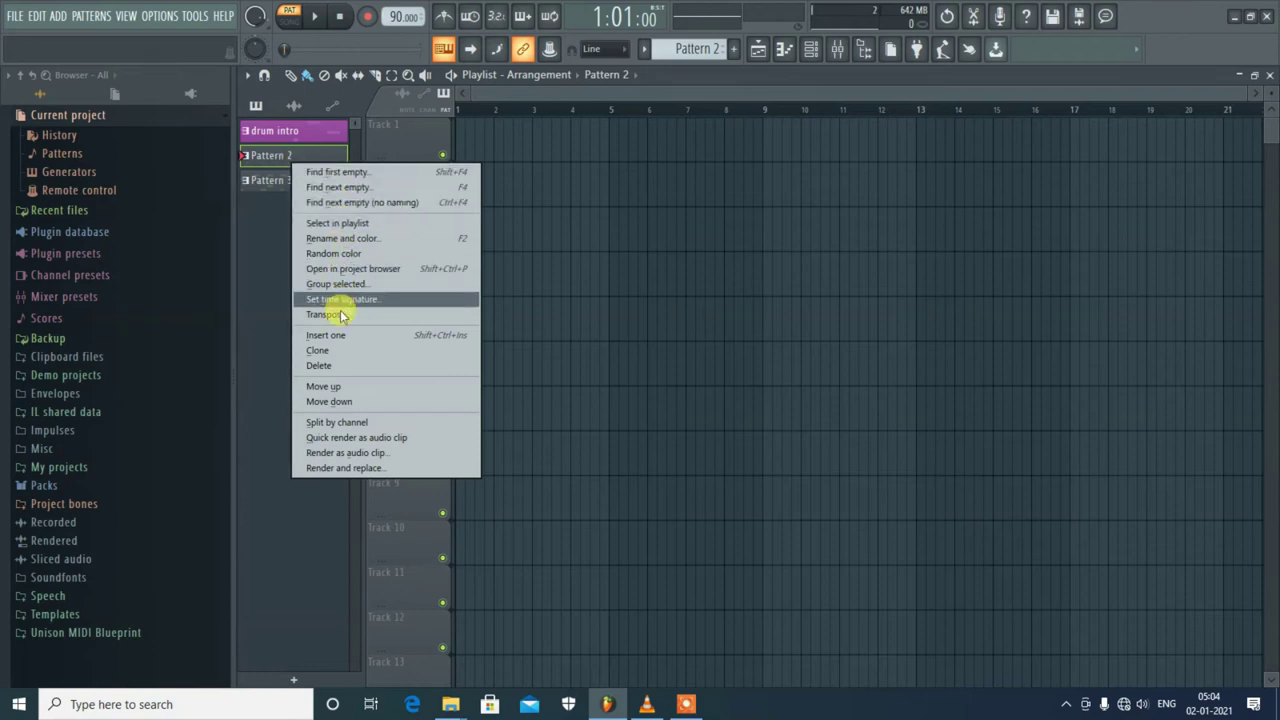
click(352, 258)
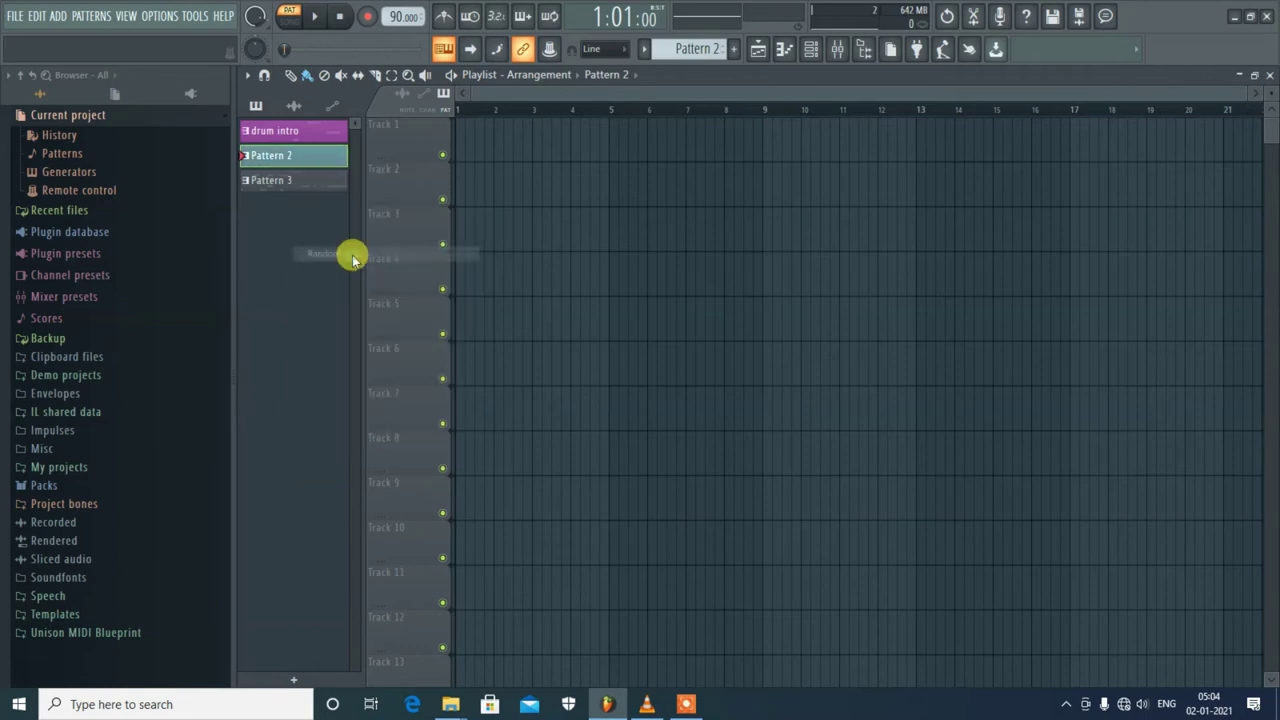
Step: Rename Pattern 2 as "drum 01" and give it a magenta colour
right_click(289, 161)
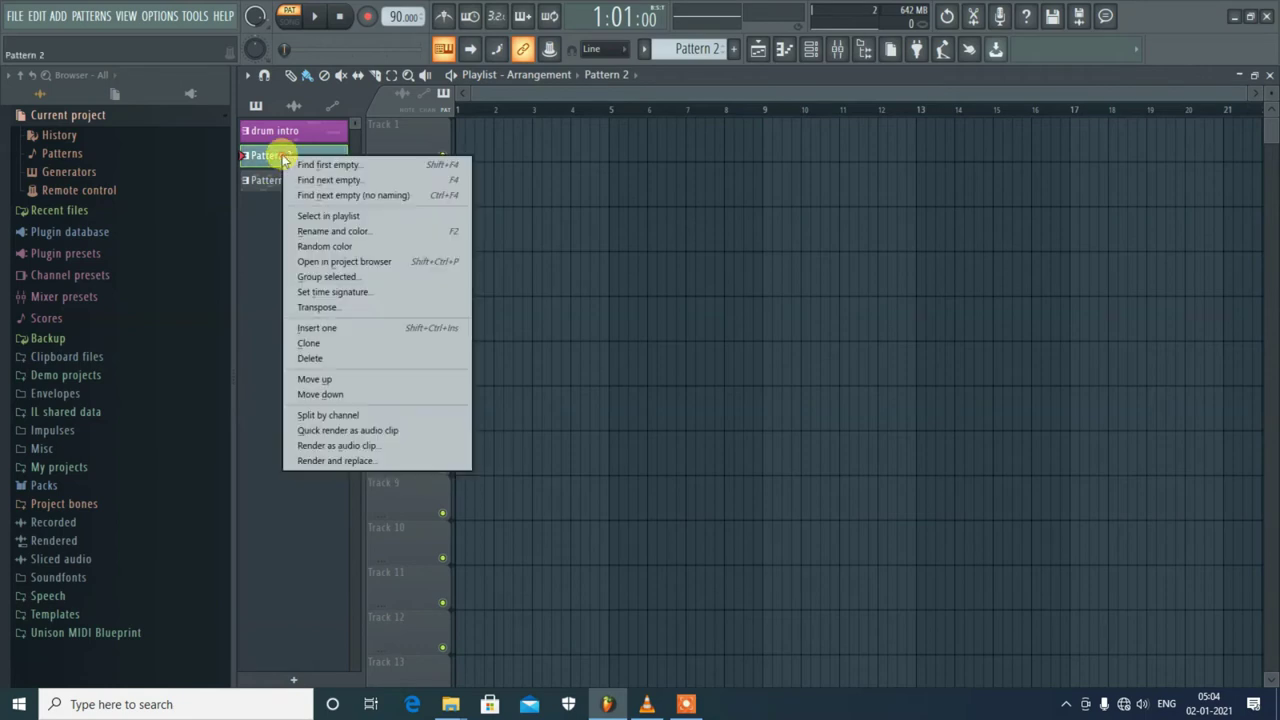
click(324, 234)
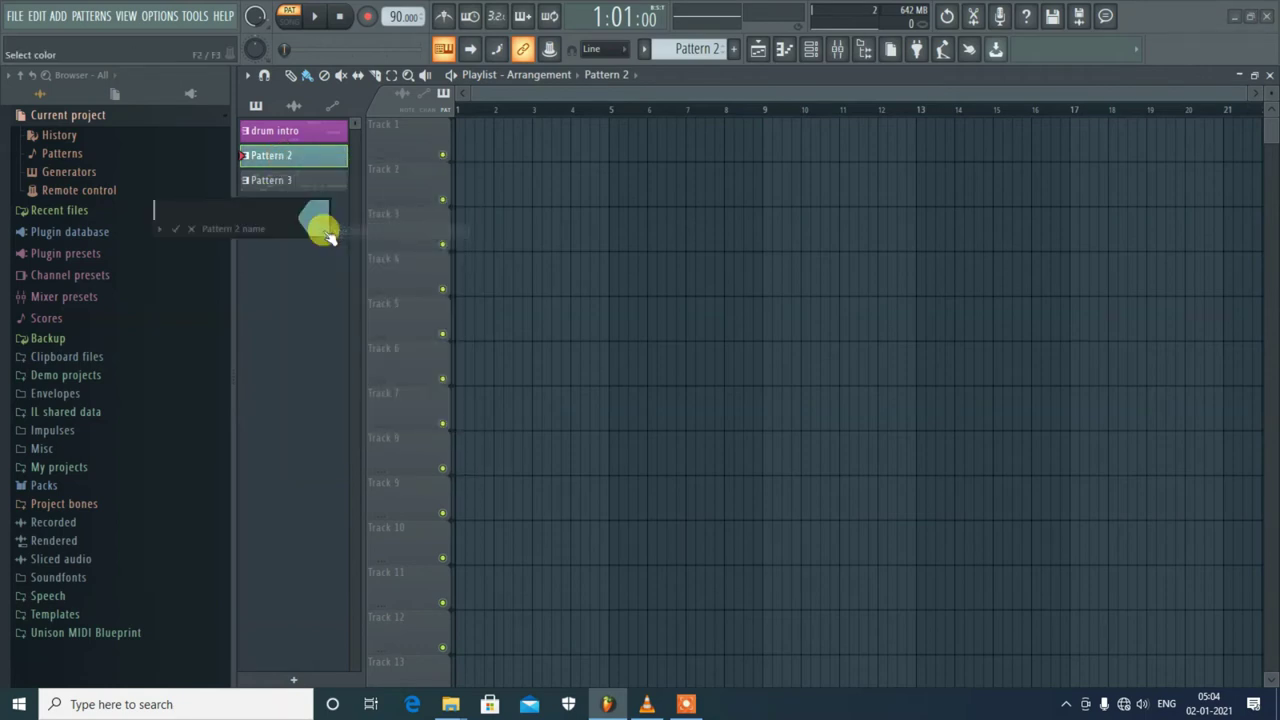
click(314, 218)
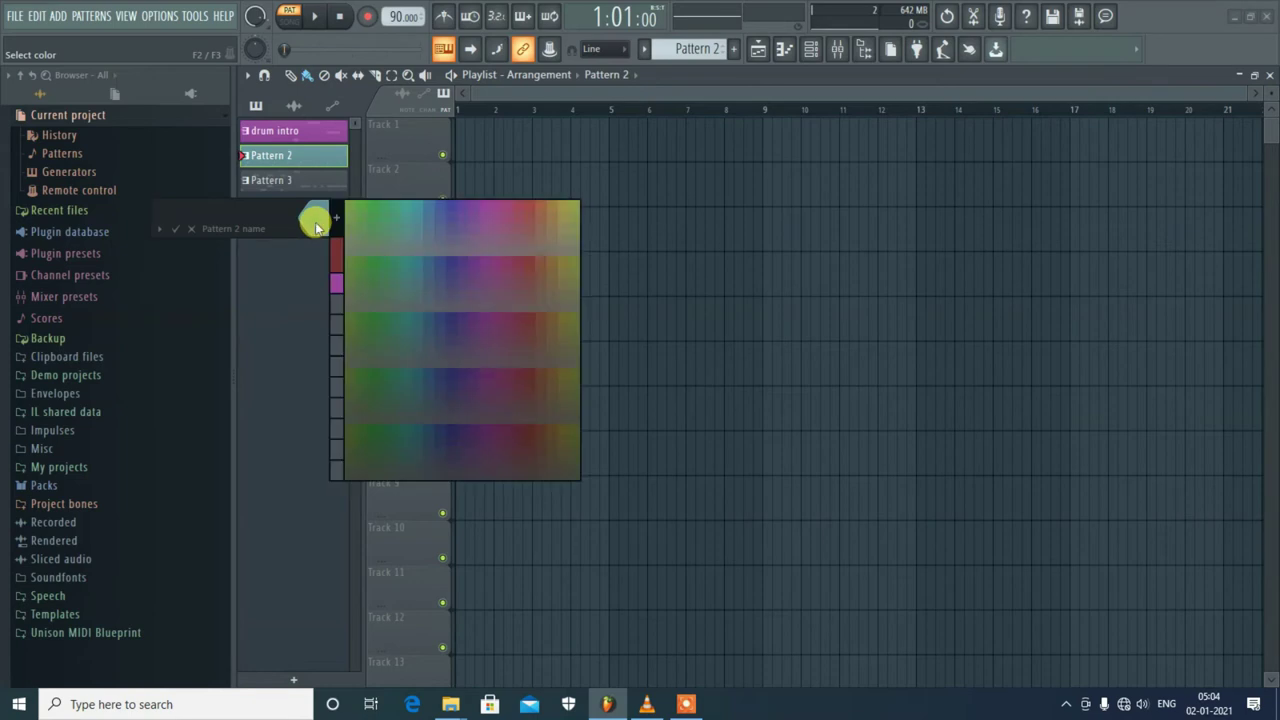
click(502, 210)
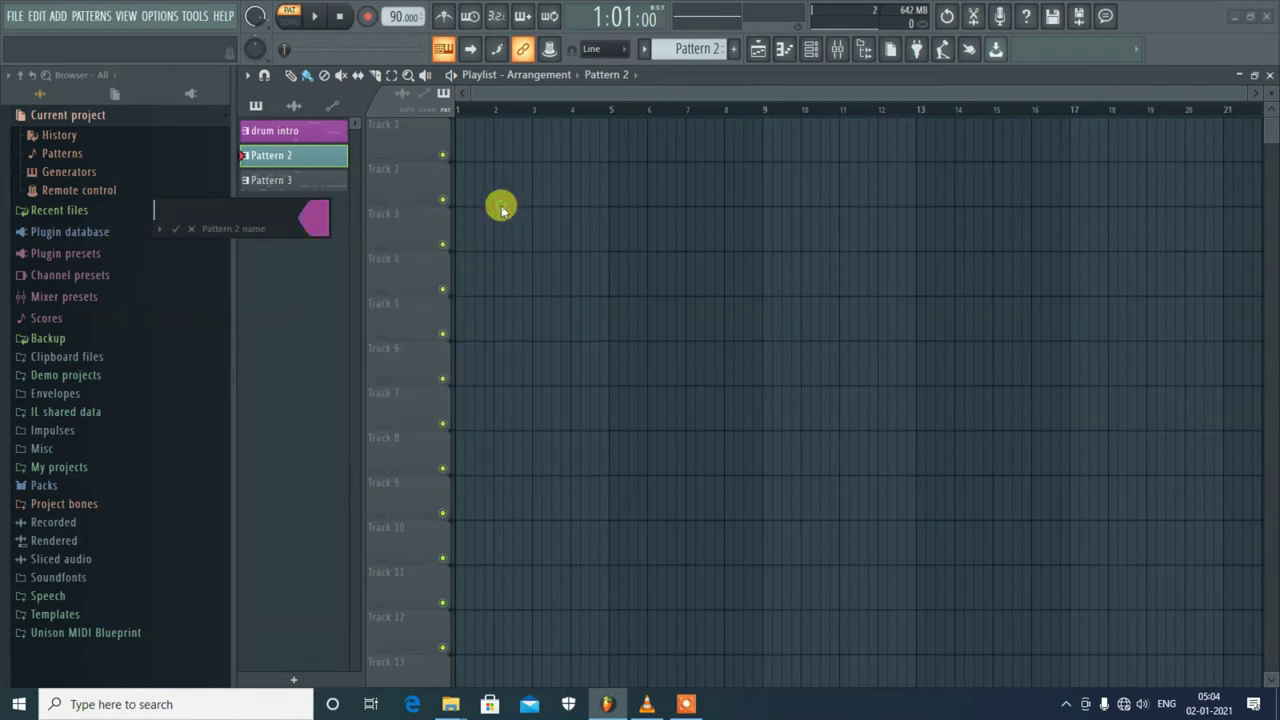
right_click(207, 208)
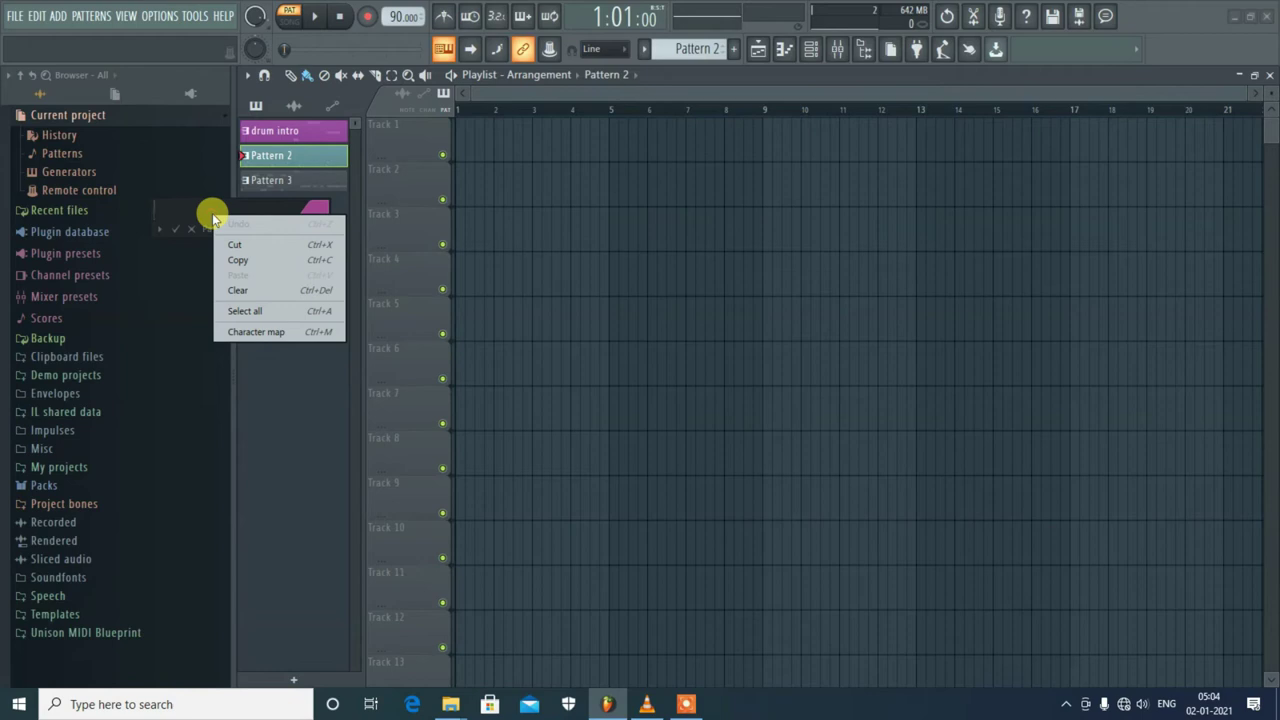
click(178, 196)
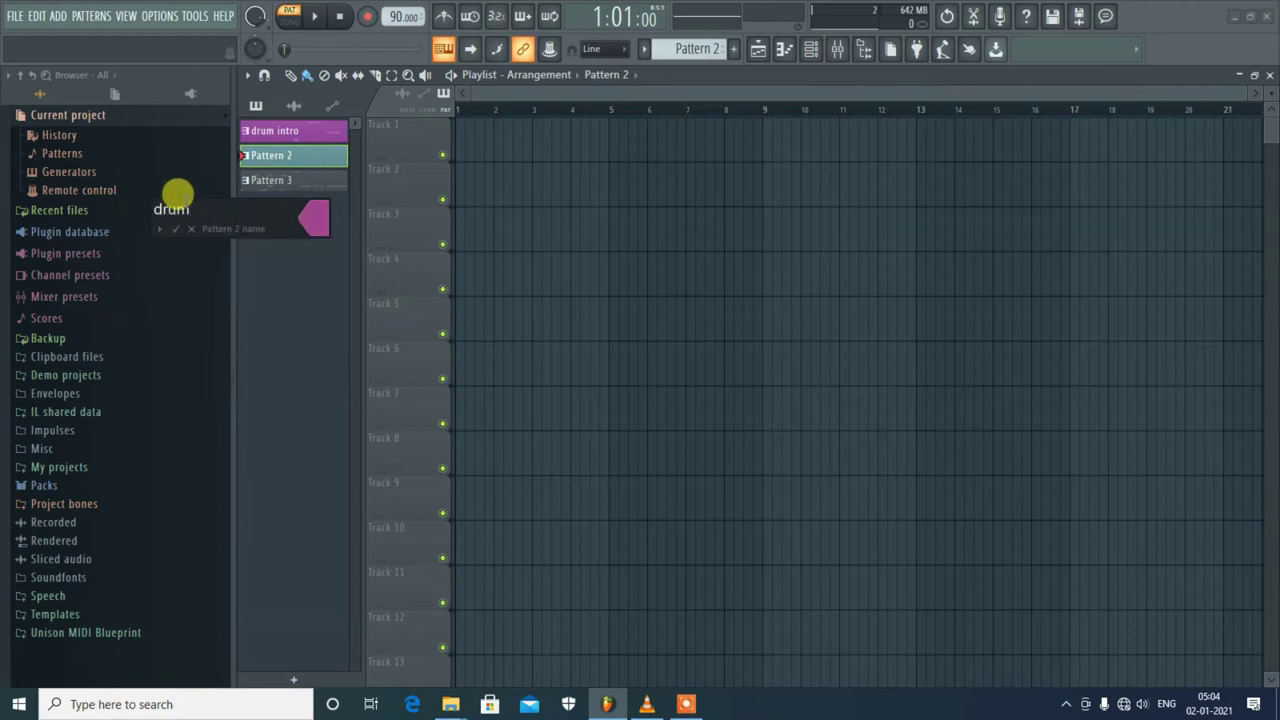
key(Return)
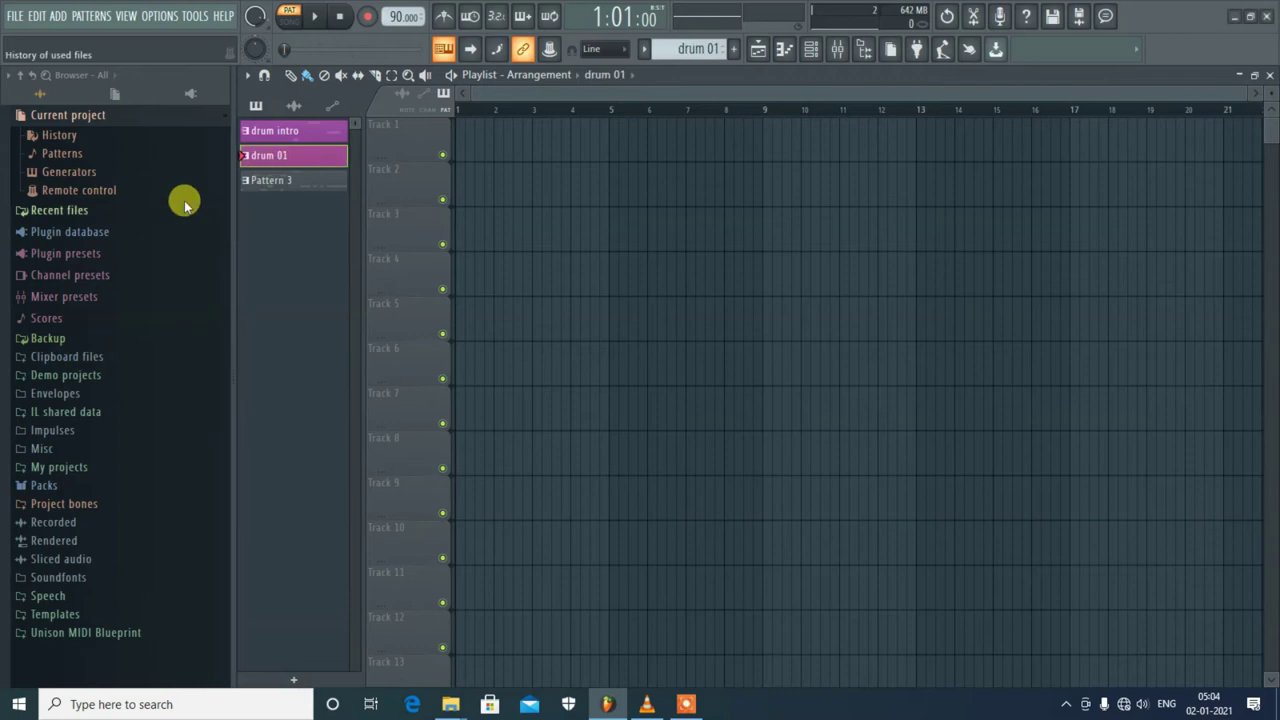
Step: Rename Pattern 3 as "drum filler" and give it a magenta colour
click(284, 183)
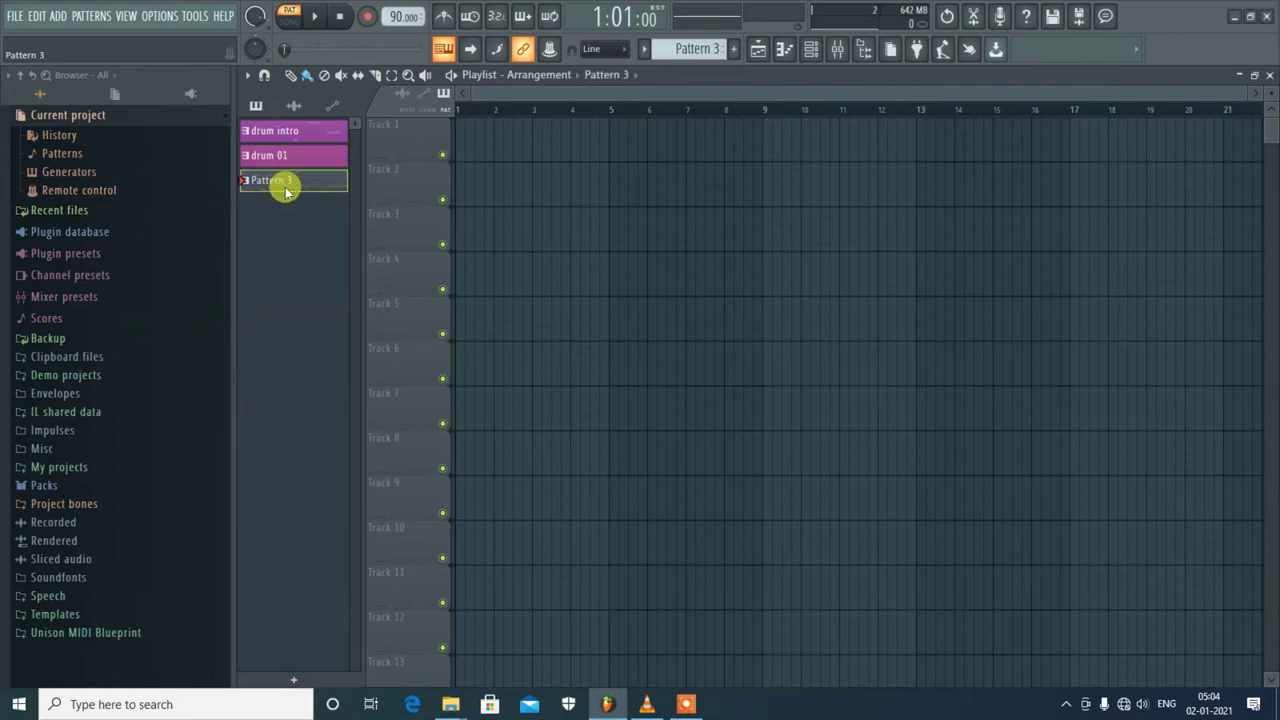
right_click(286, 185)
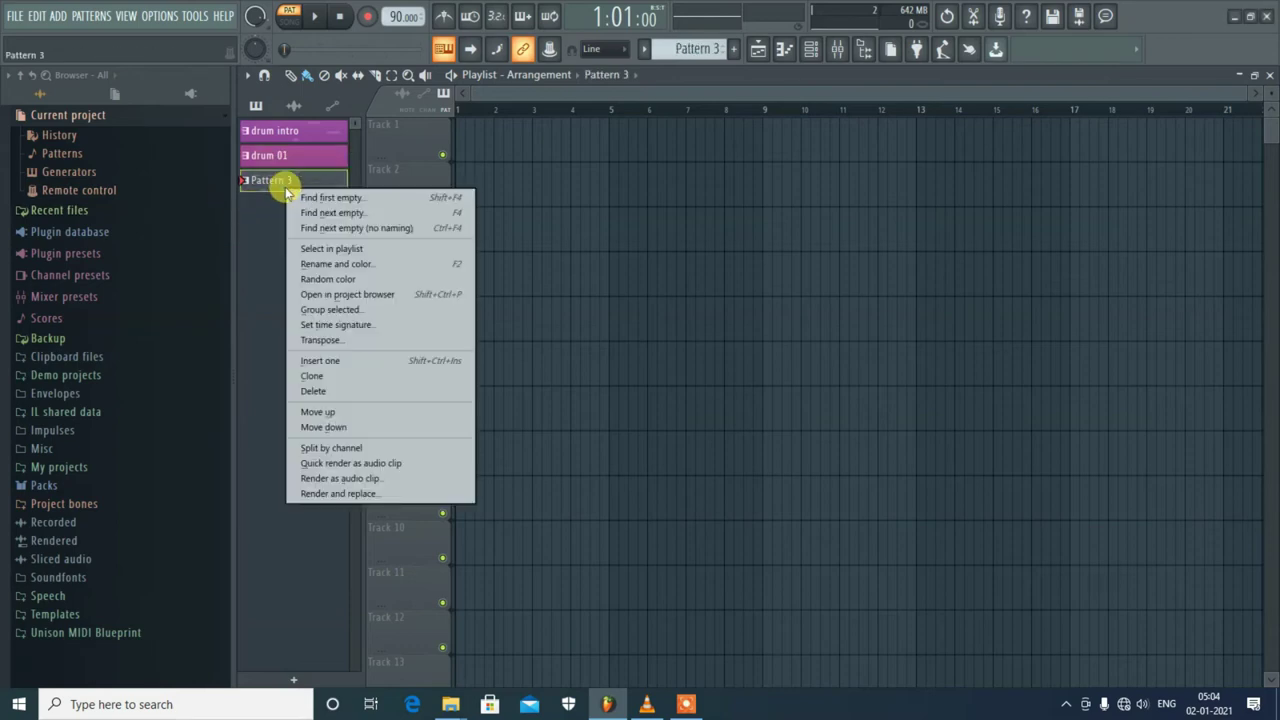
click(314, 264)
click(306, 250)
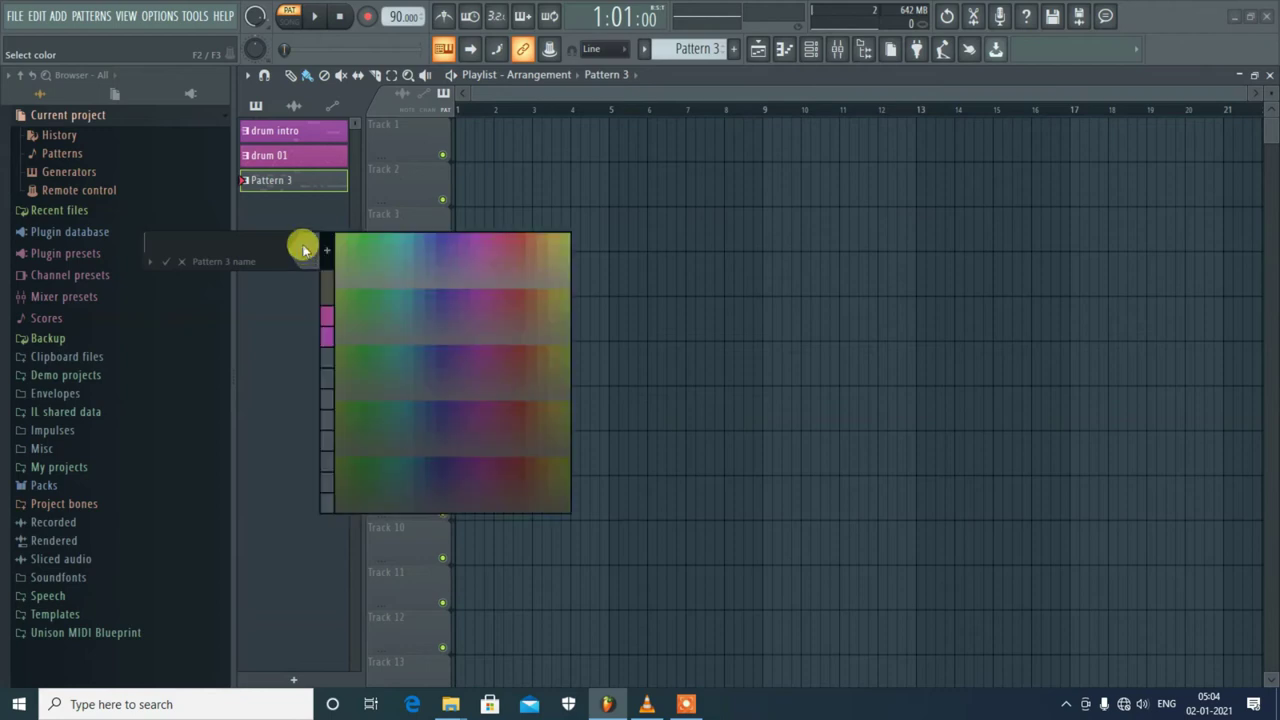
click(482, 239)
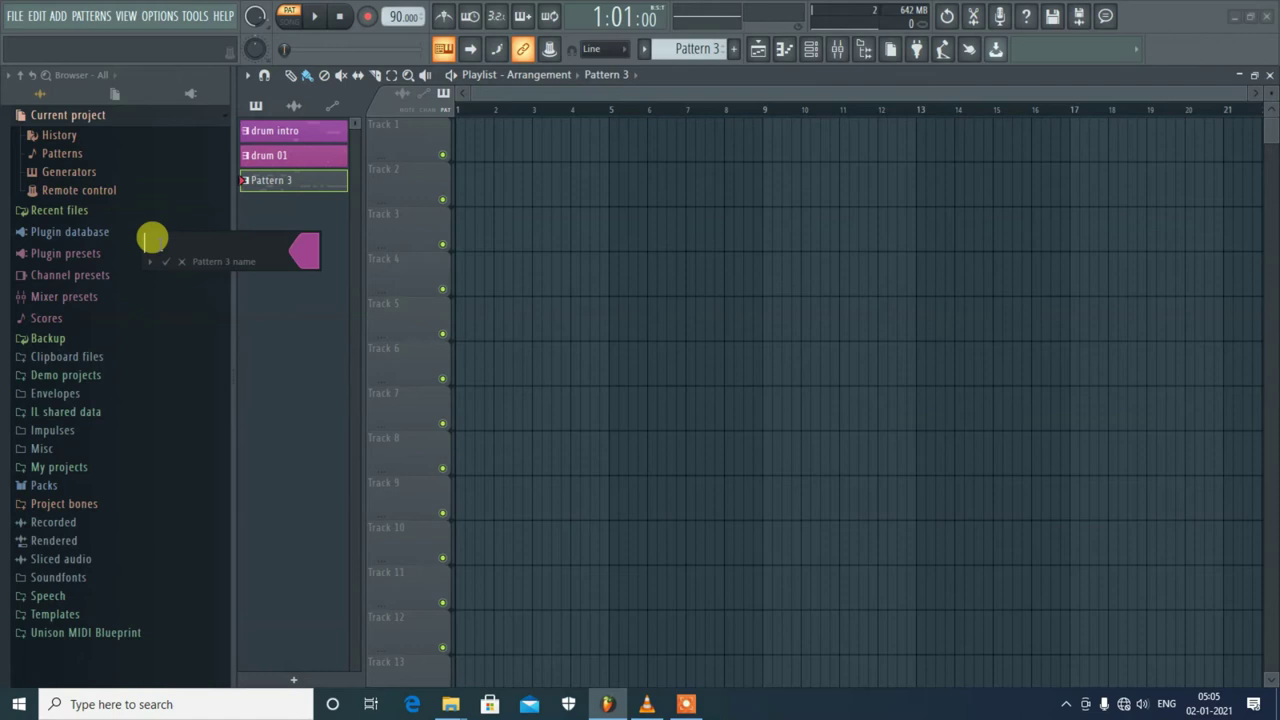
text(drum filler)
key(Return)
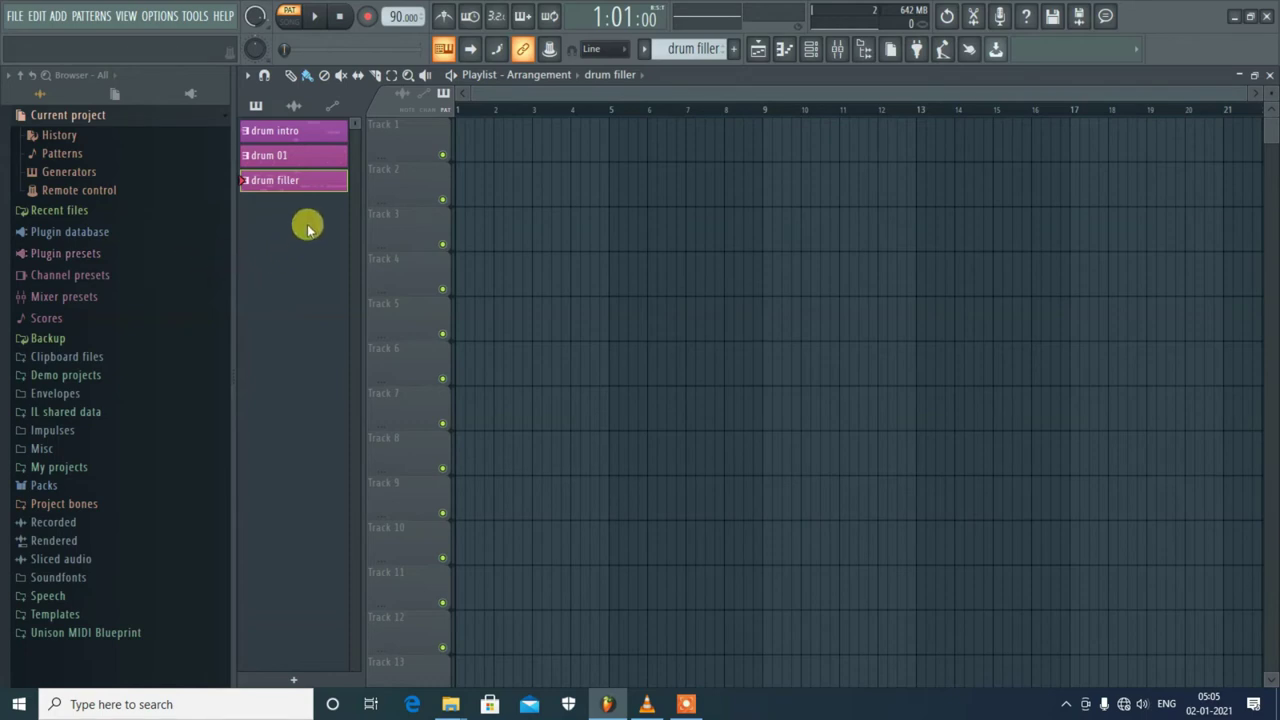
Step: Add a reFX Nexus channel and load the PN Ballad Grand Piano preset from its Piano category
click(813, 49)
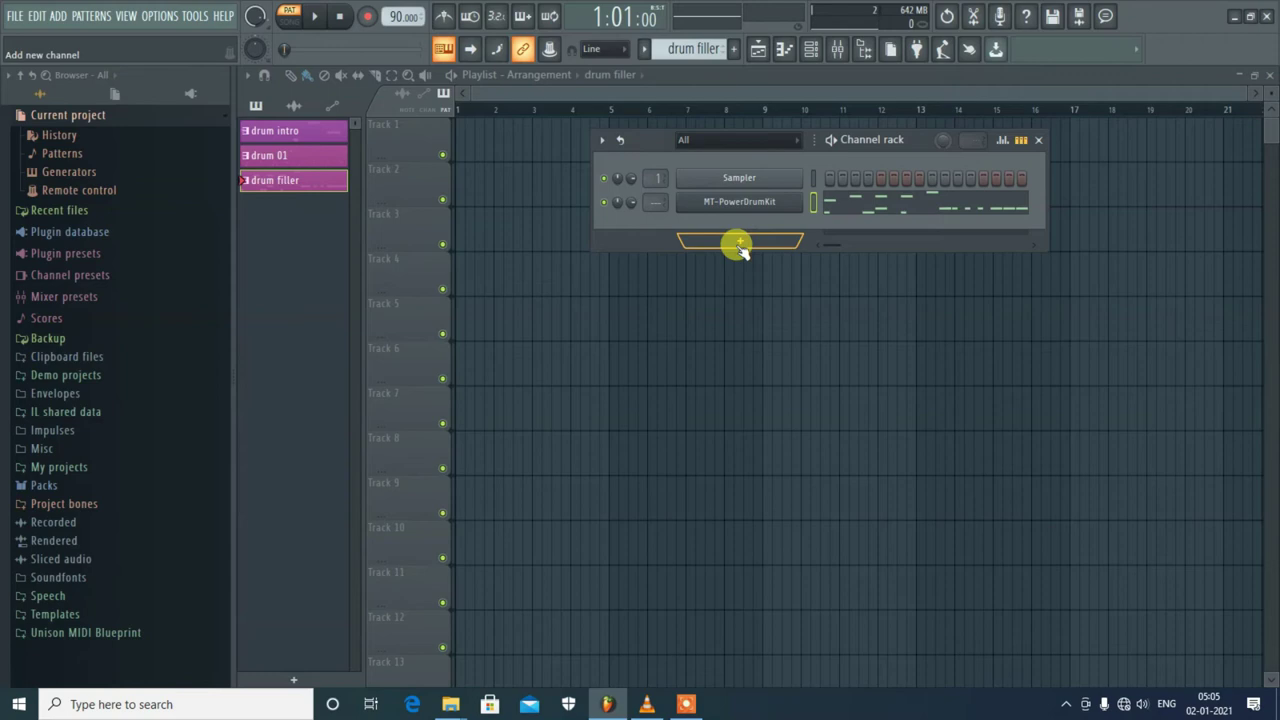
click(740, 243)
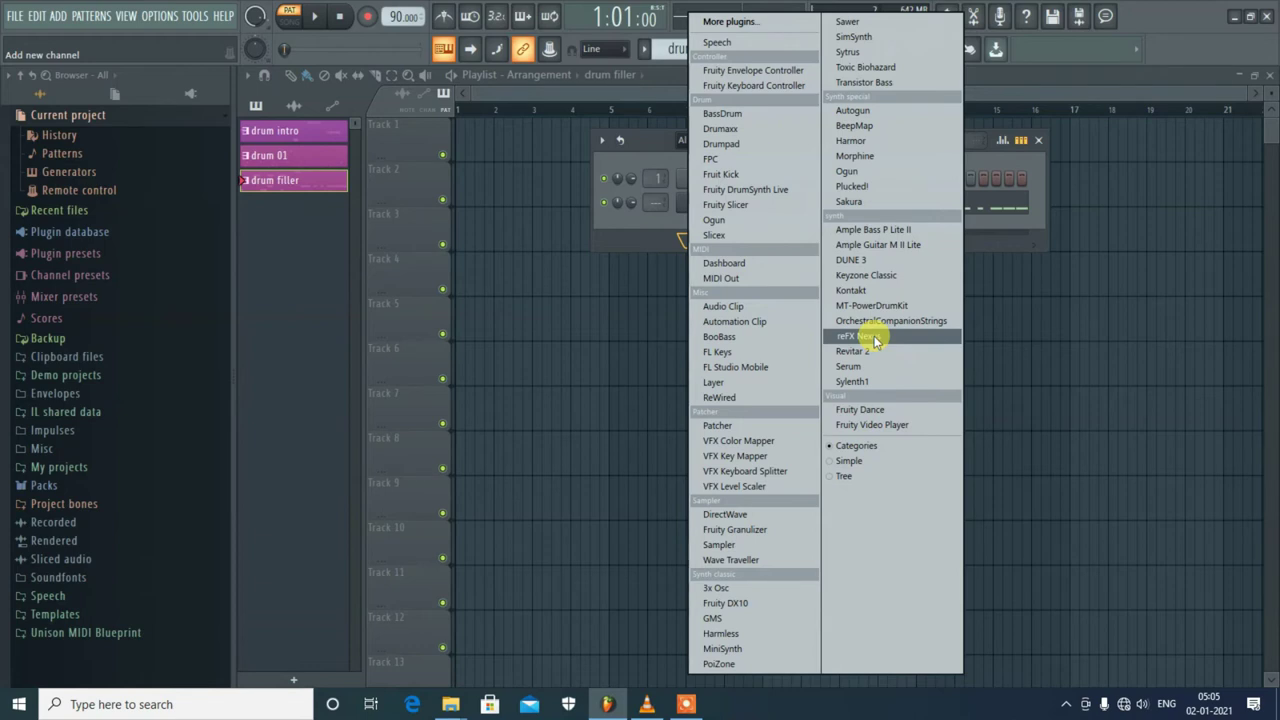
click(873, 340)
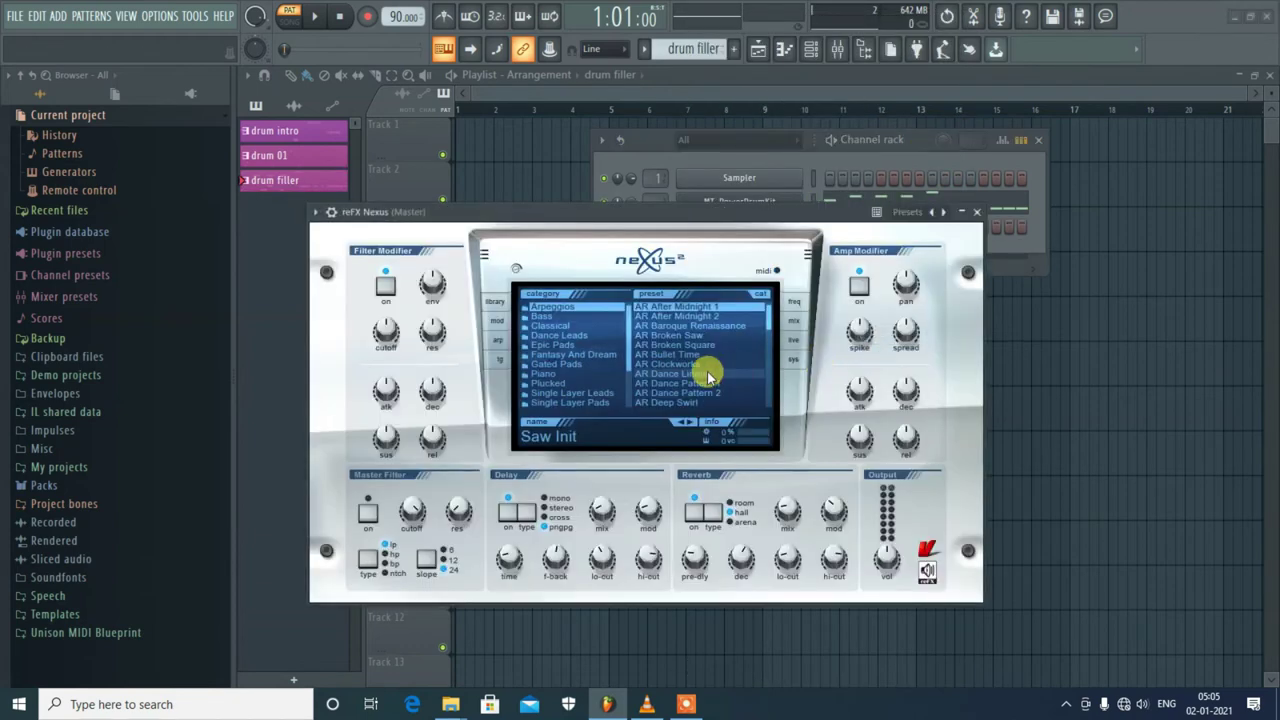
click(550, 376)
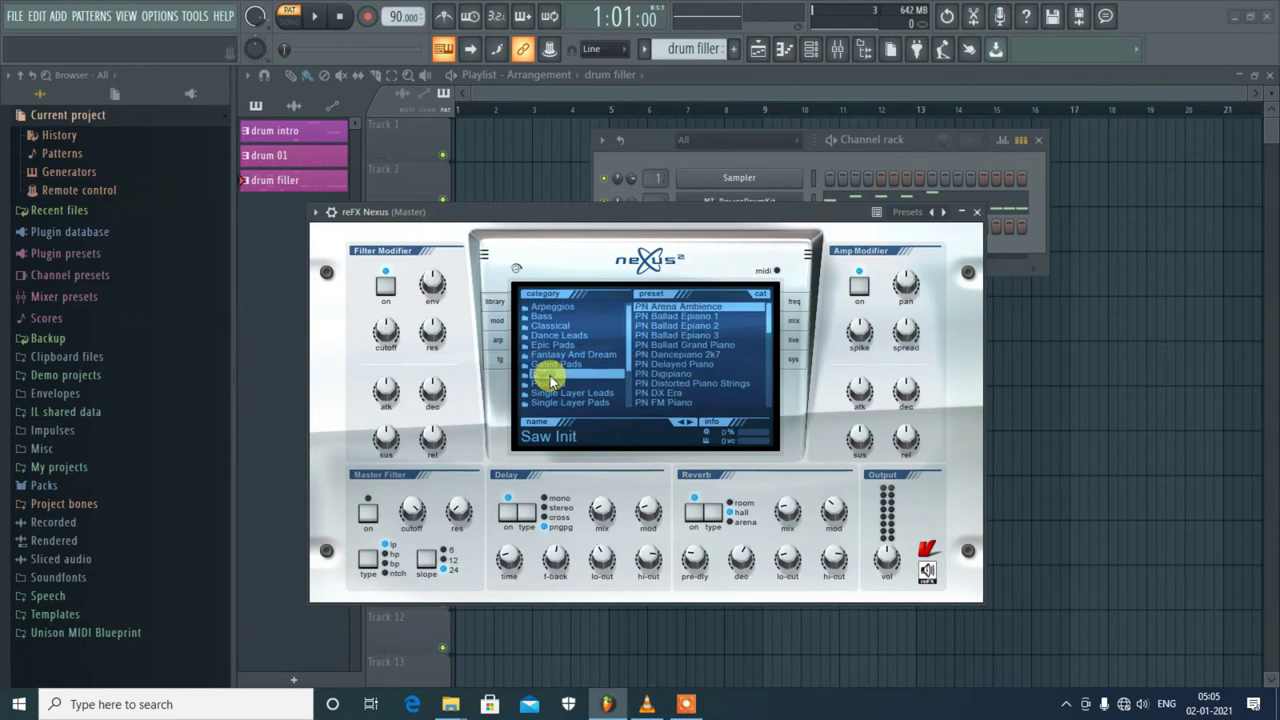
click(700, 345)
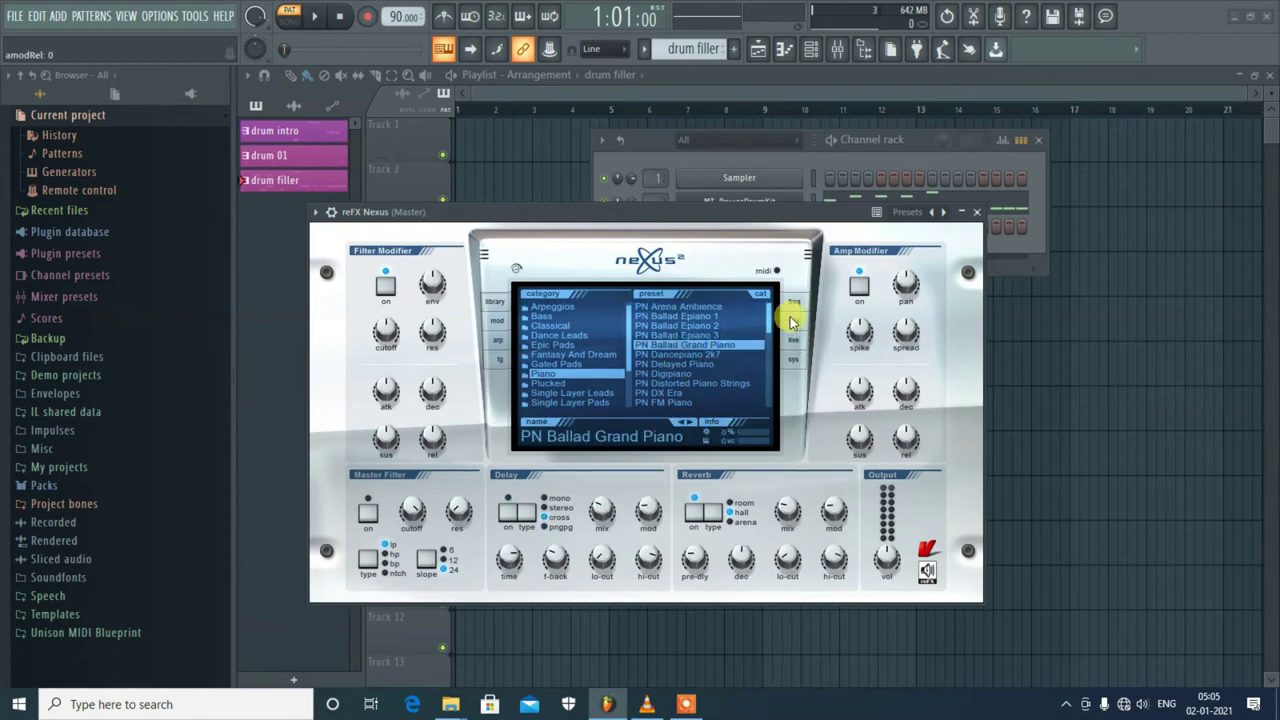
click(978, 214)
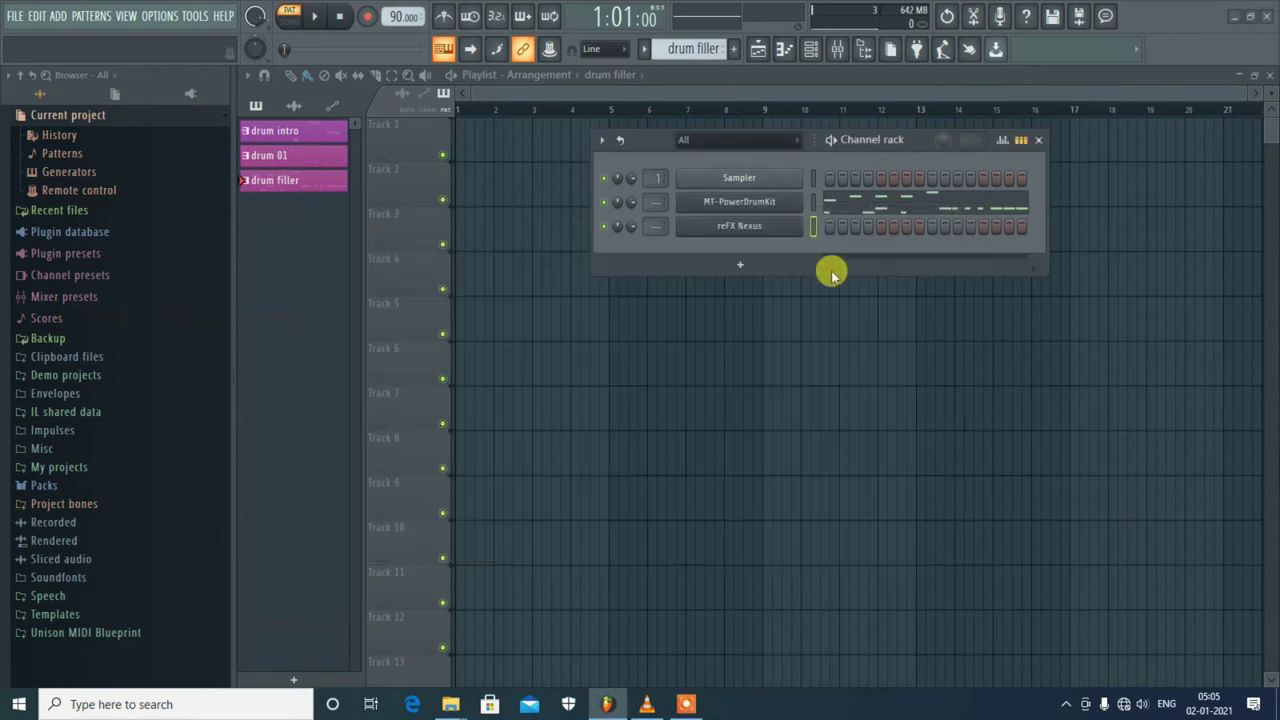
Step: Open the reFX Nexus channel's piano roll and switch to the new, empty Pattern 4
right_click(795, 224)
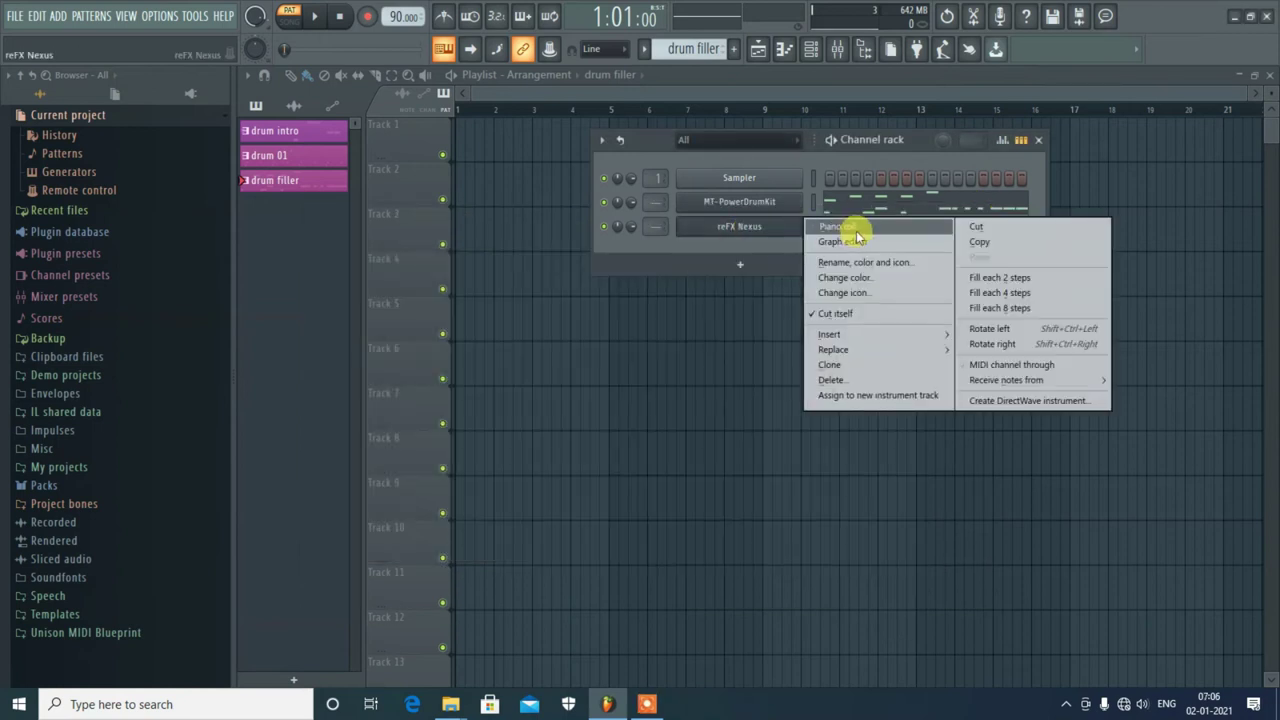
click(836, 228)
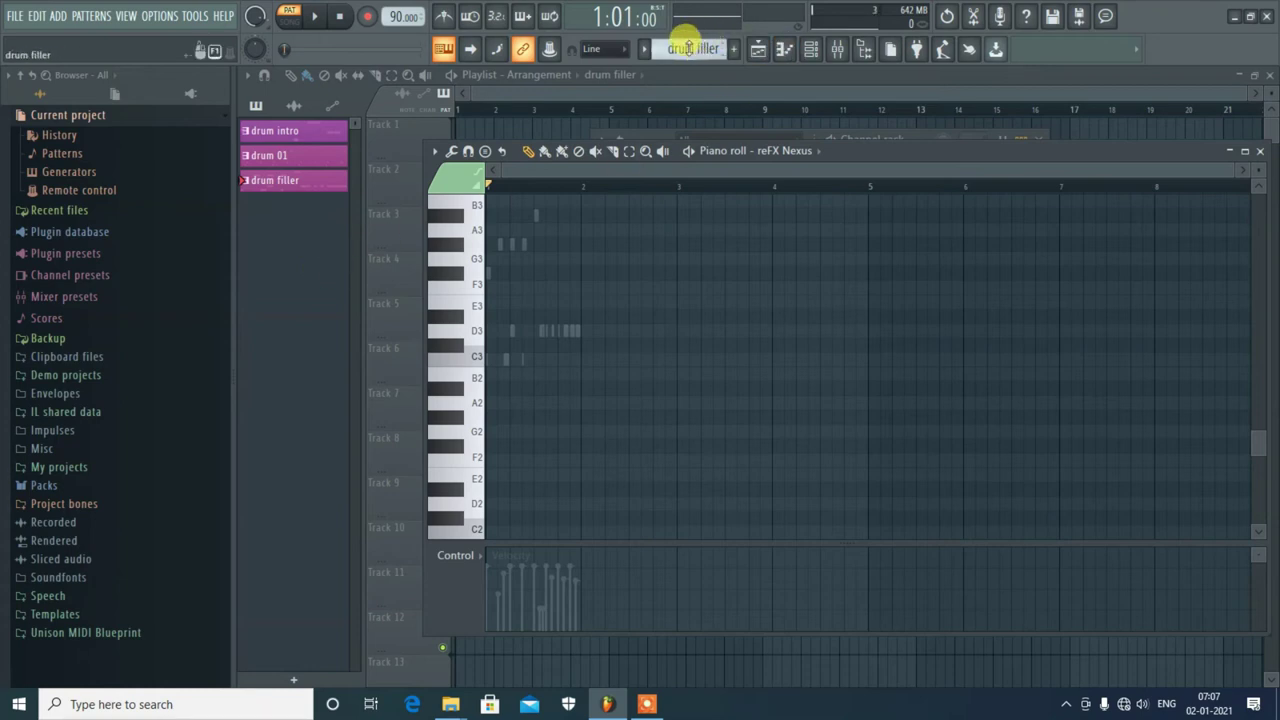
scroll(688, 48, down, 1)
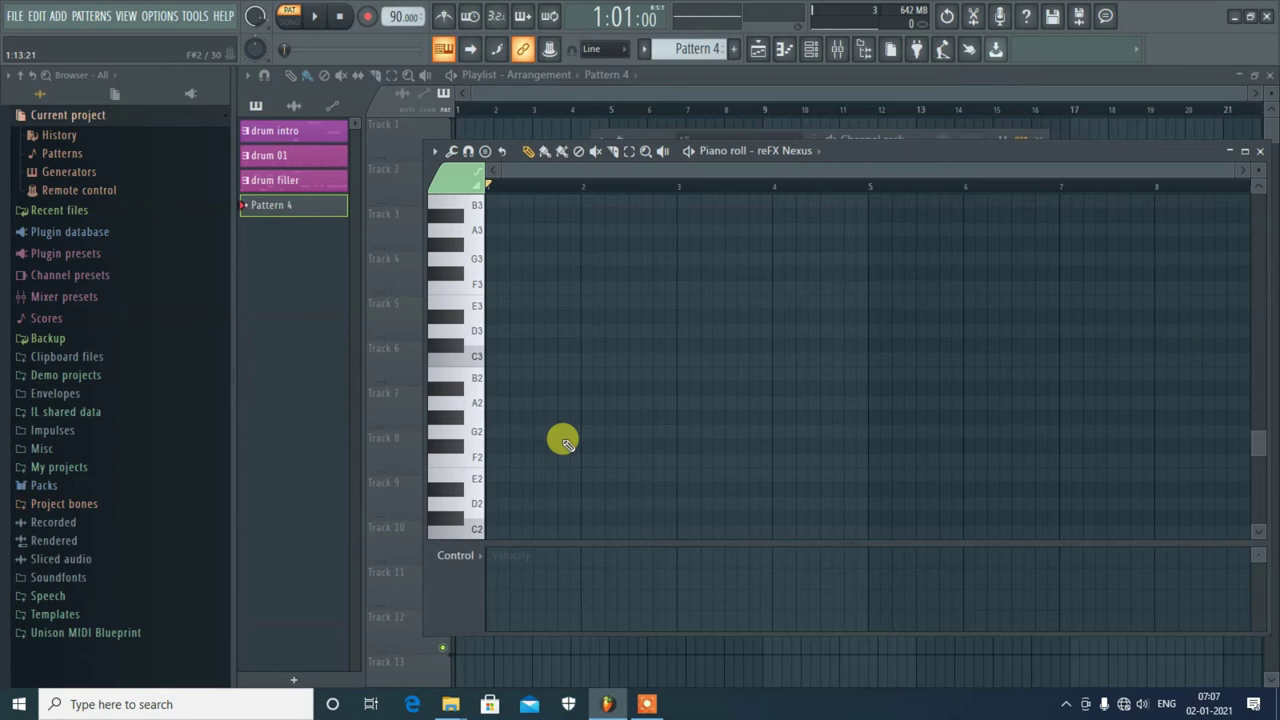
Step: Draw one-bar D5, F#5 and A5 notes in bar 1, plus a D6 note that ends with the bar
scroll(563, 442, up, 8)
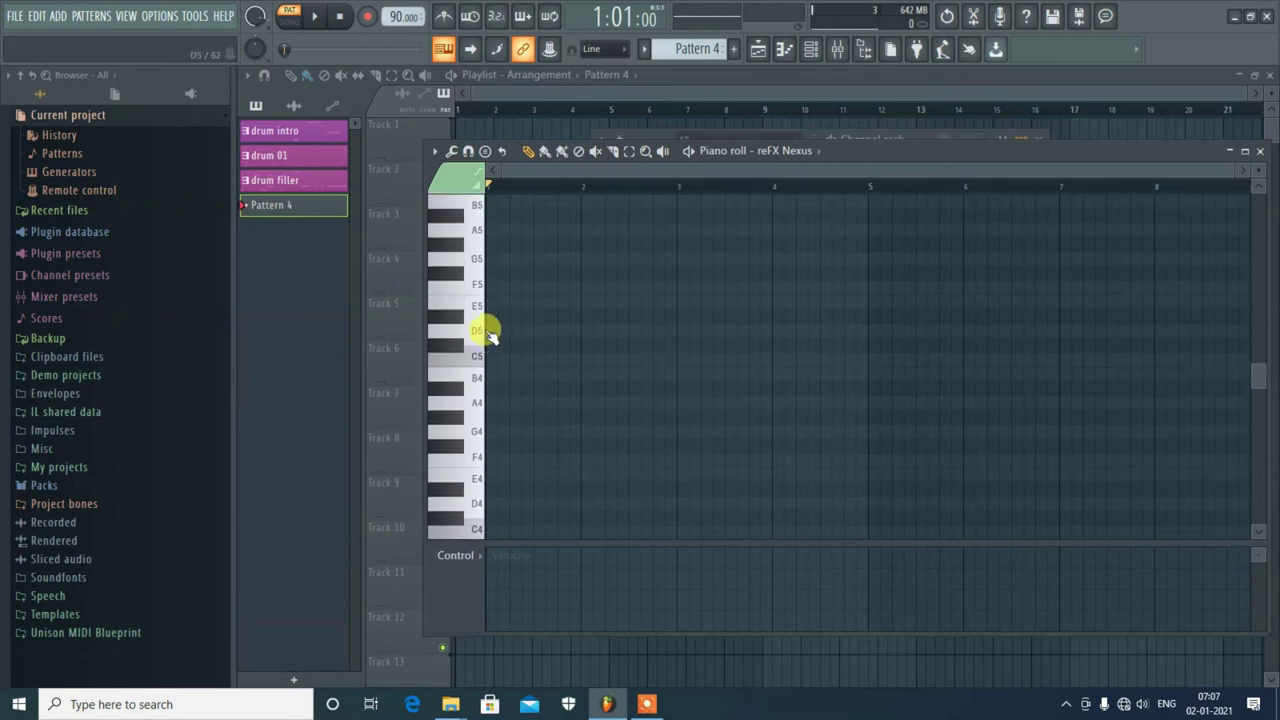
click(495, 336)
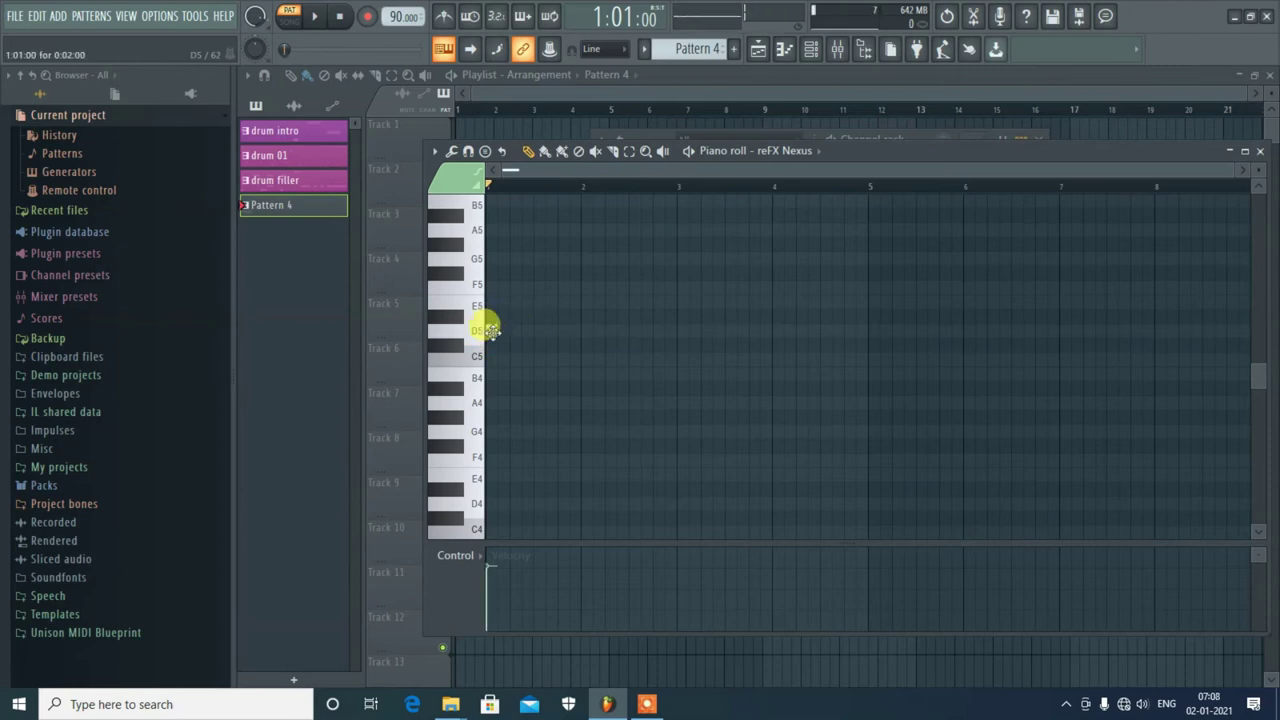
drag(492, 332, 580, 345)
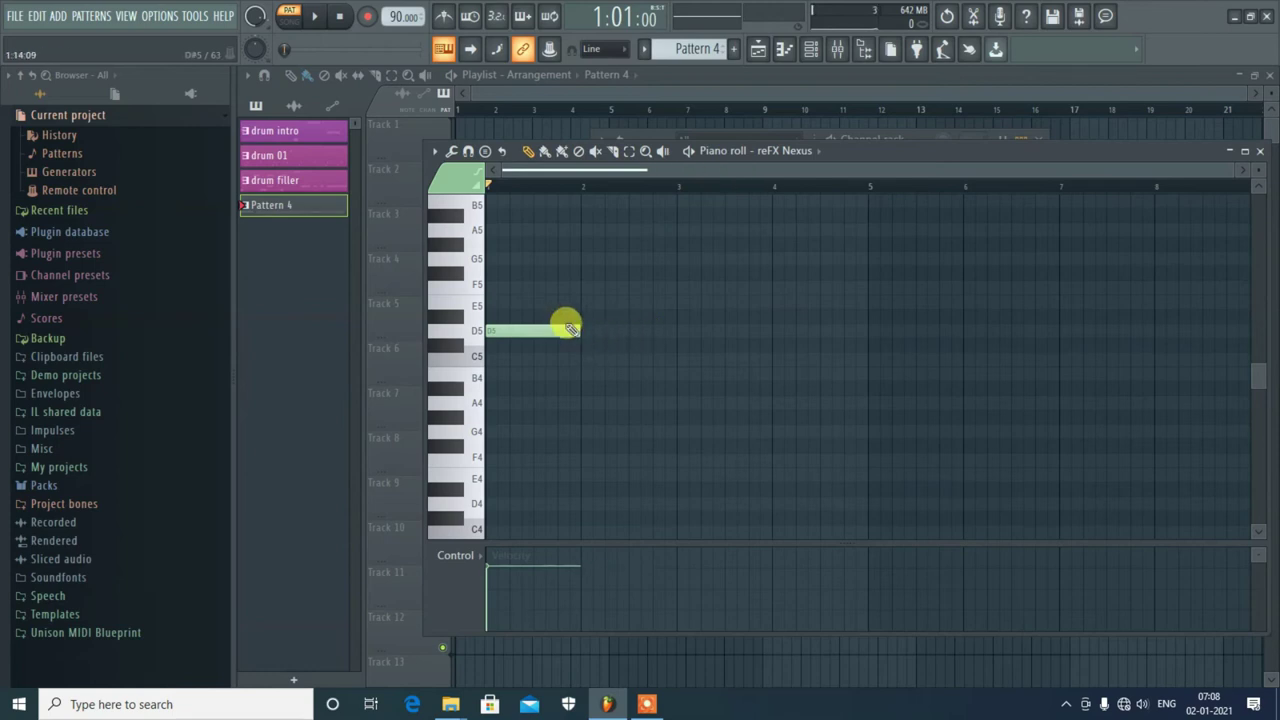
scroll(543, 323, up, 5)
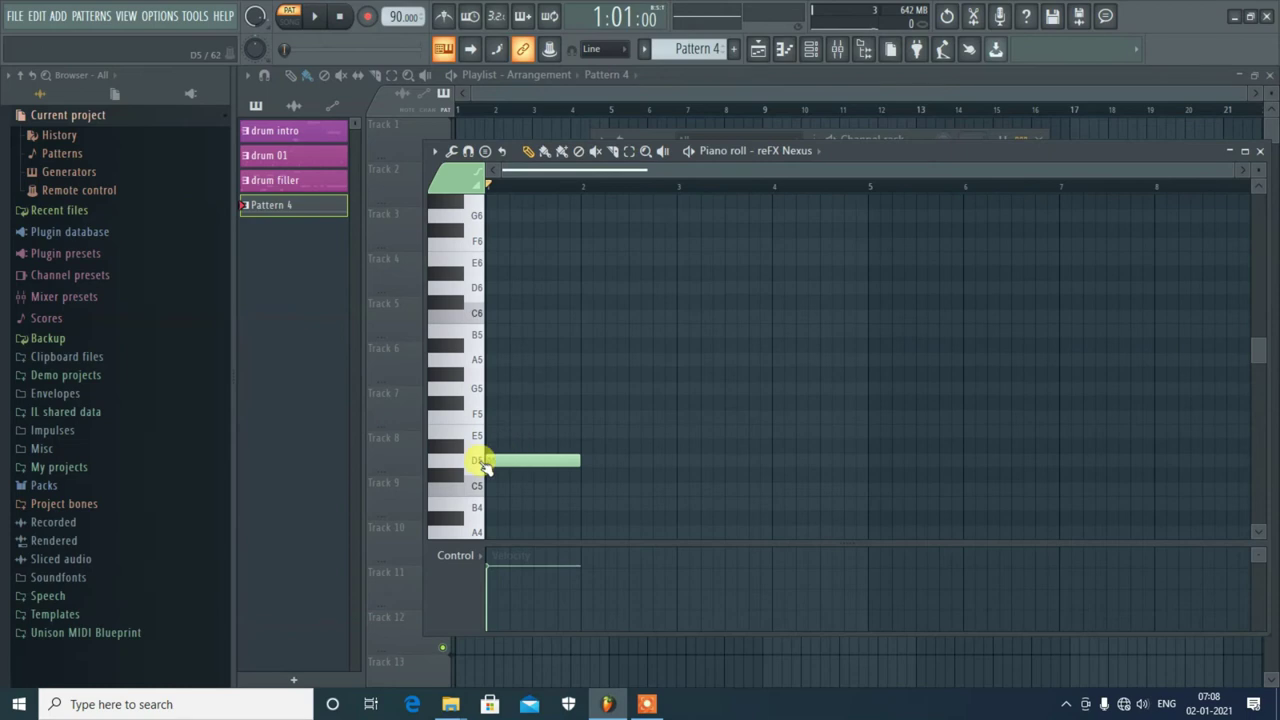
click(492, 403)
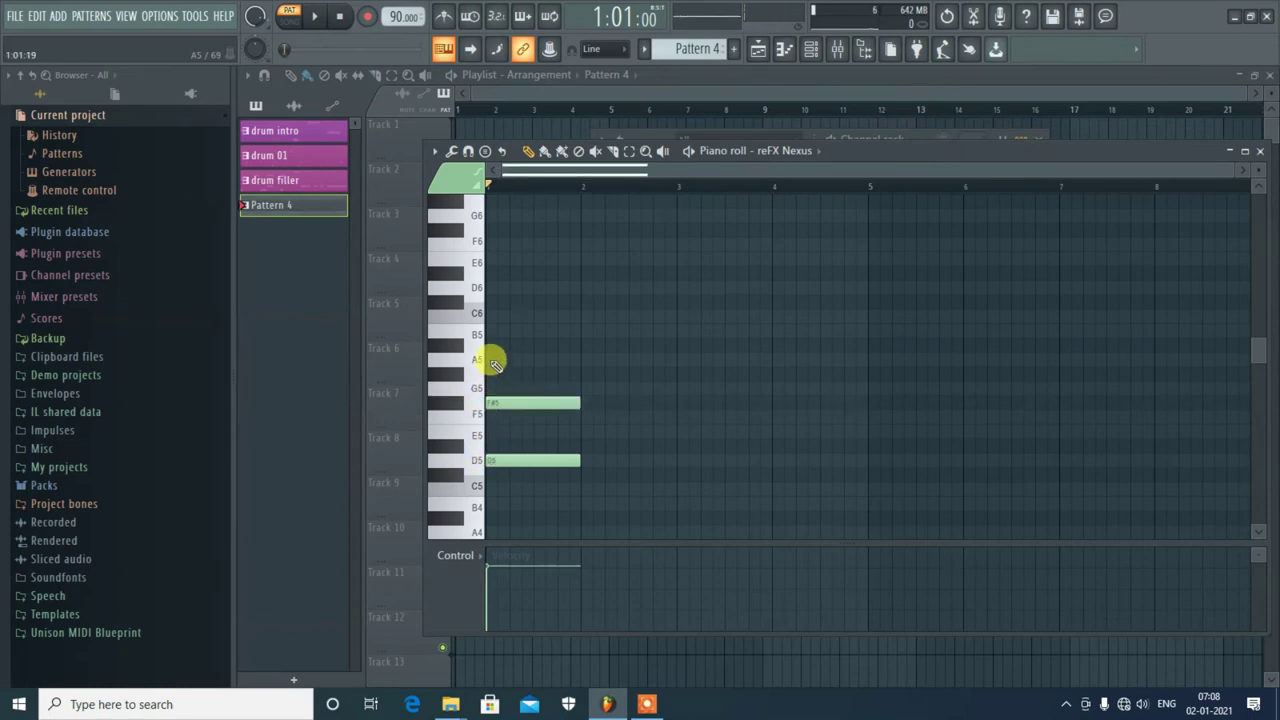
click(493, 360)
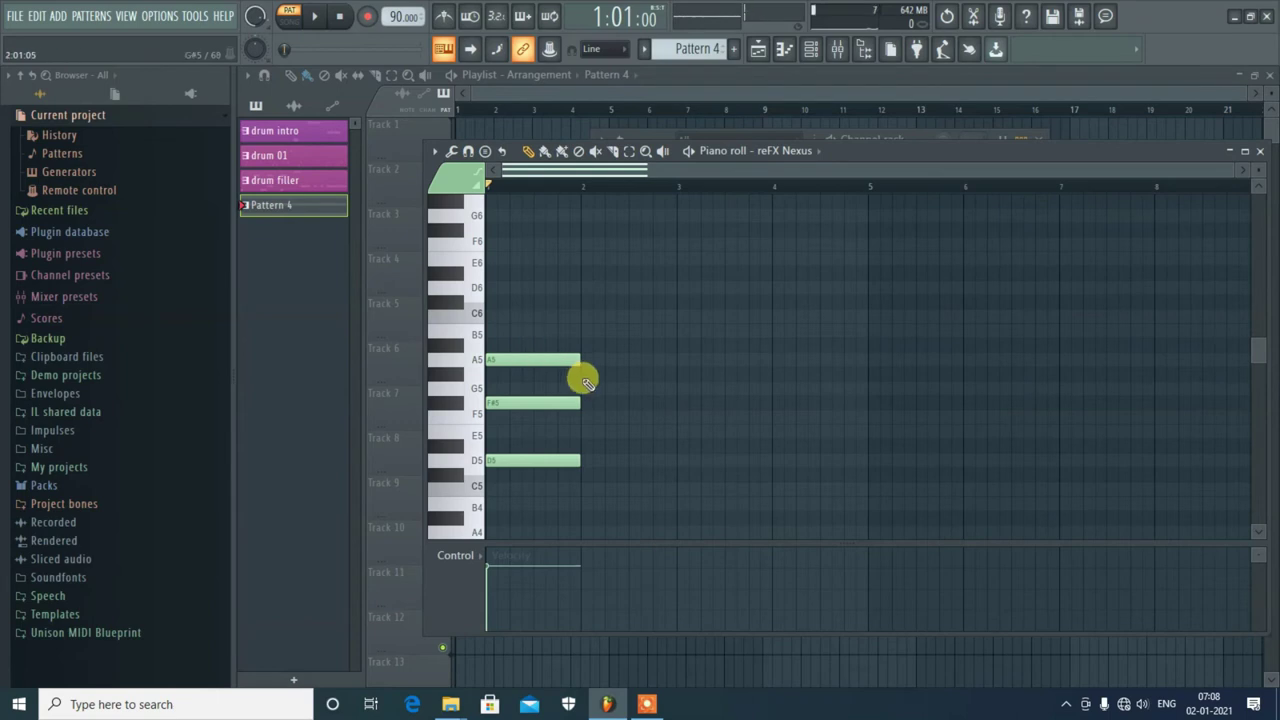
scroll(587, 381, up, 1)
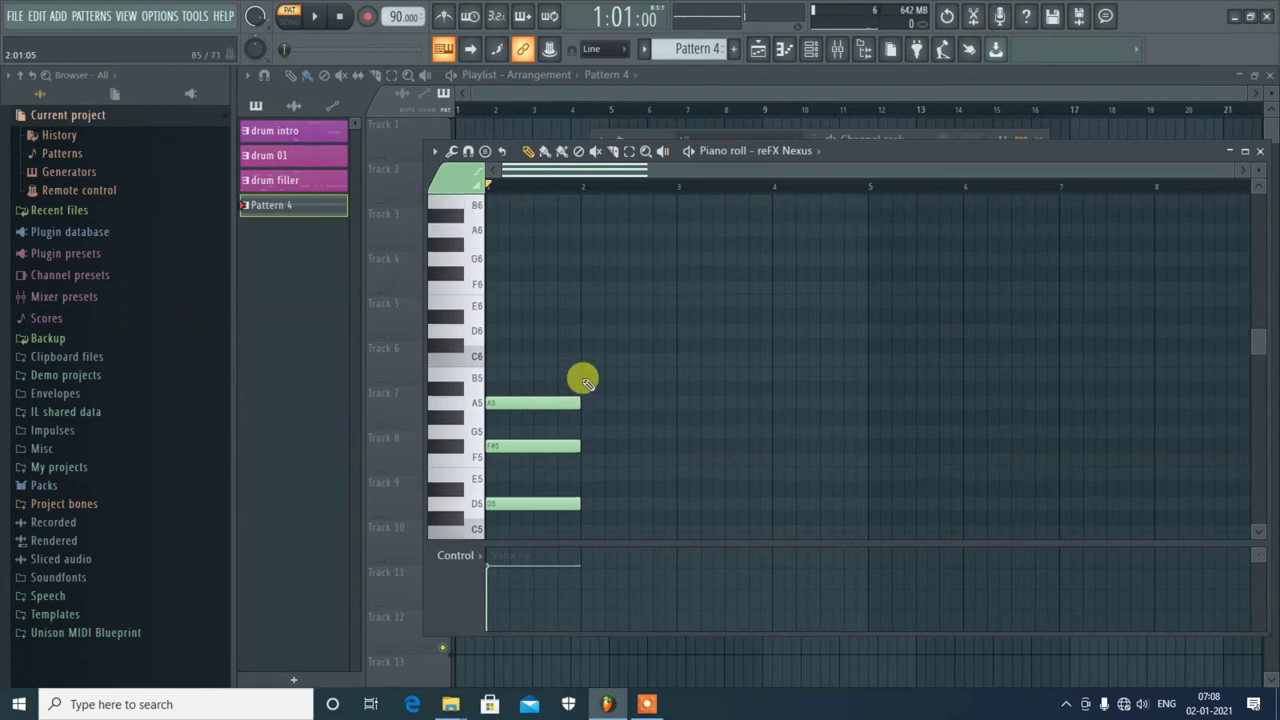
click(498, 331)
drag(597, 335, 583, 336)
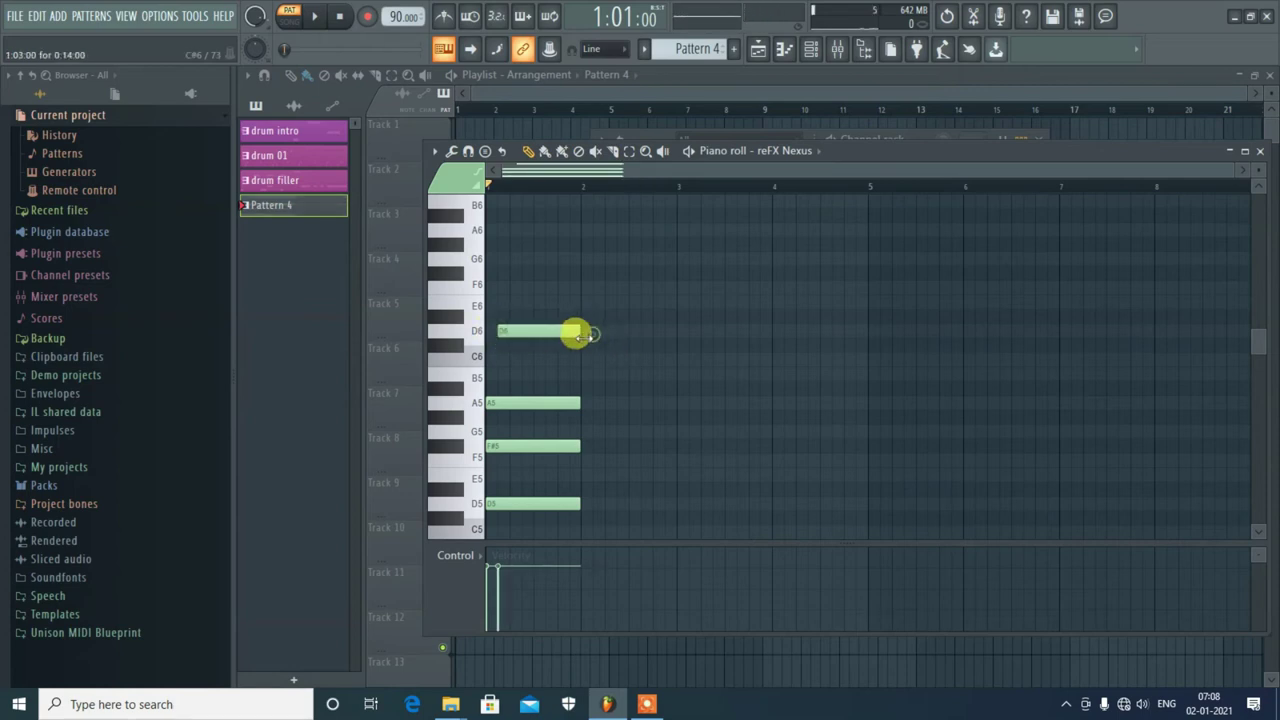
Step: Add C#5, E5 and C#6 notes in bar 2 and lengthen all three to fill the bar
scroll(791, 525, down, 3)
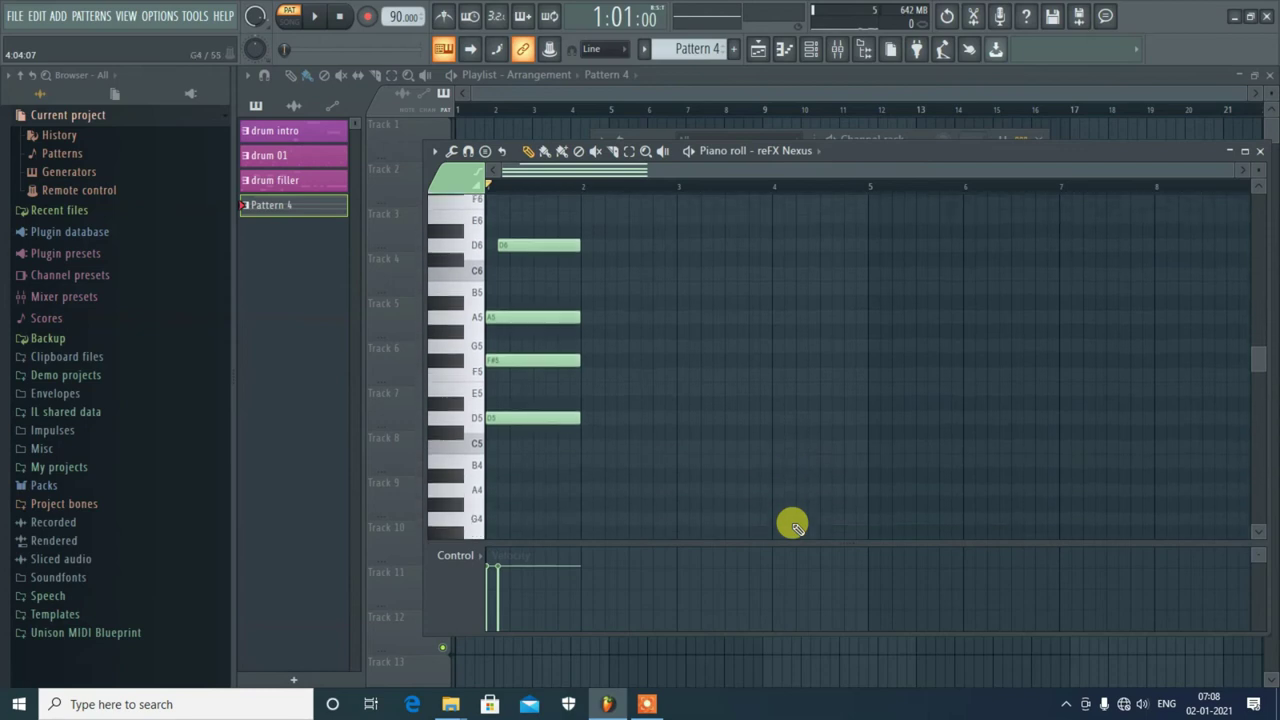
scroll(791, 525, down, 1)
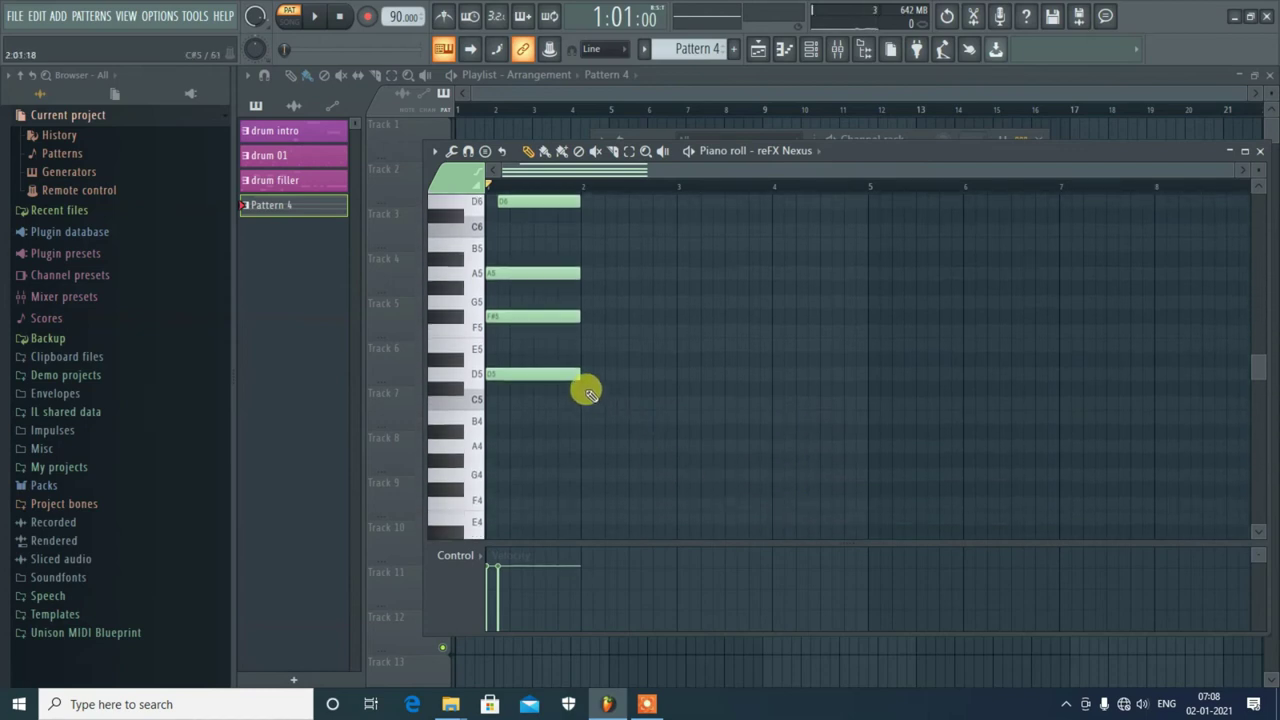
click(586, 389)
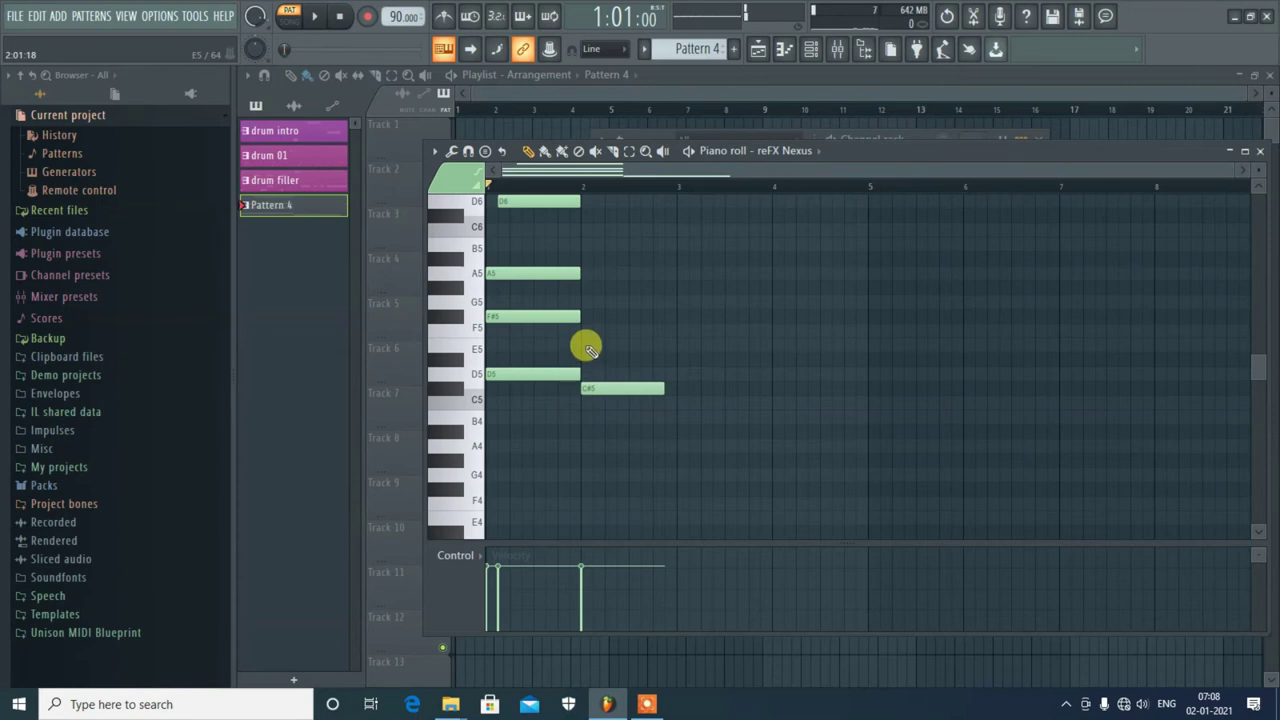
click(588, 346)
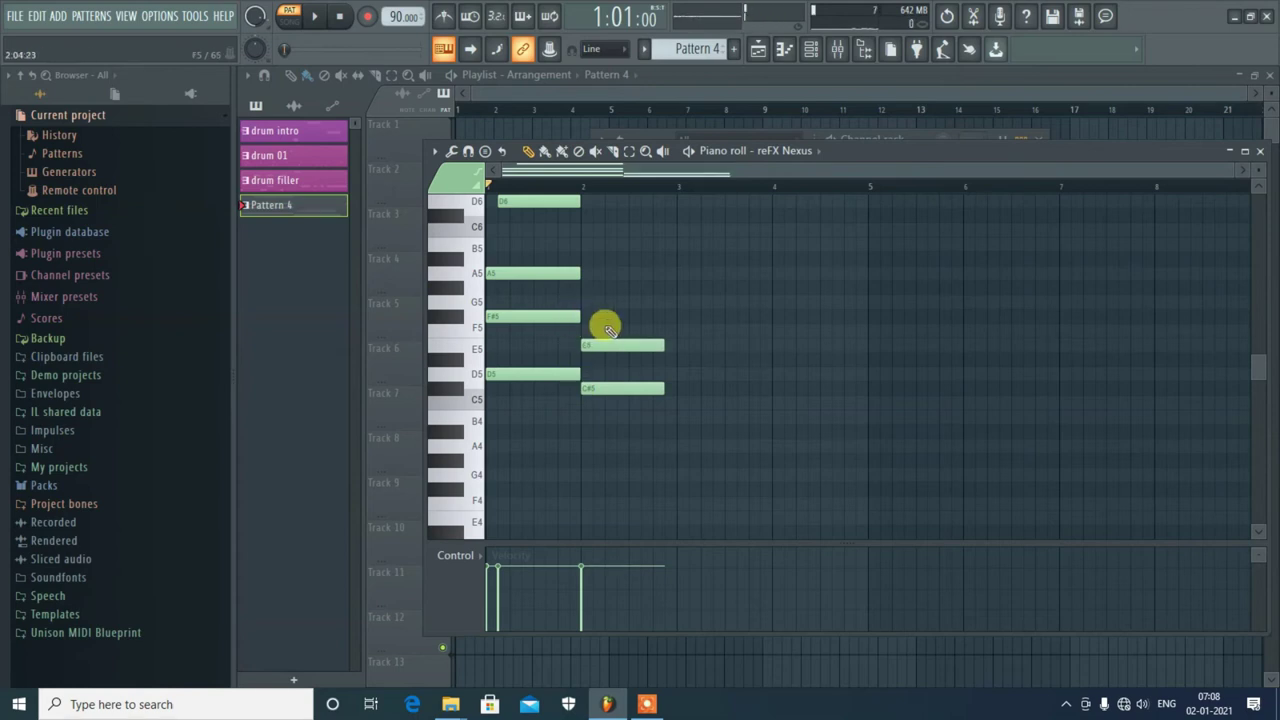
click(586, 216)
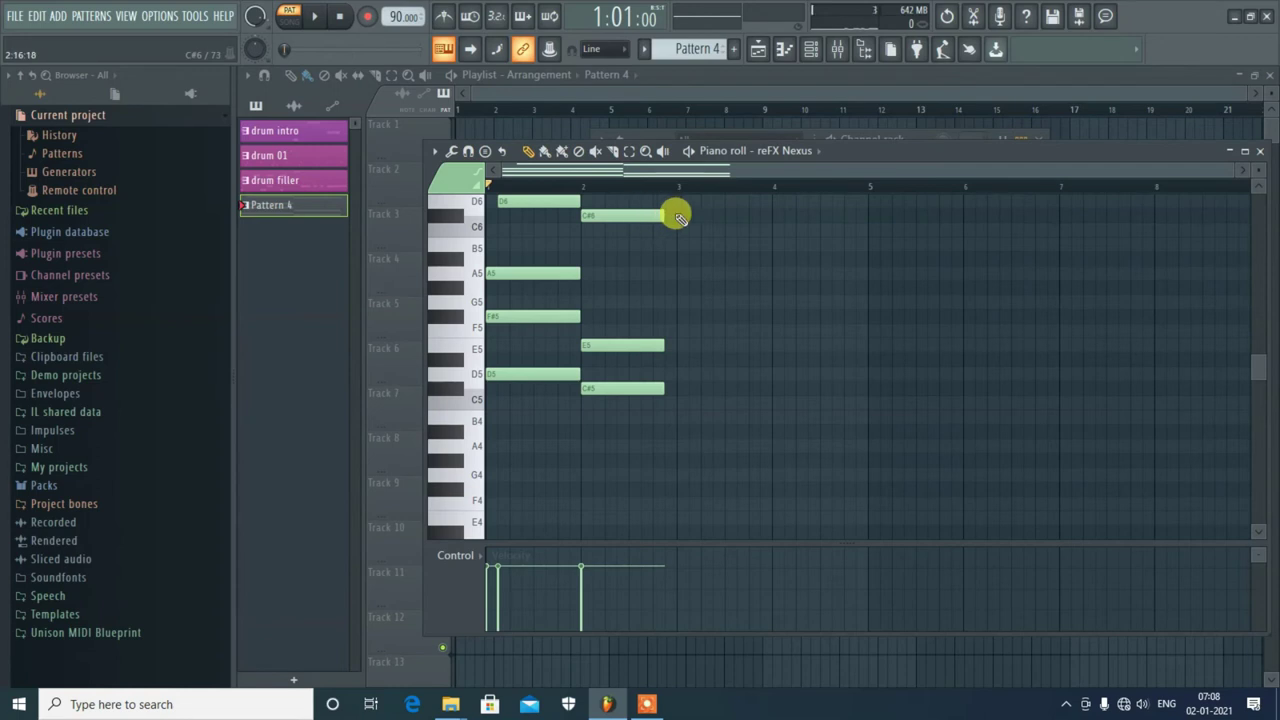
drag(680, 214, 625, 410)
drag(660, 345, 674, 345)
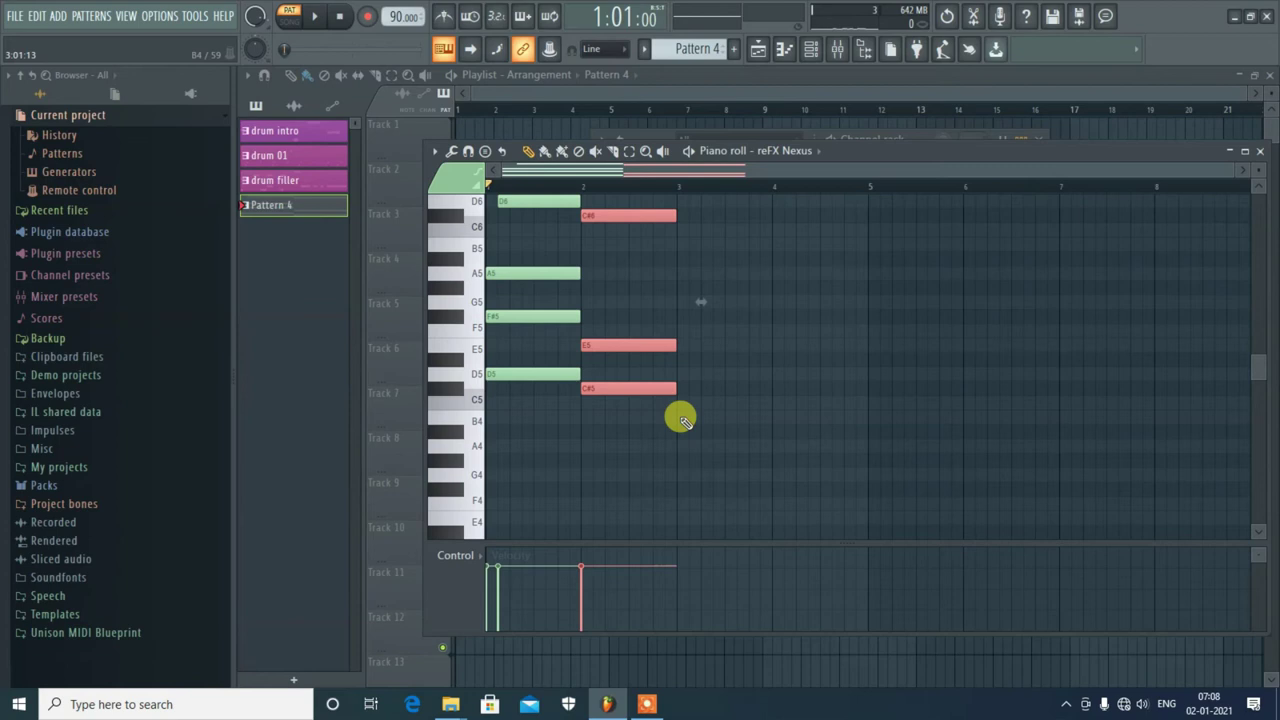
Step: Draw one-bar G5, B5 and D6 notes in bar 3, and lower the D6 by an octave to D5
click(679, 303)
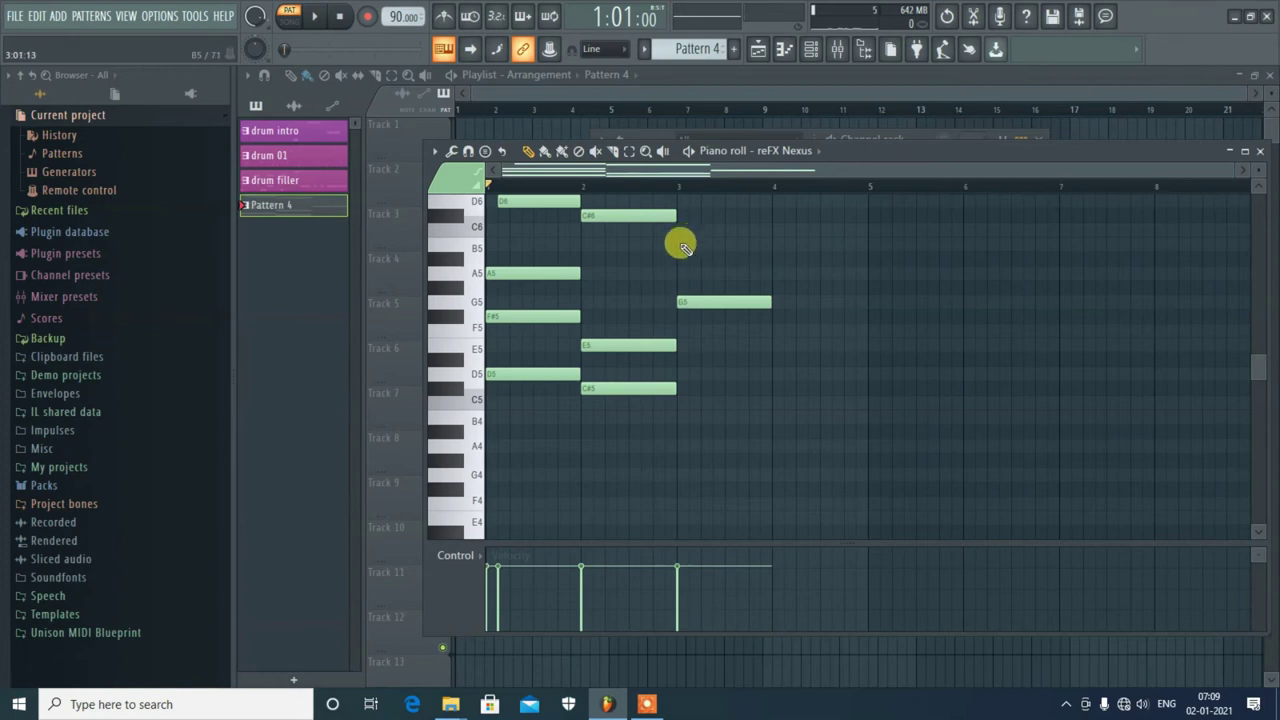
click(680, 247)
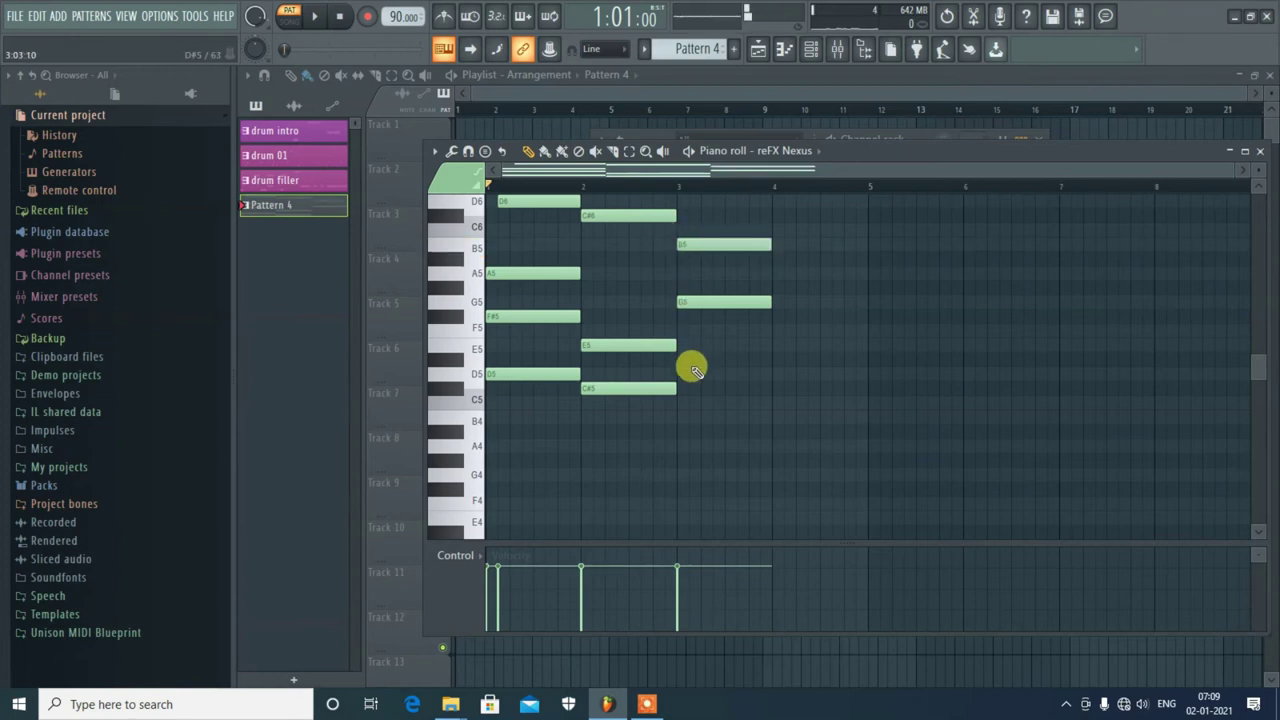
scroll(690, 368, up, 1)
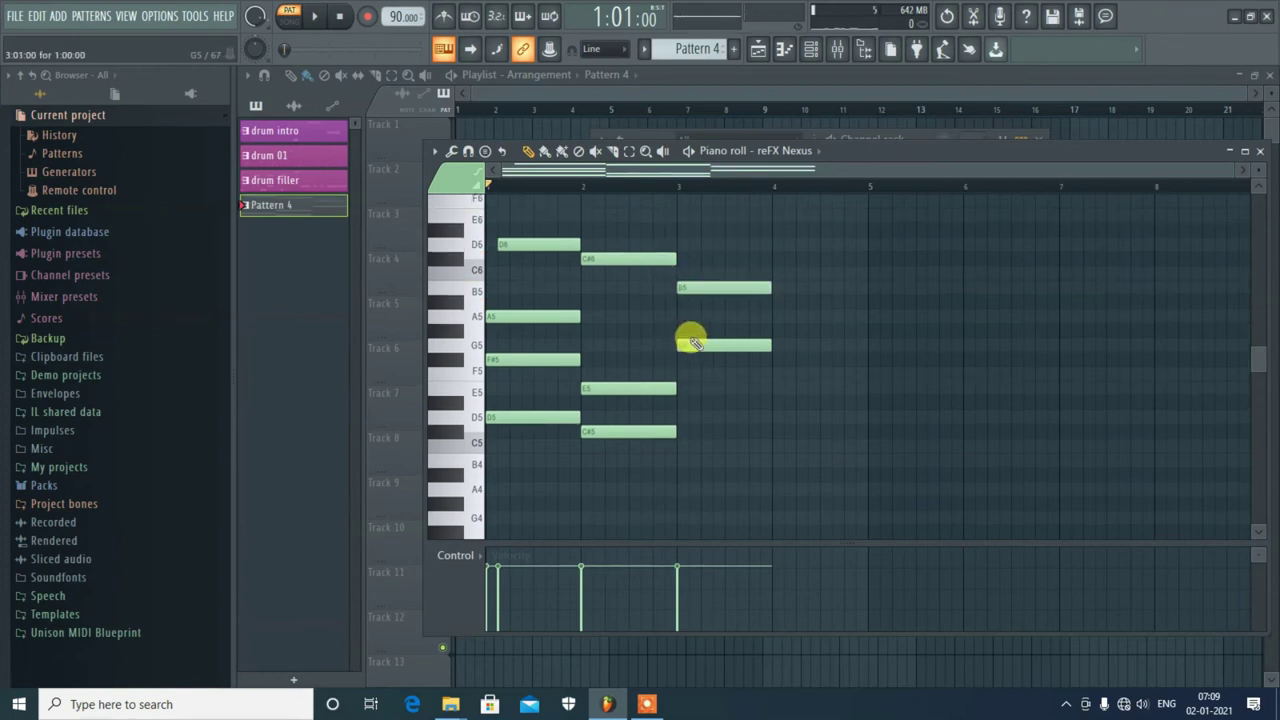
click(681, 244)
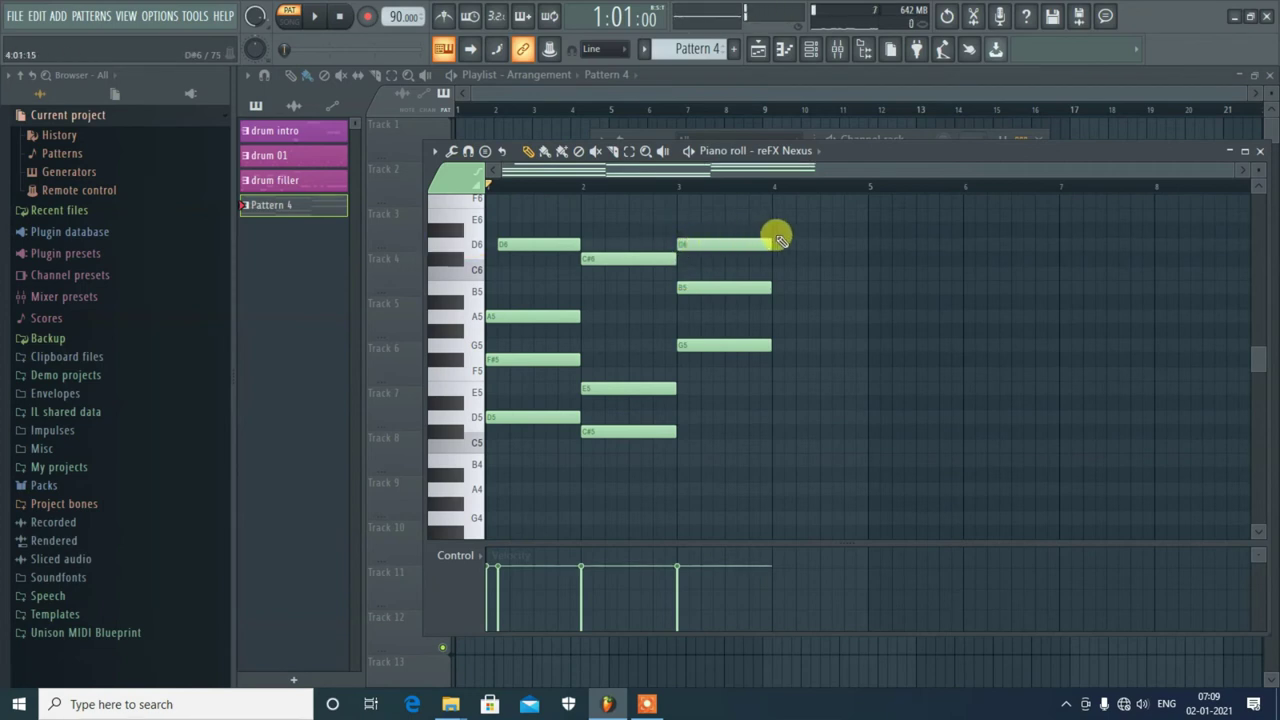
drag(789, 207, 755, 262)
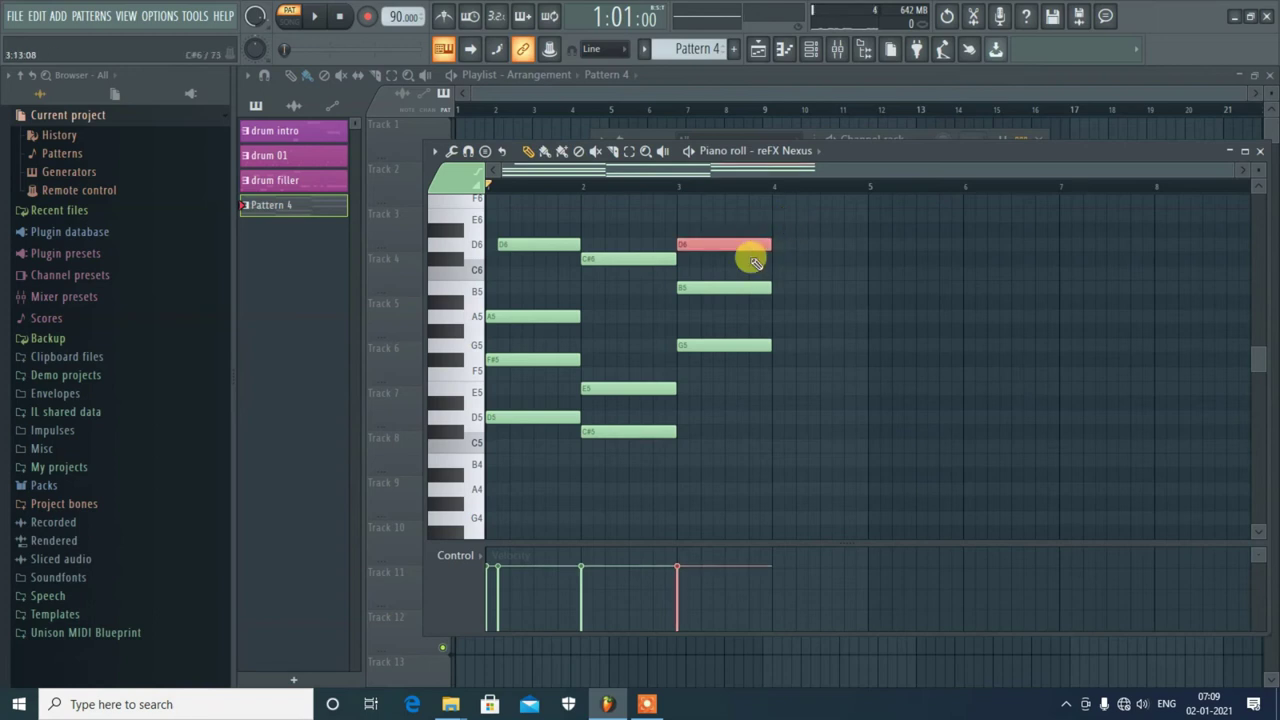
key(ctrl+Down)
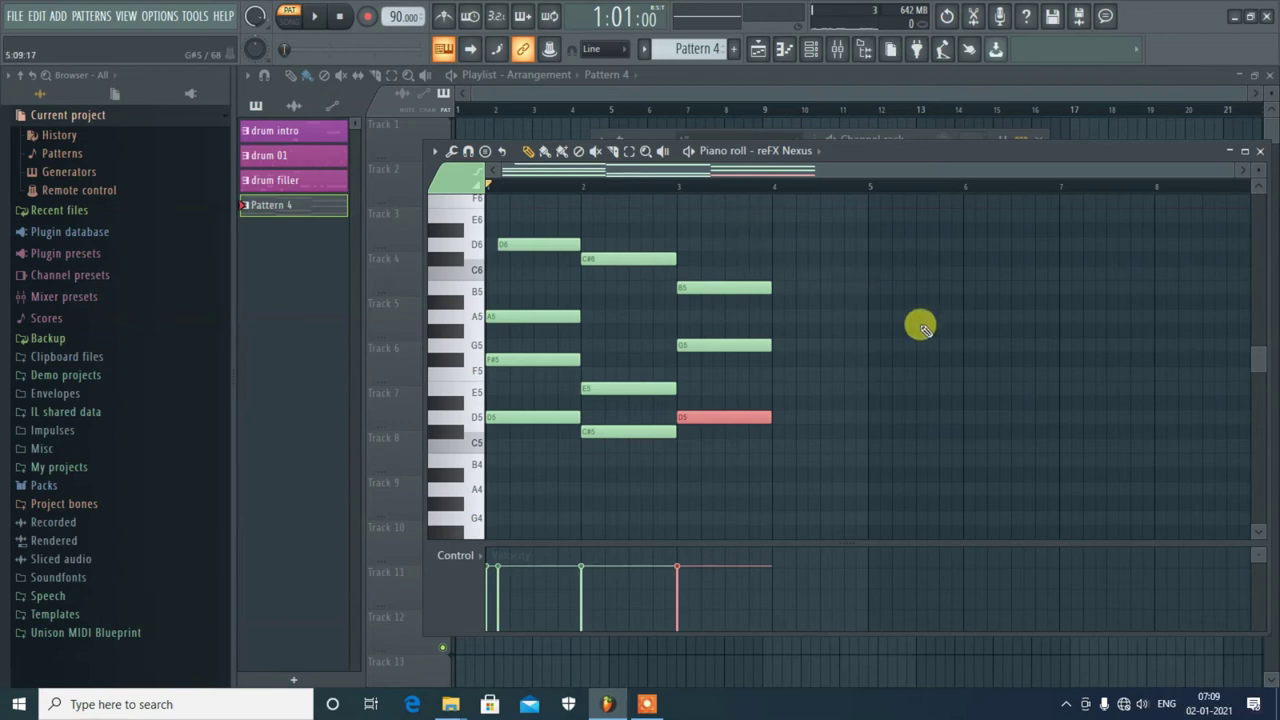
Step: Draw one-bar D5, F#5 and A5 notes in bar 4 to complete the chord progression
click(774, 419)
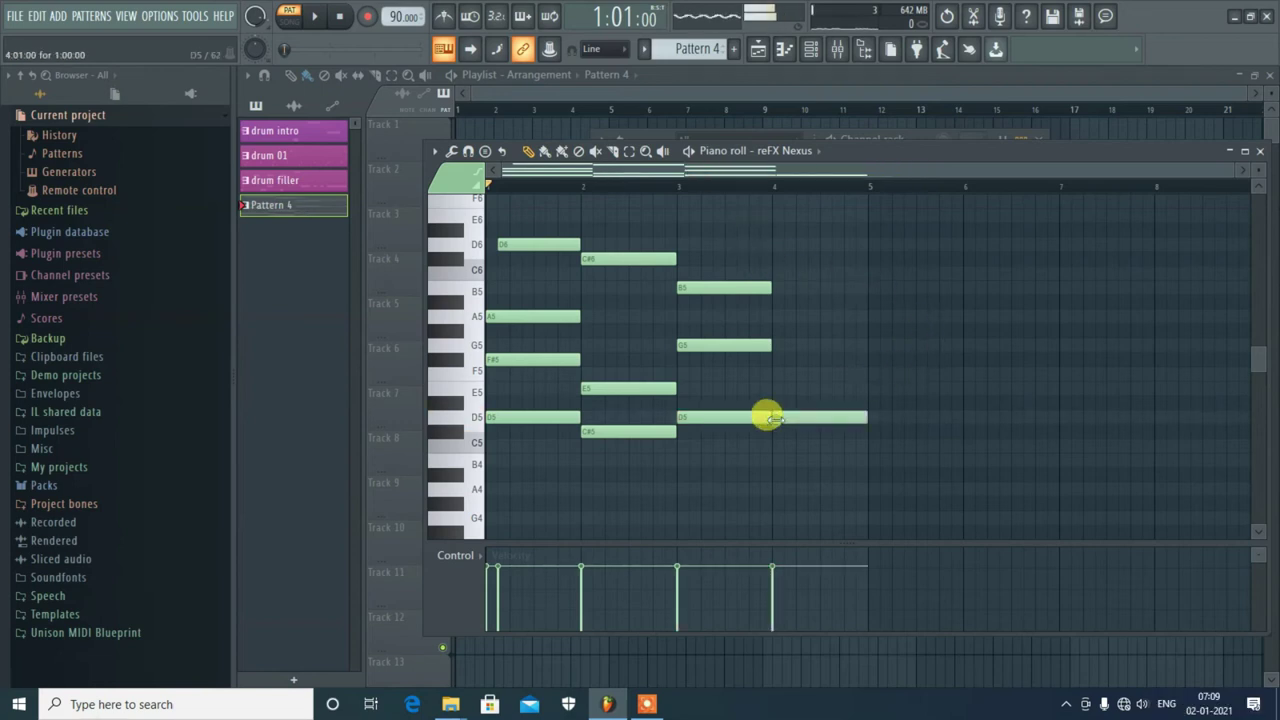
click(776, 360)
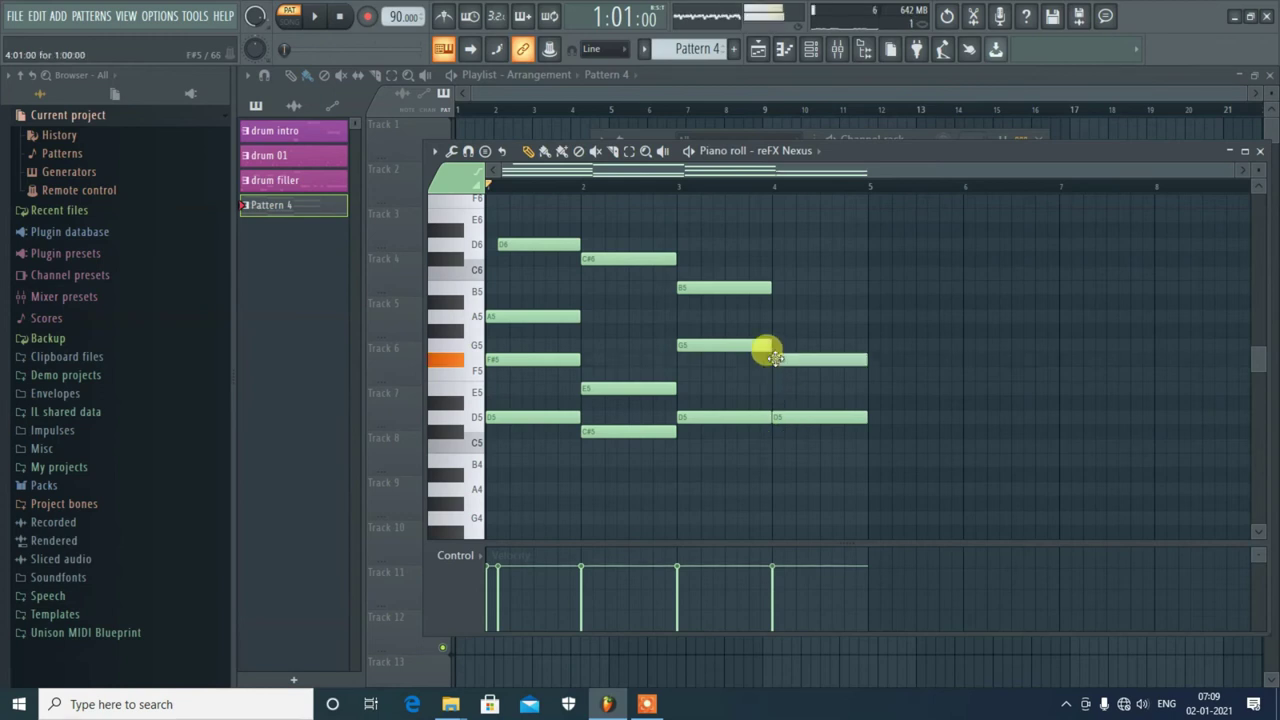
click(779, 316)
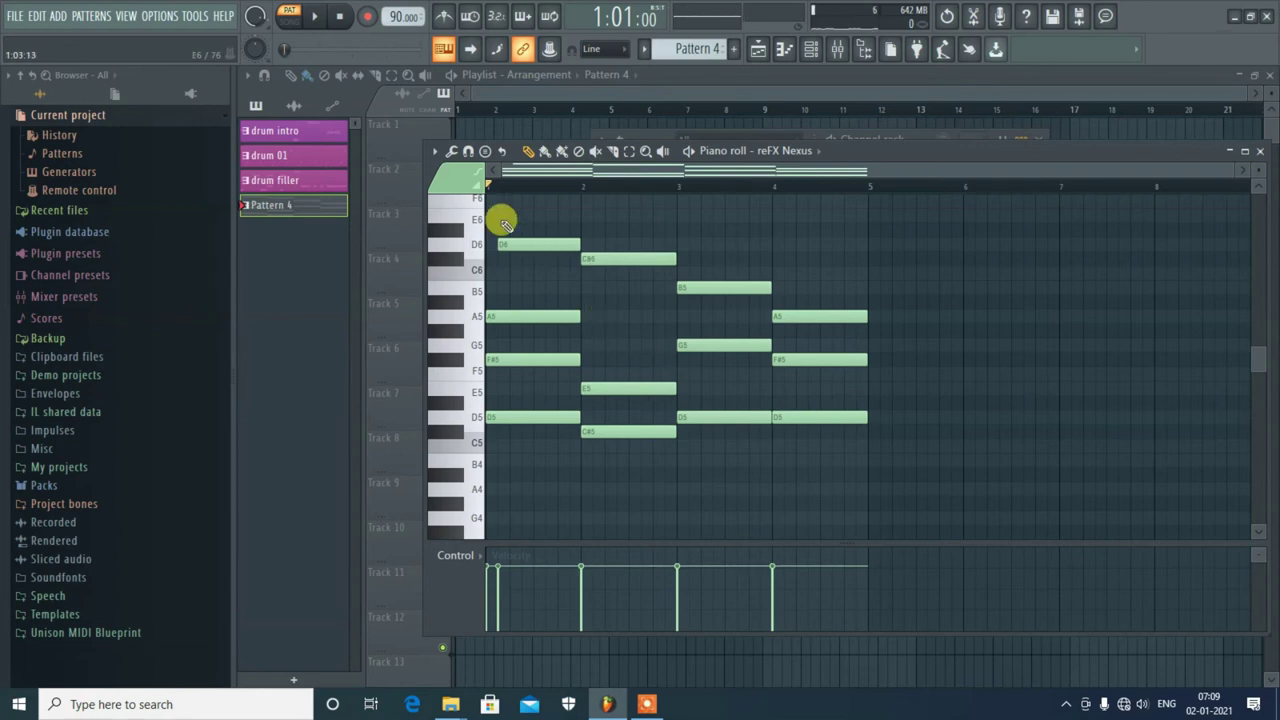
Step: Make the D6 note in bar 1 fill the whole bar, playing back the chord progression before and after
key(space)
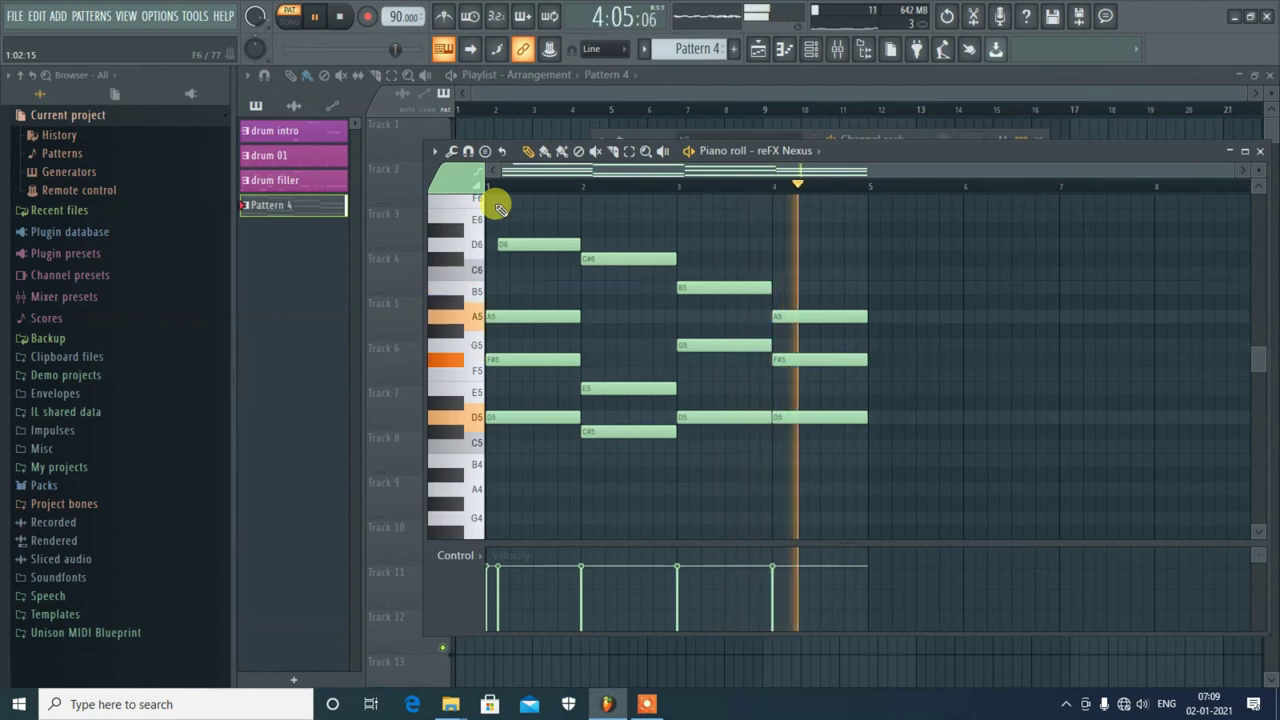
key(space)
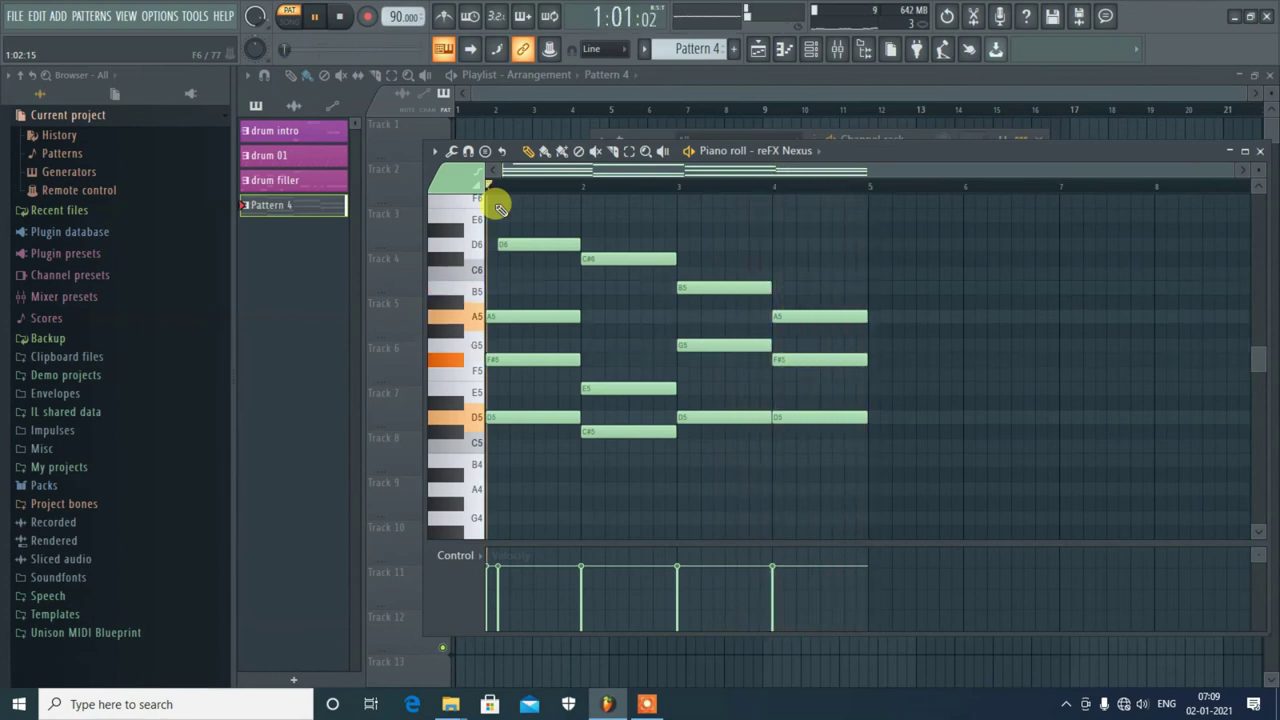
right_click(492, 245)
key(space)
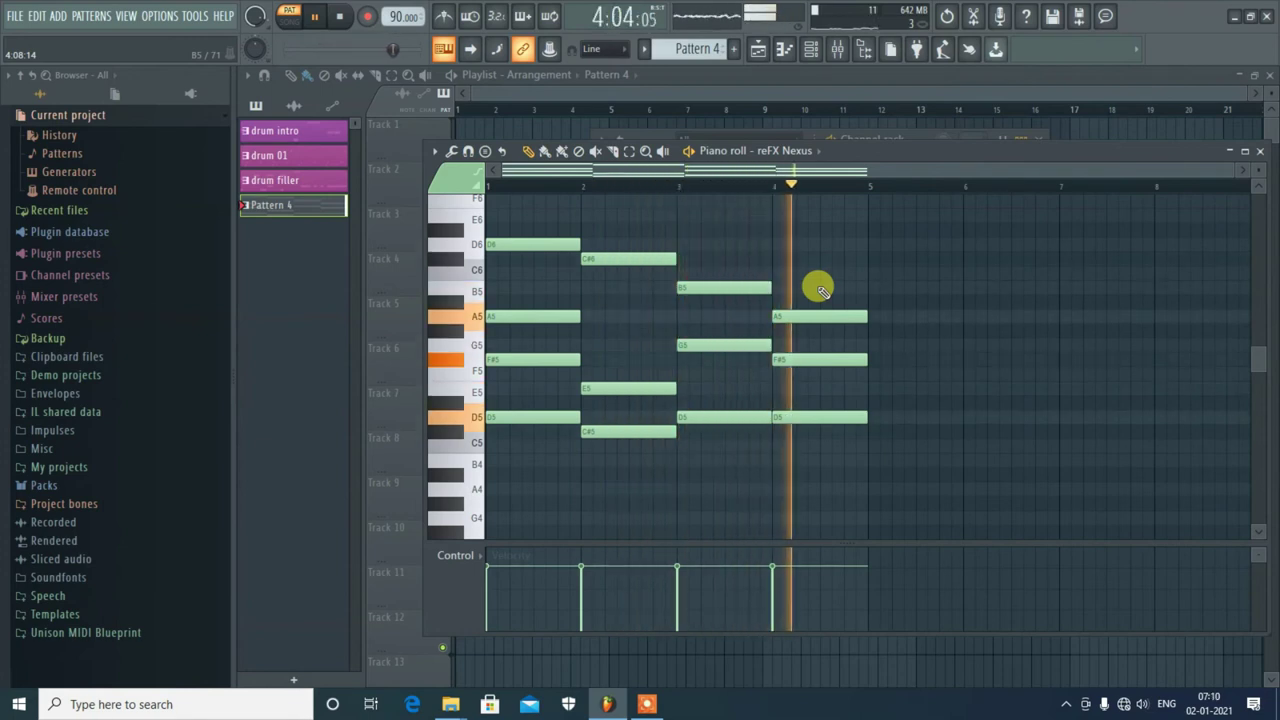
Step: Stop playback, close the piano roll, and rename Pattern 4 as "piano chord" with a green colour
key(space)
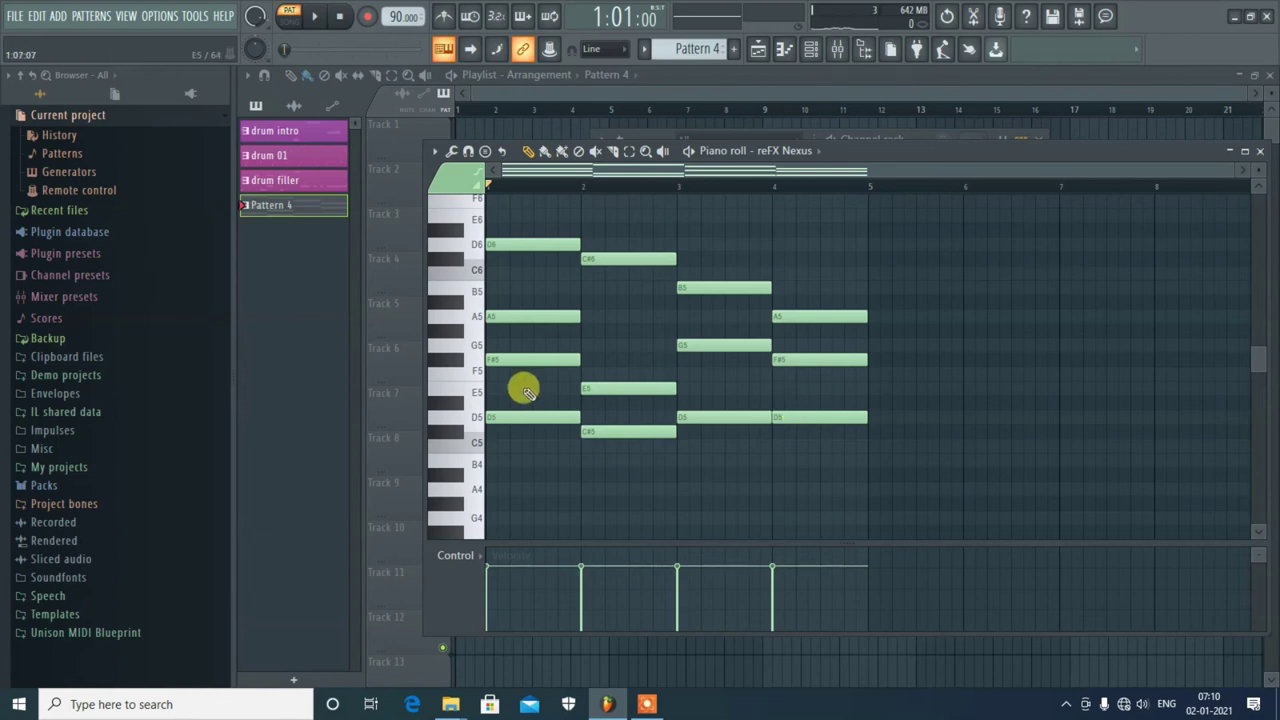
click(1262, 152)
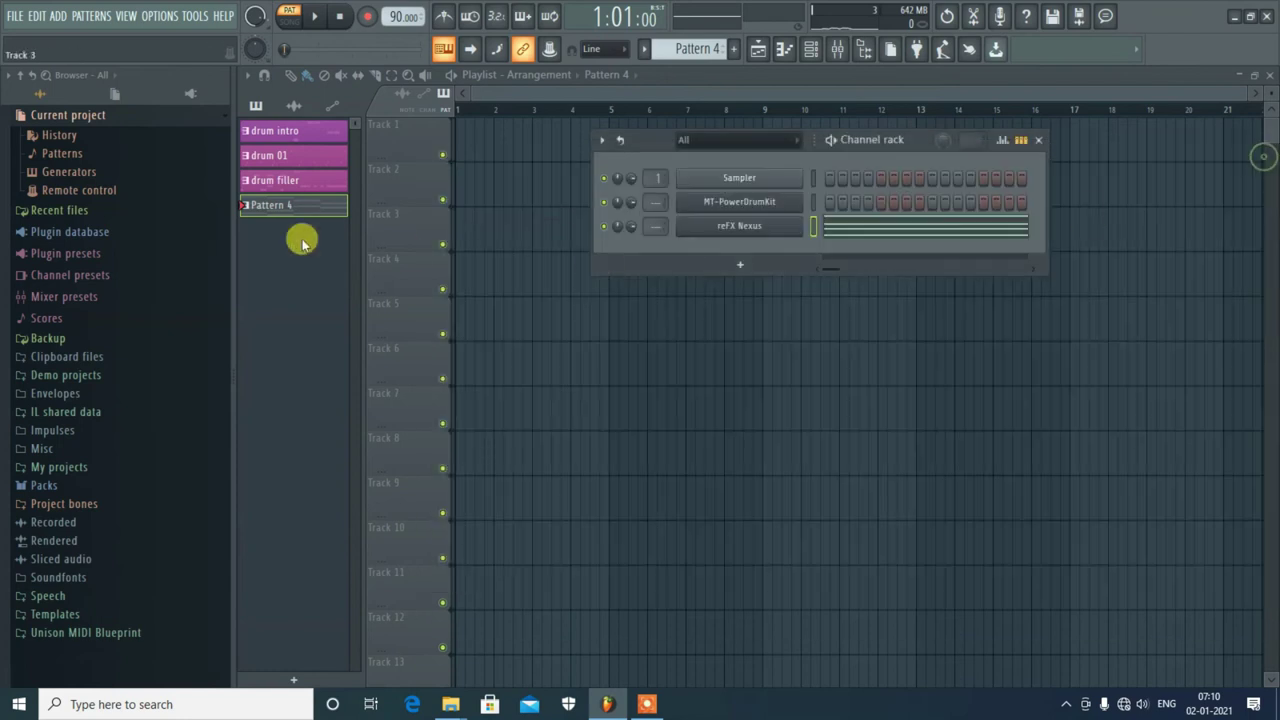
right_click(322, 205)
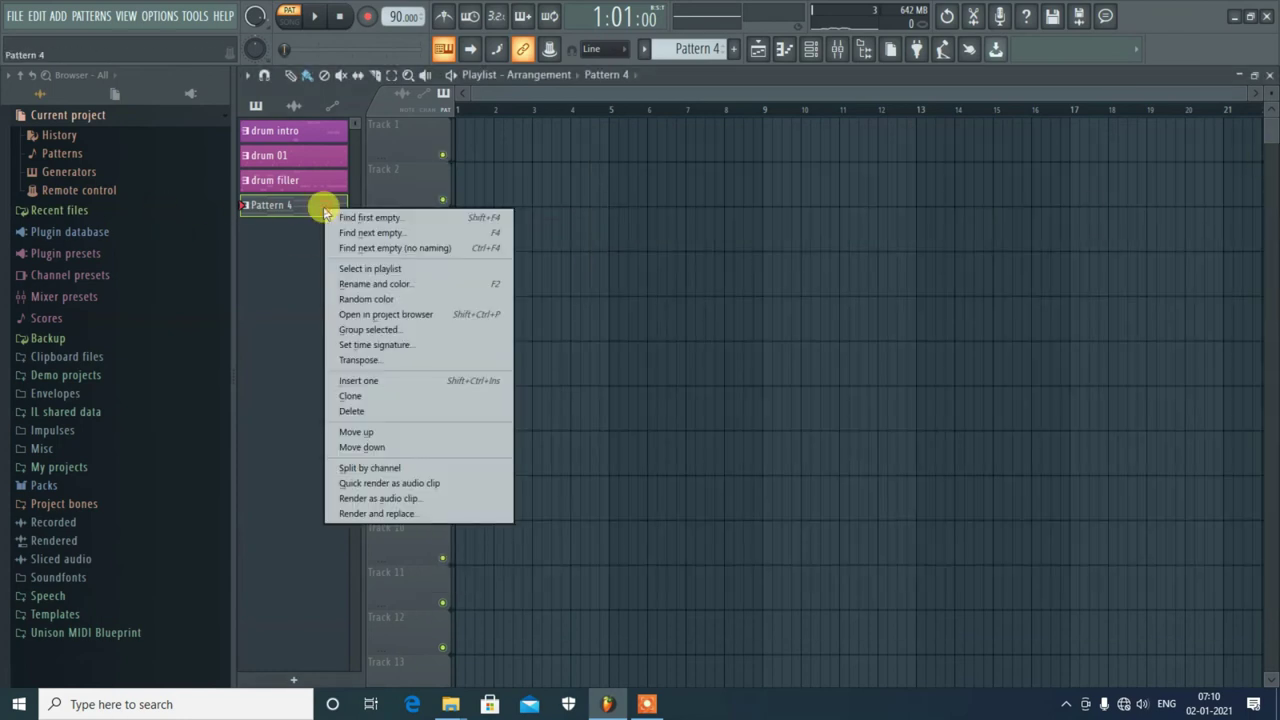
click(362, 284)
click(350, 273)
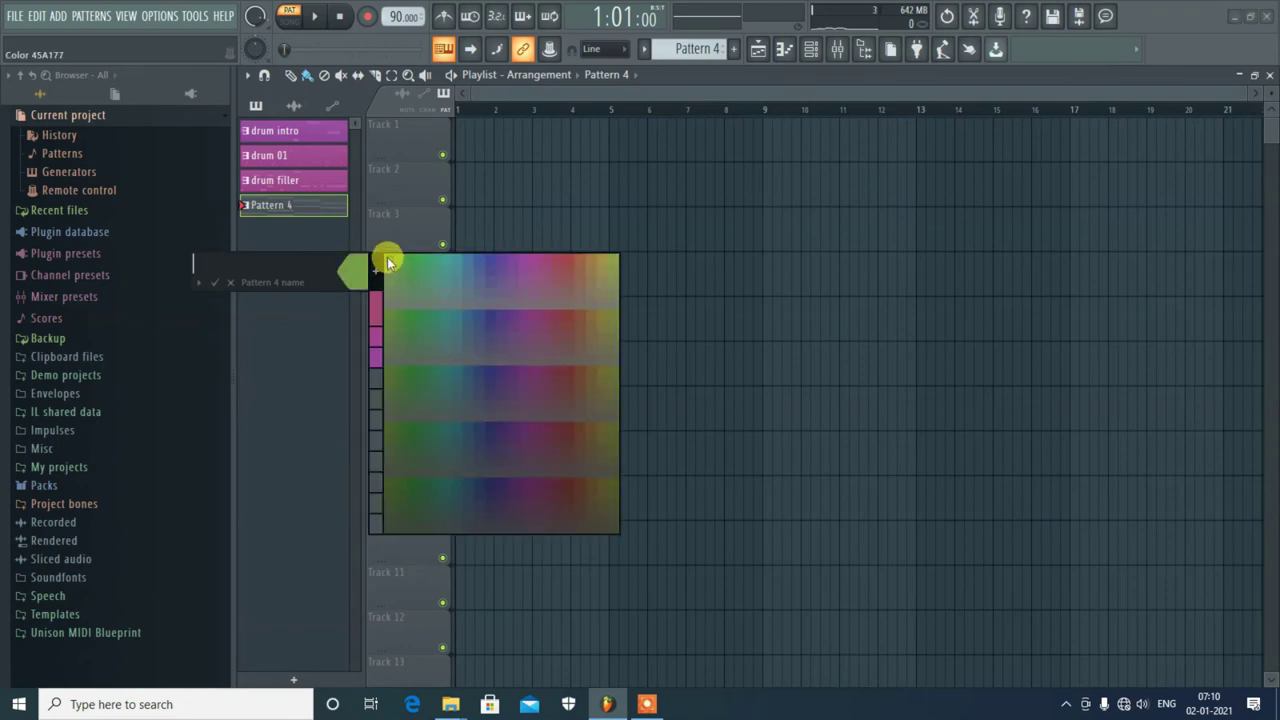
click(387, 260)
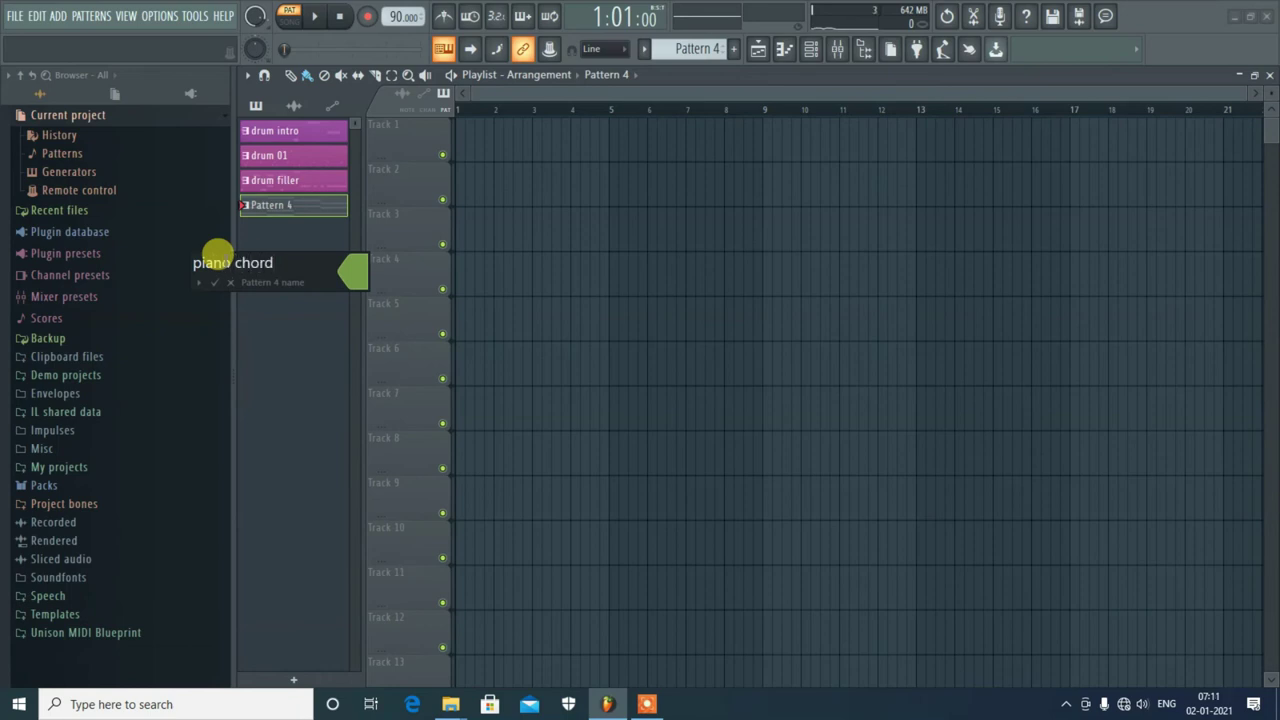
key(Return)
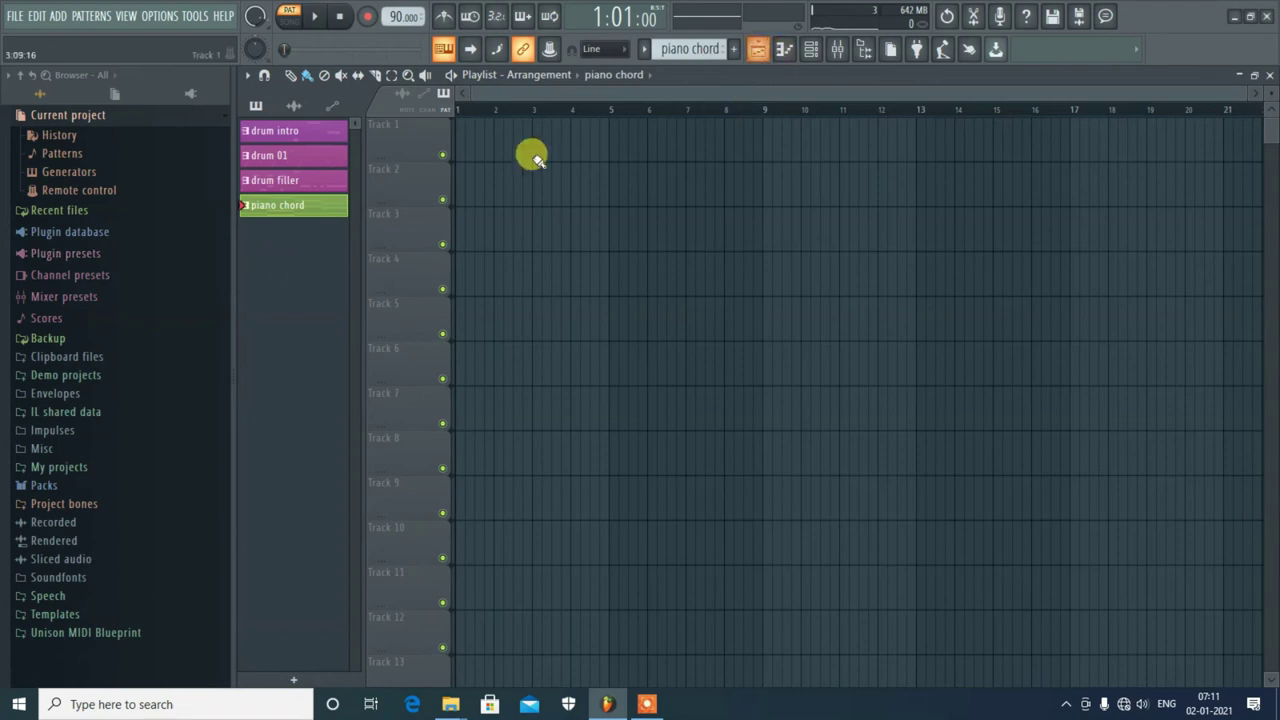
Step: Reopen the reFX Nexus piano roll and add a new empty pattern below piano chord
click(812, 50)
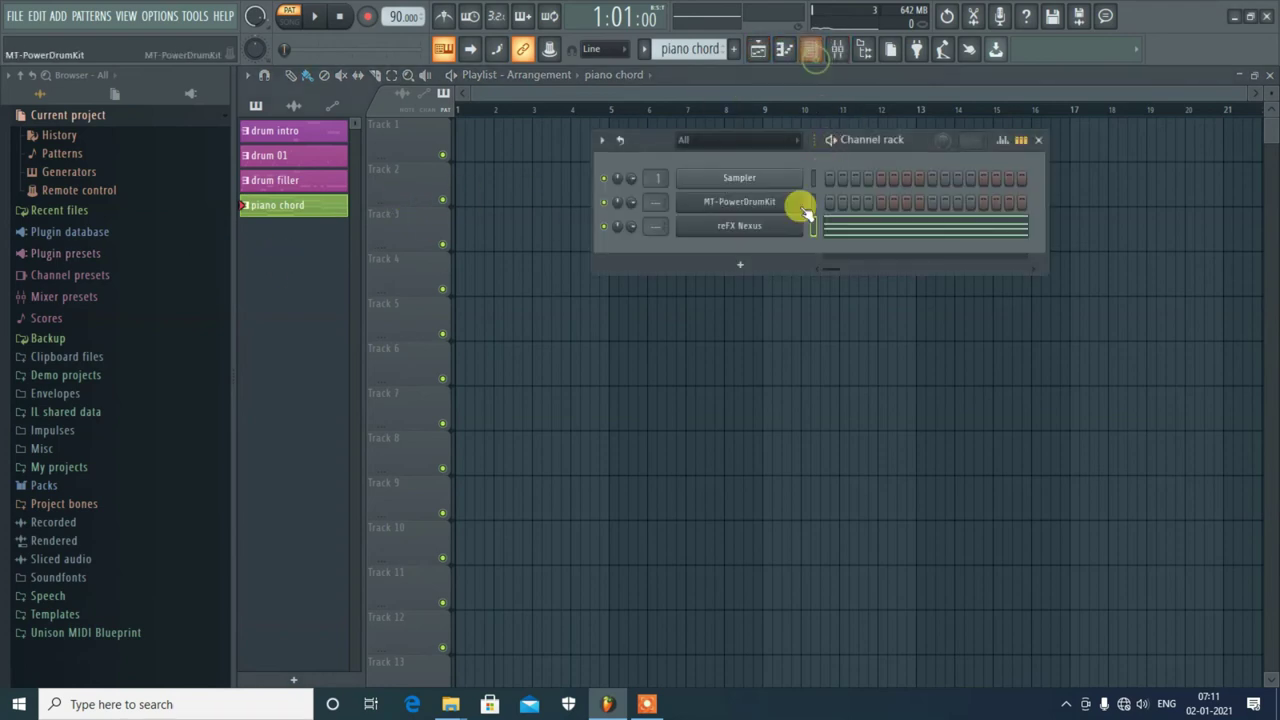
right_click(748, 226)
click(830, 228)
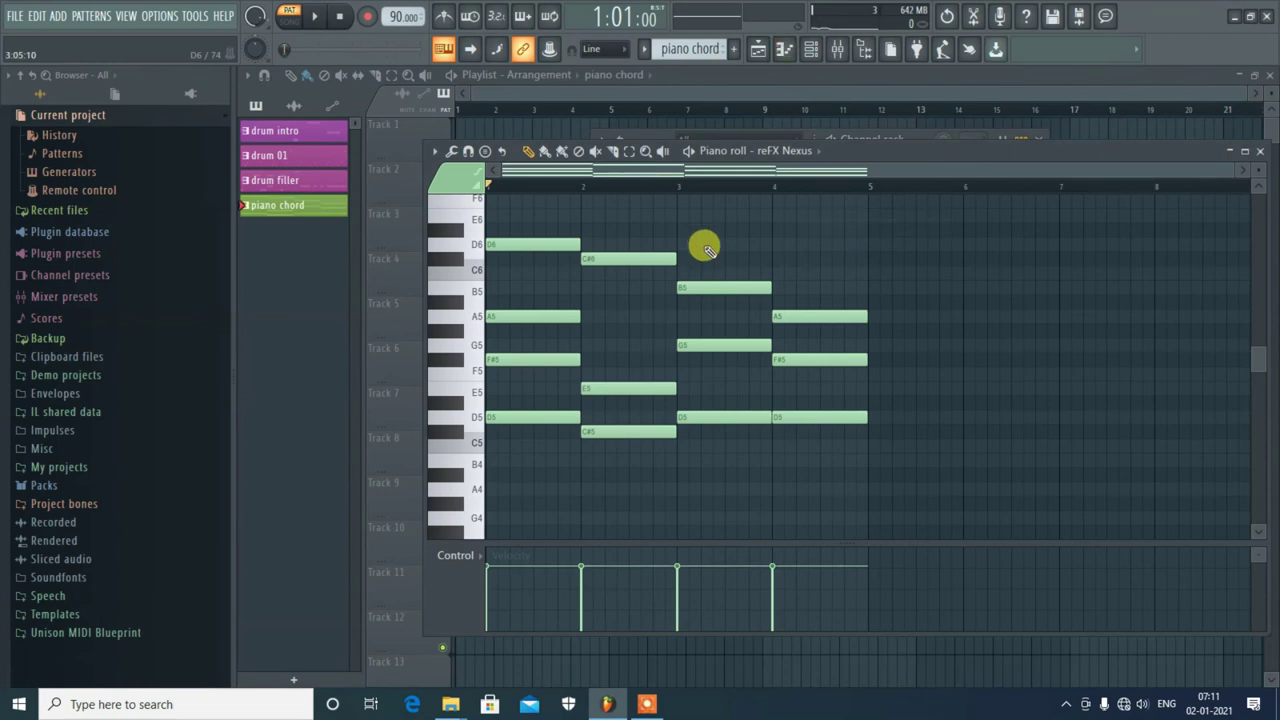
scroll(695, 47, up, 1)
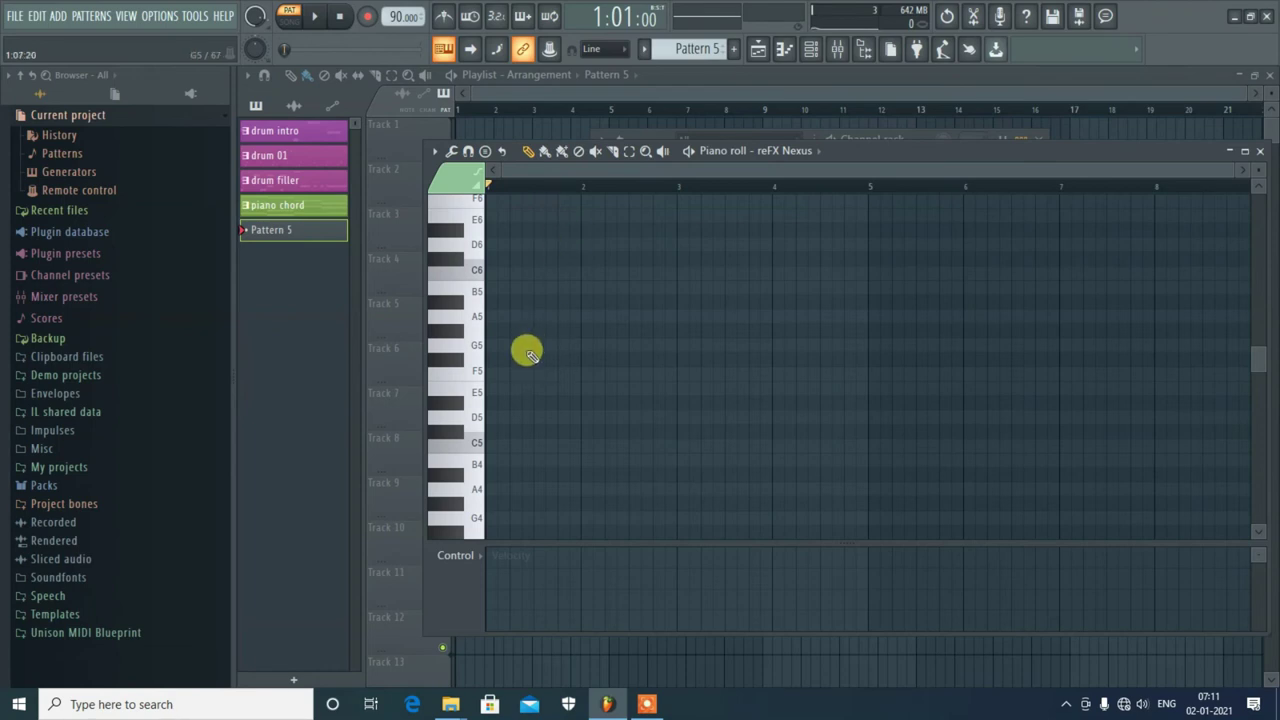
Step: Draw a short melody in bar 1 using two-step notes: two consecutive D5 notes from step 5, E5 at step 9 and F#5 at step 13
scroll(530, 370, down, 3)
scroll(531, 373, up, 2)
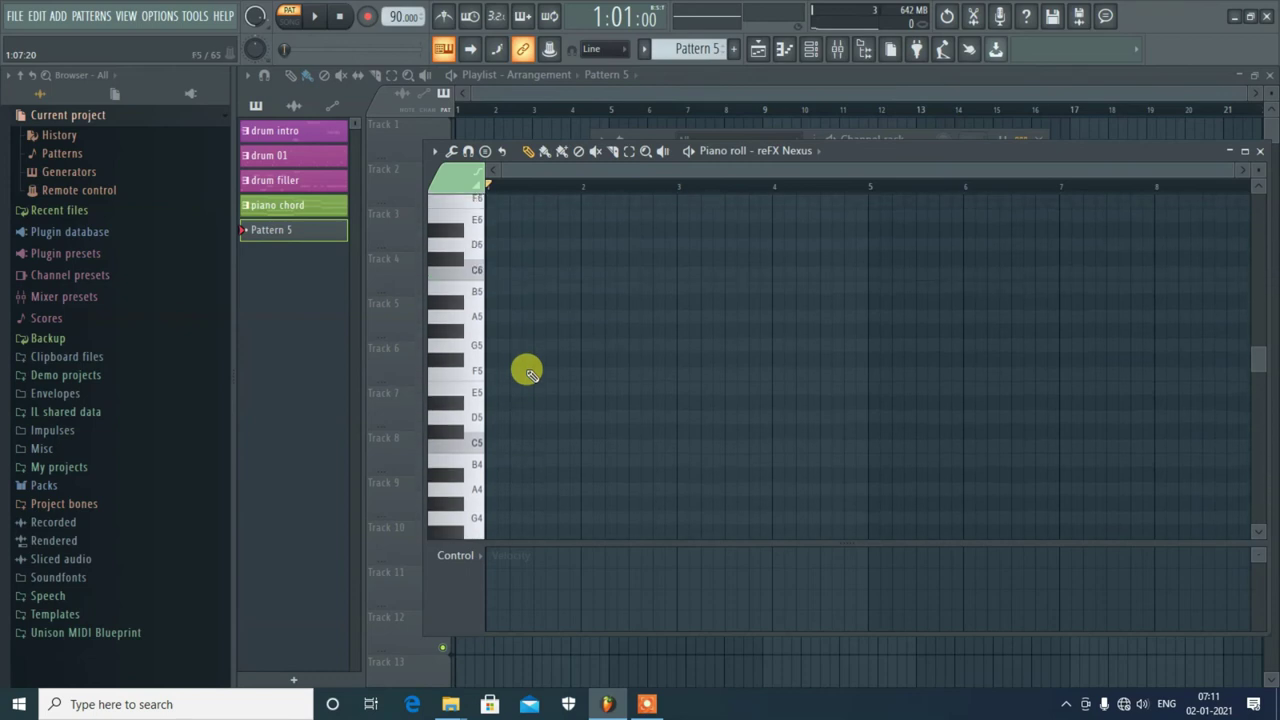
scroll(530, 370, up, 2)
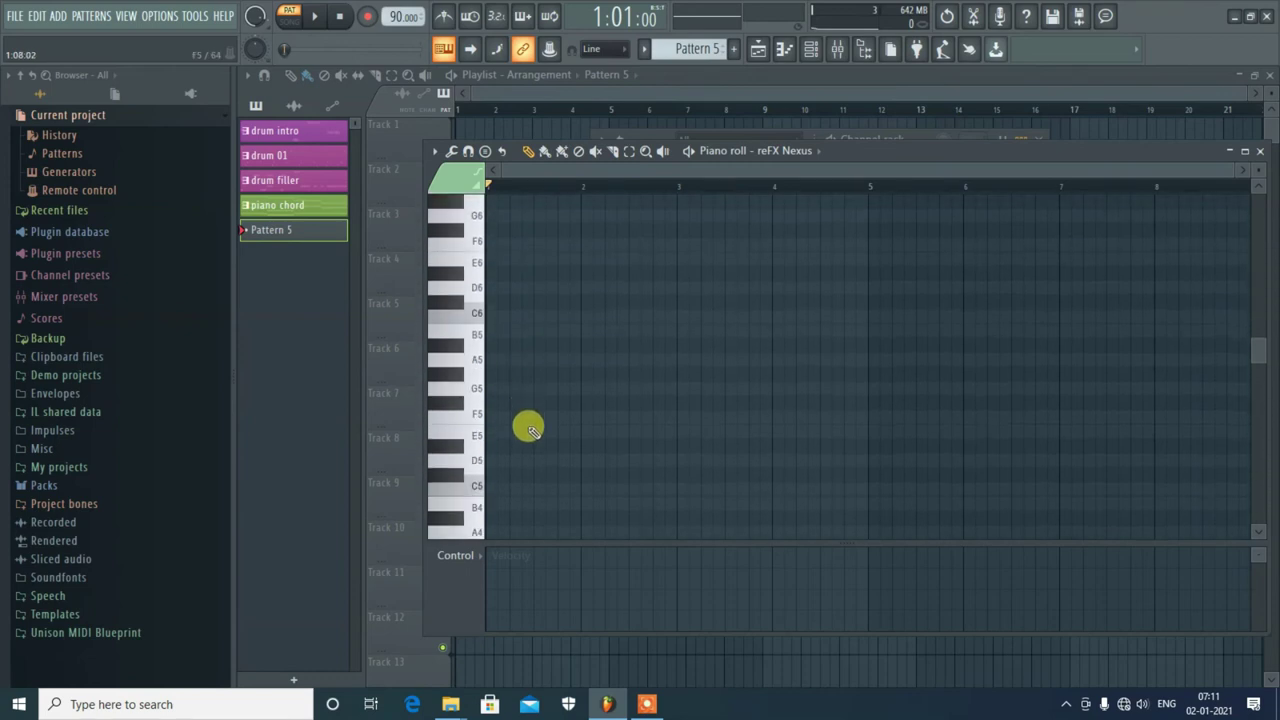
scroll(531, 430, down, 2)
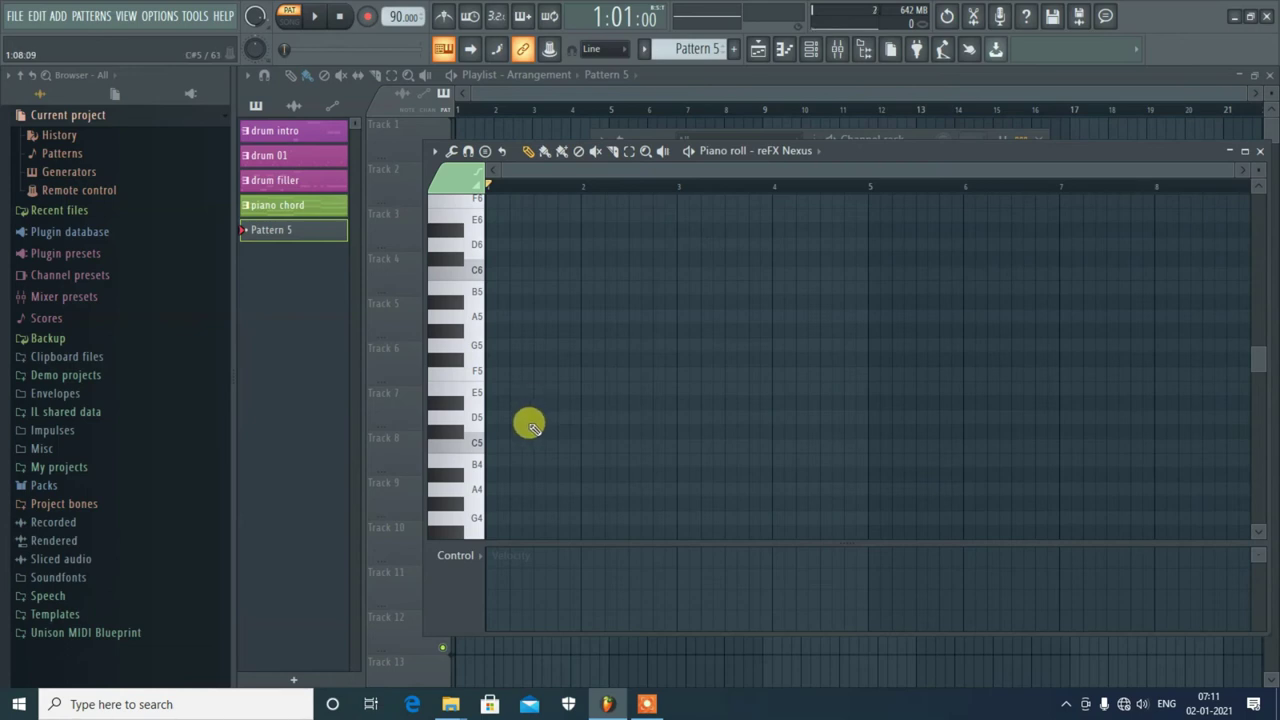
click(512, 418)
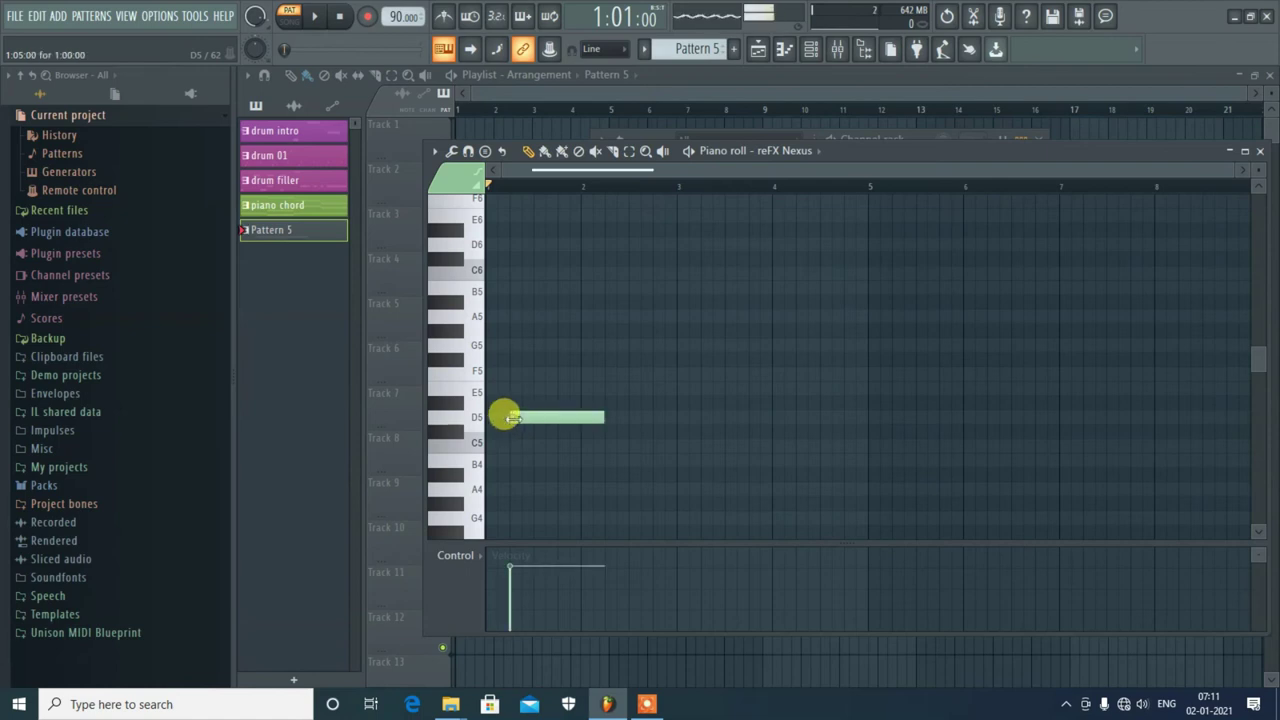
drag(601, 416, 520, 427)
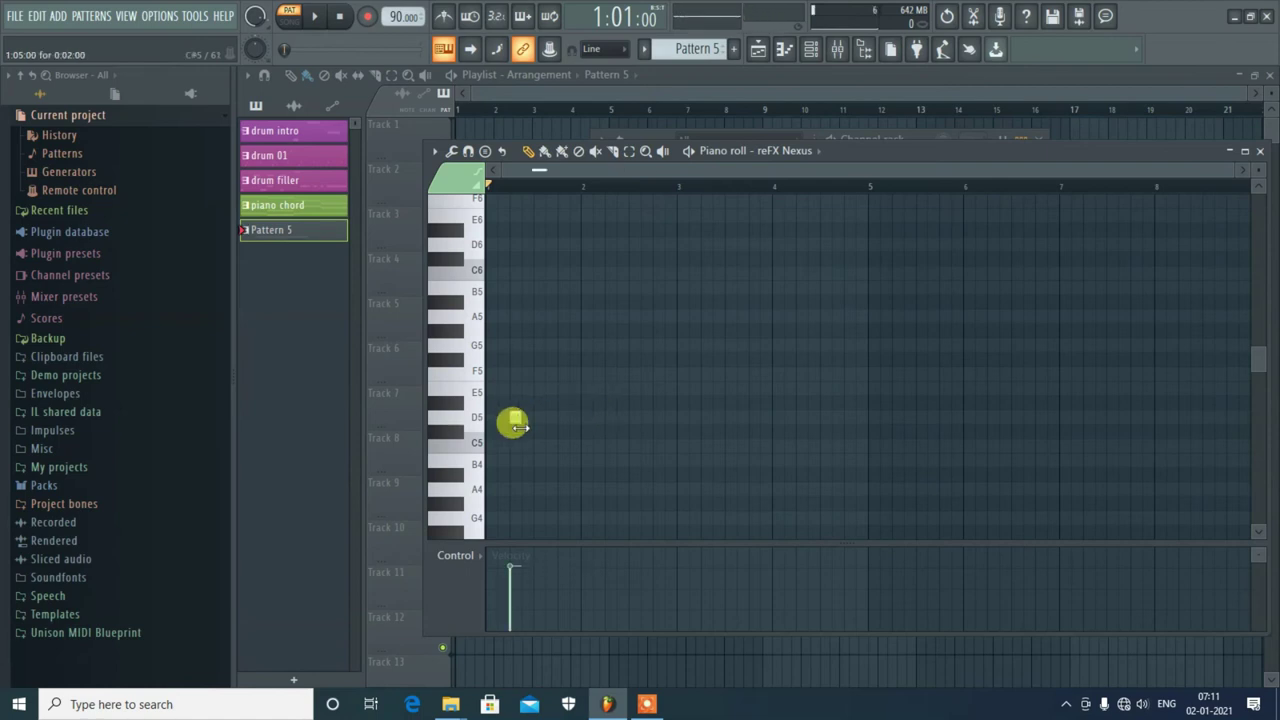
click(522, 417)
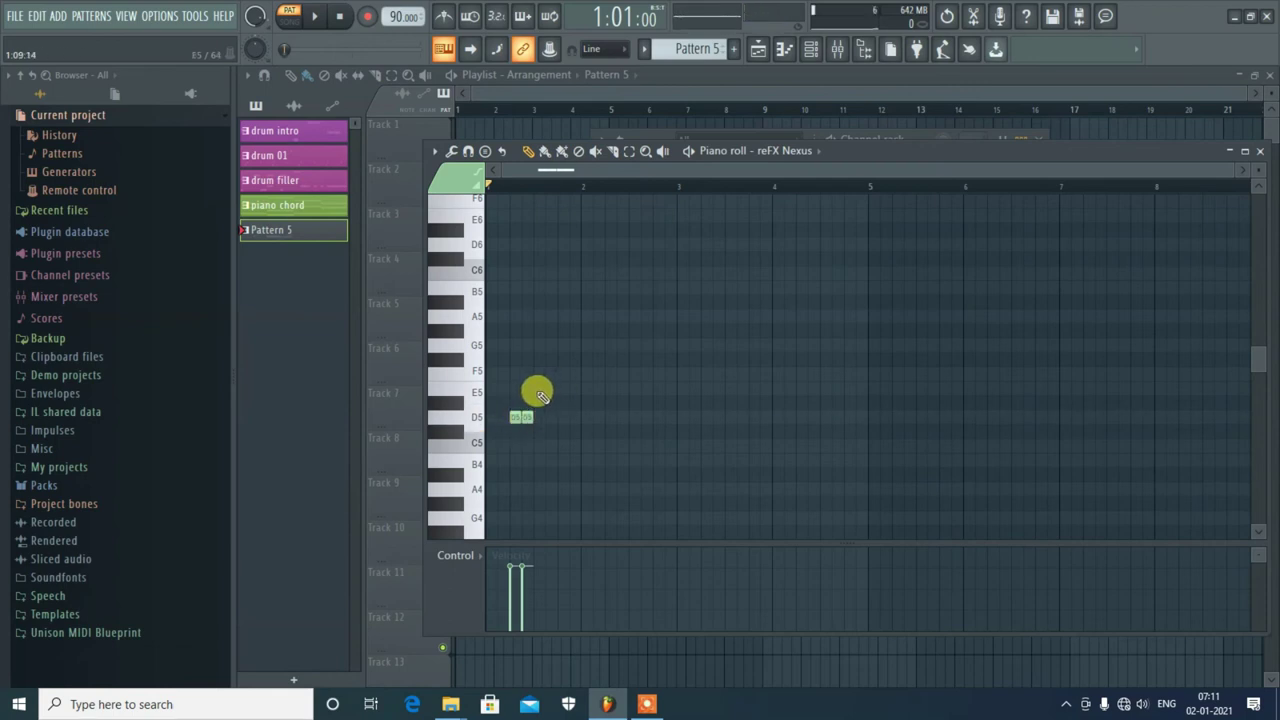
click(539, 388)
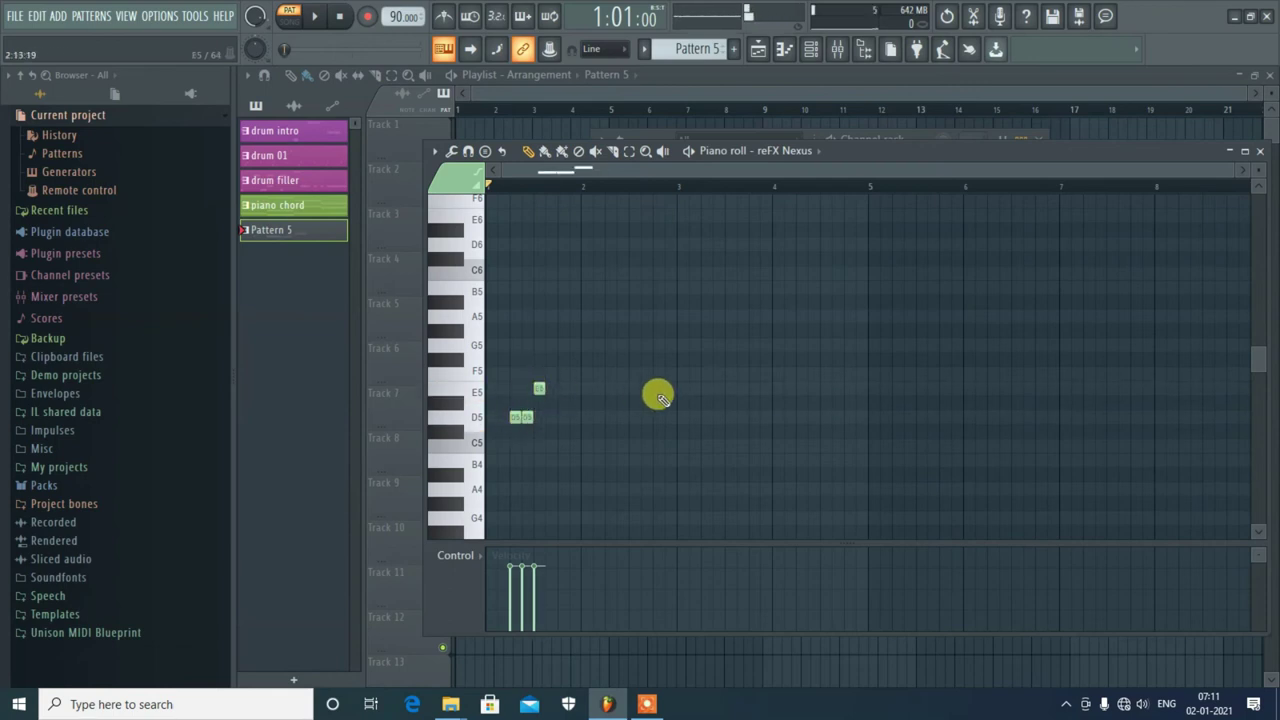
click(561, 359)
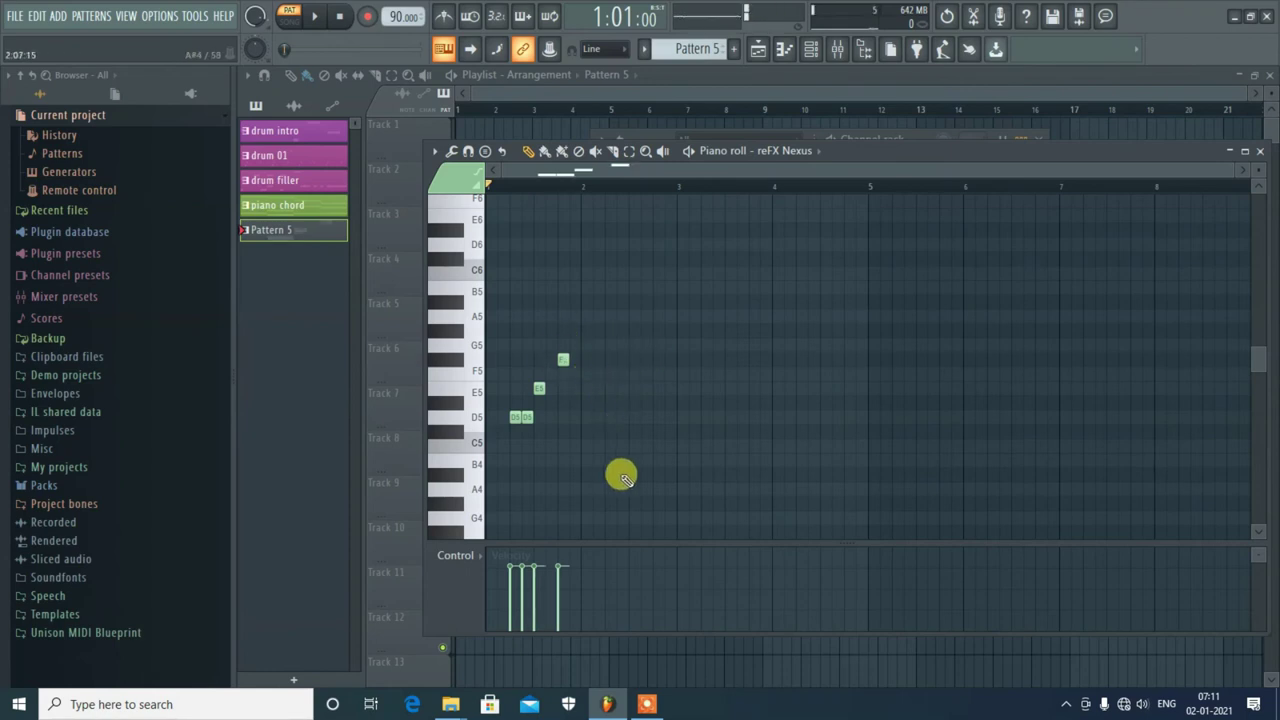
Step: Draw two-step notes from the start of bar 2: two consecutive C#5 notes, E5, and A5 with A4 at step 9
click(583, 429)
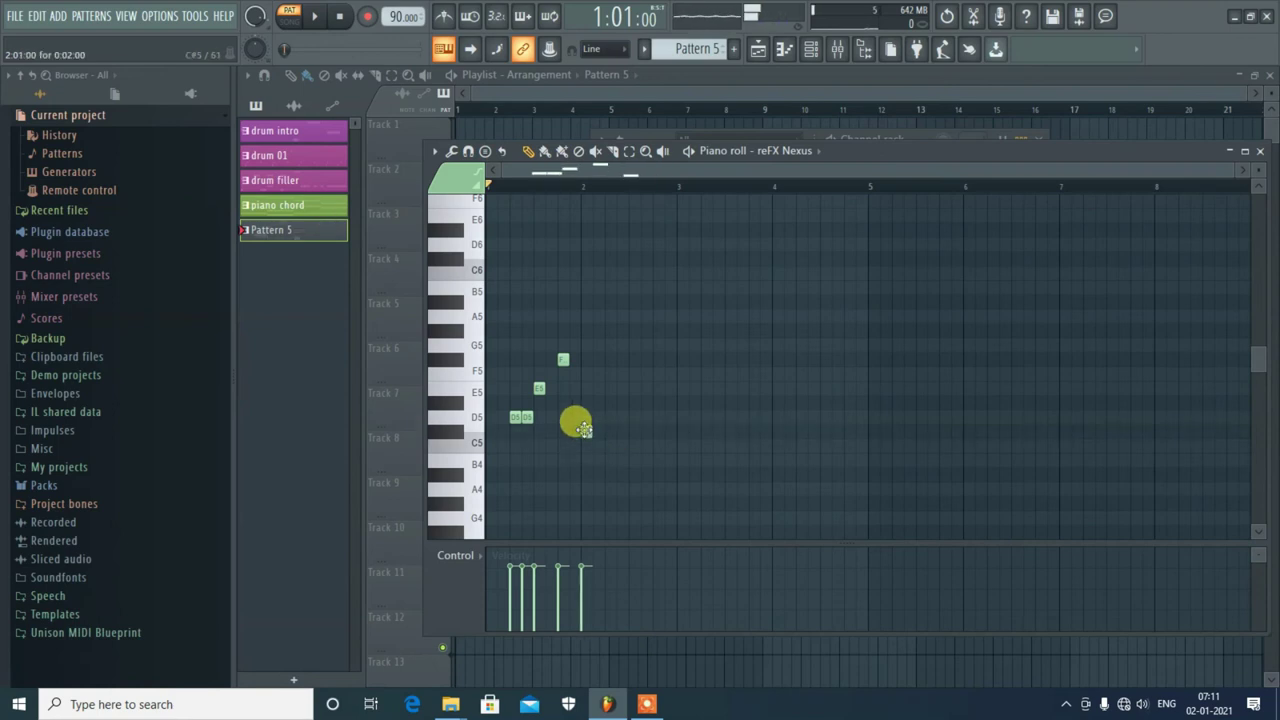
drag(587, 432, 592, 429)
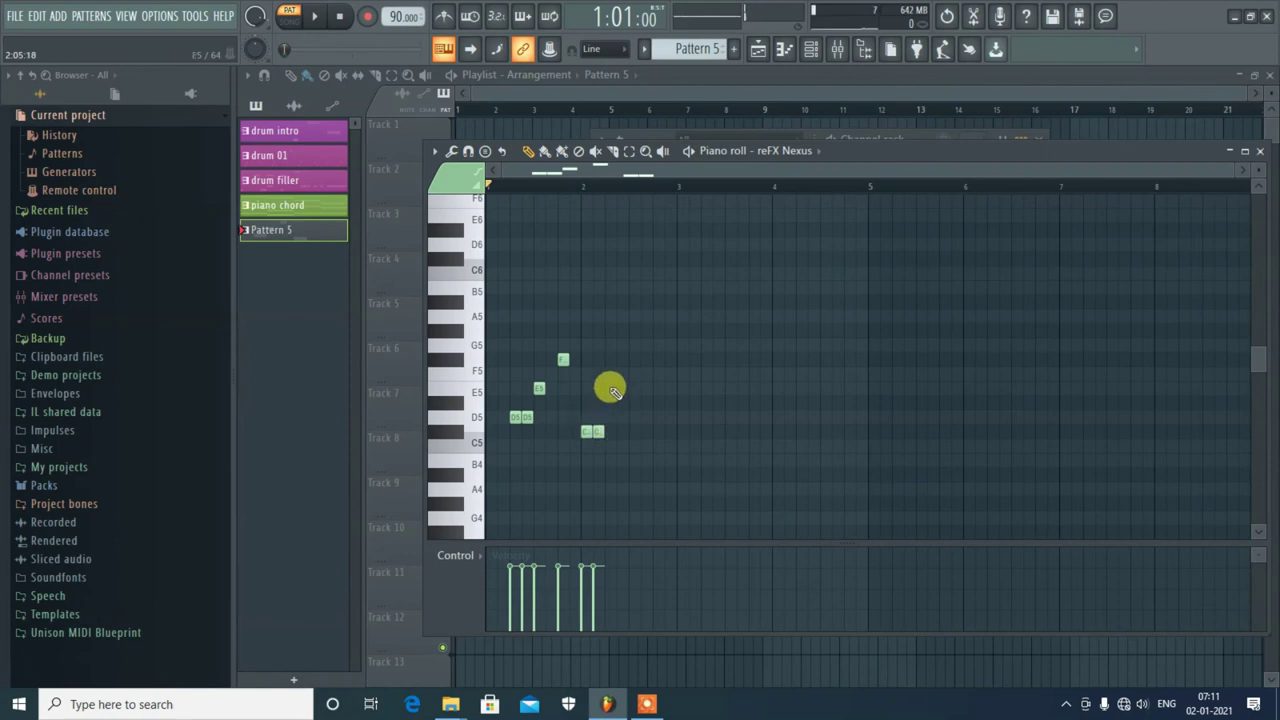
click(608, 387)
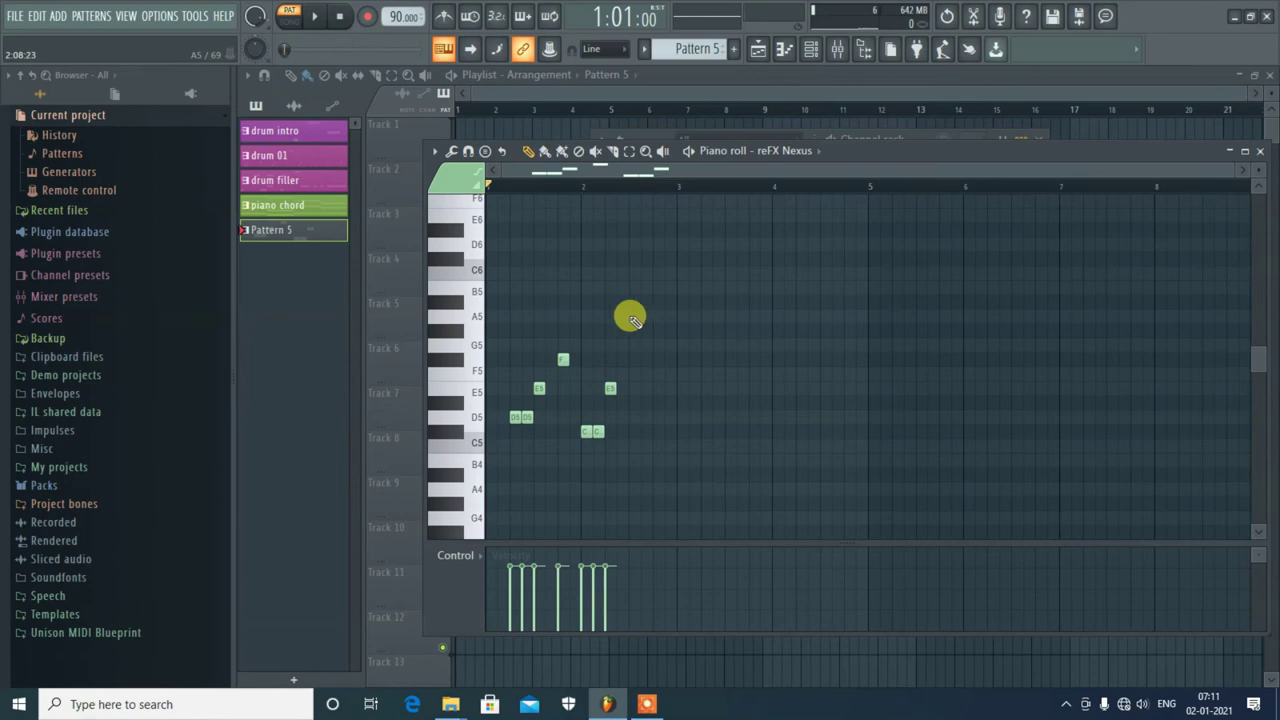
click(630, 315)
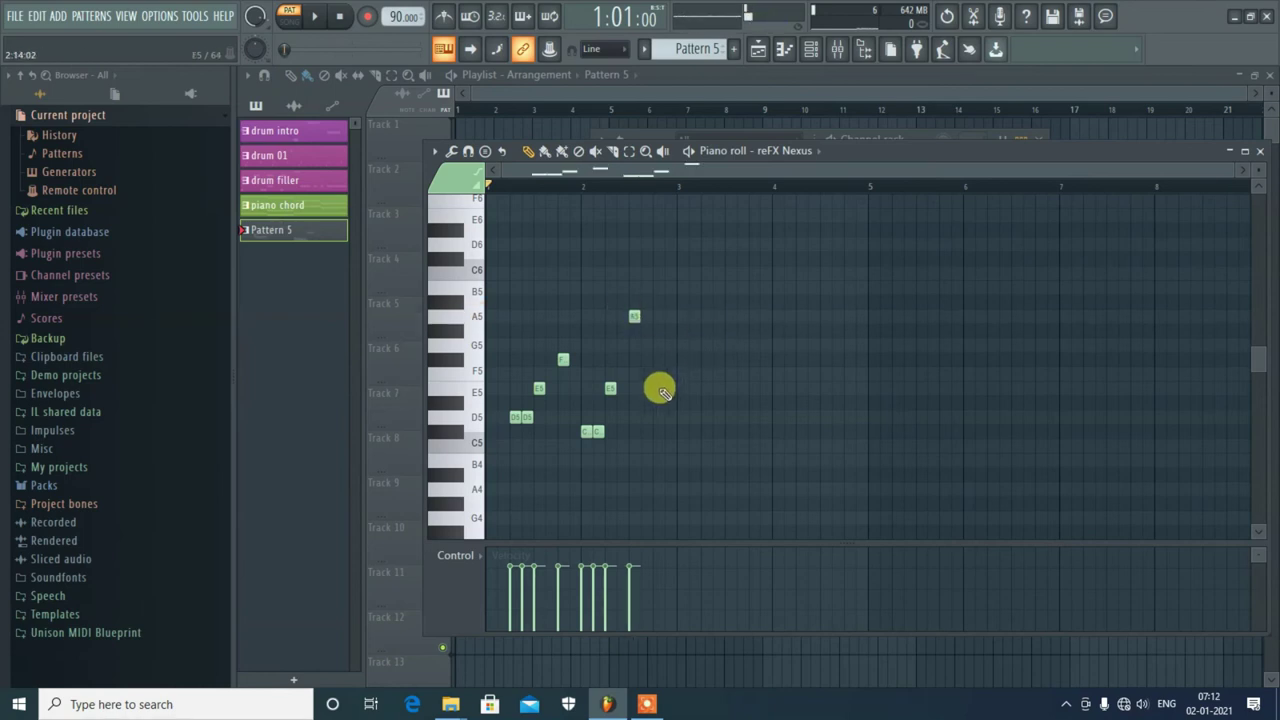
scroll(672, 519, down, 2)
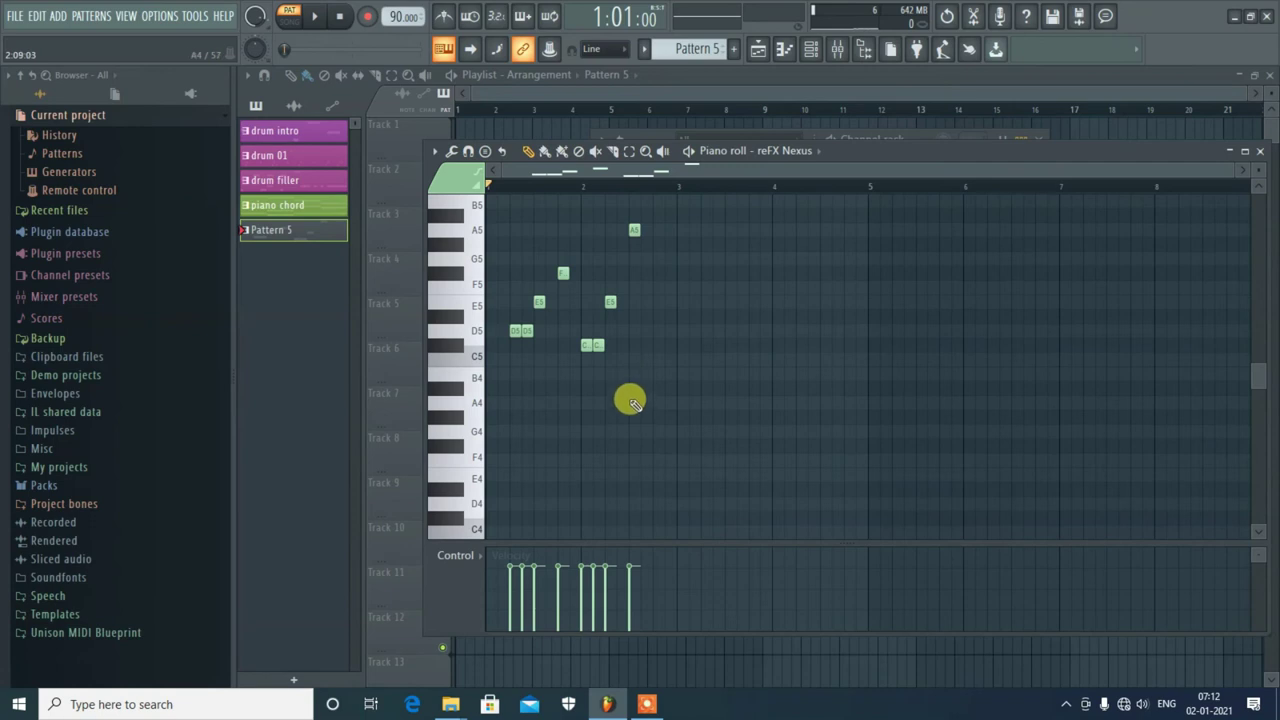
click(632, 401)
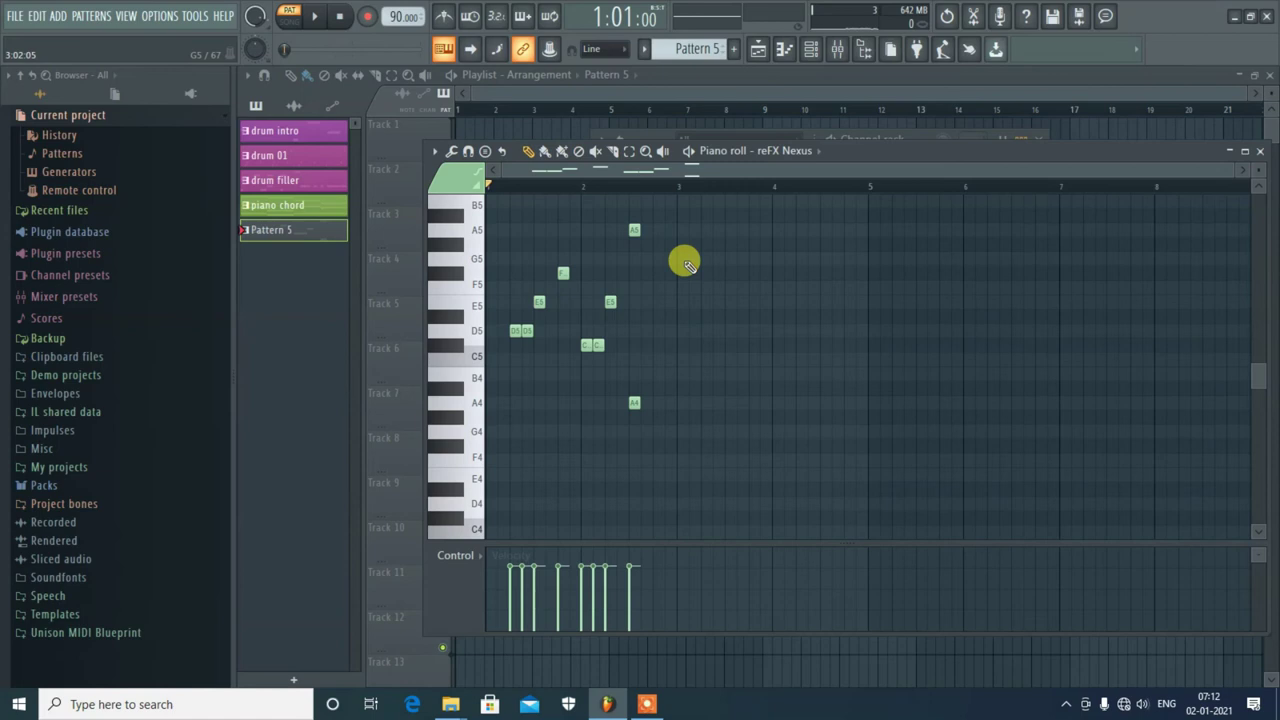
Step: Select all the bar 2 notes, move them one beat later, and clear the selection
drag(688, 210, 580, 466)
drag(585, 345, 612, 345)
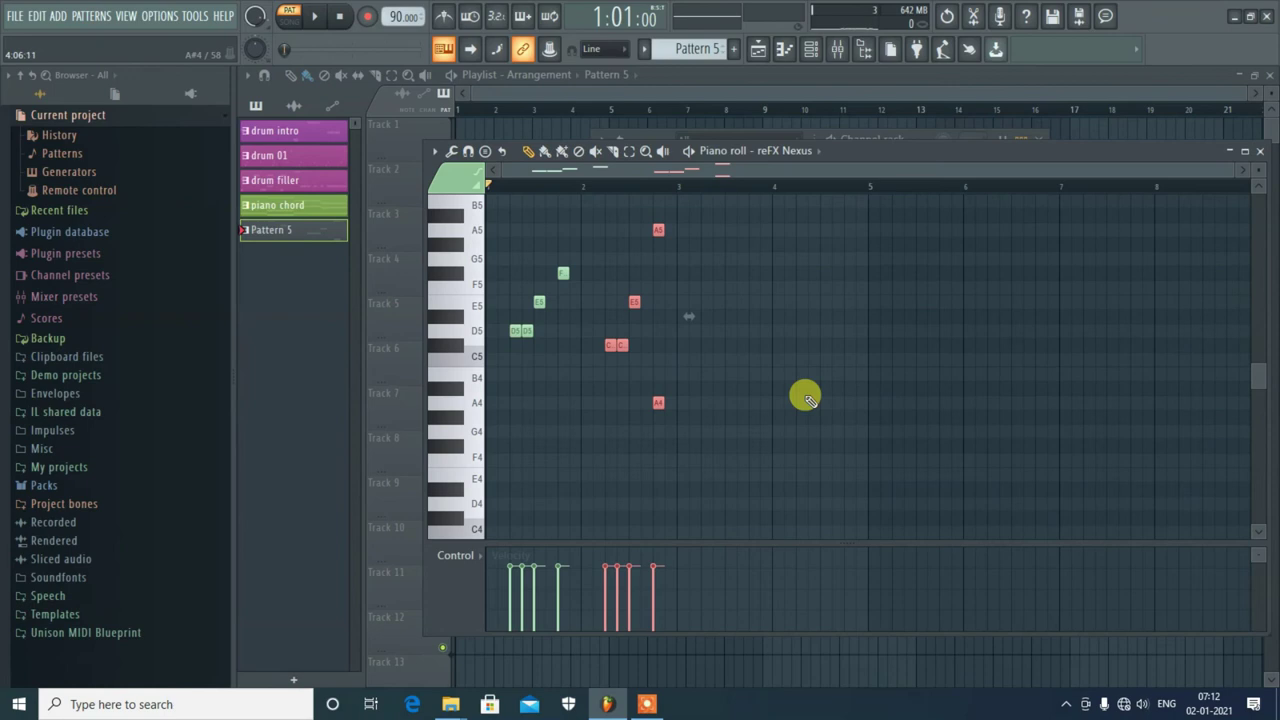
click(855, 390)
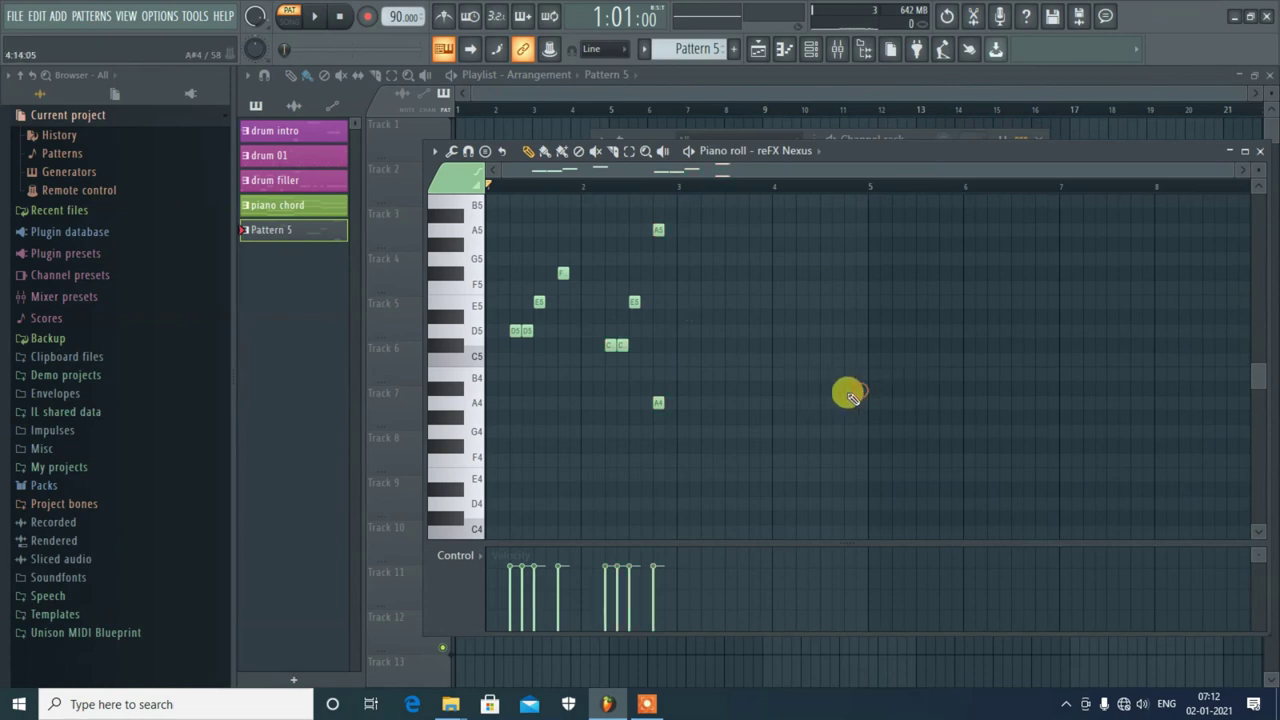
Step: Draw two-step notes in bar 3: two consecutive B4 notes from step 5, C#5 at step 9 and D5 at step 13
click(705, 372)
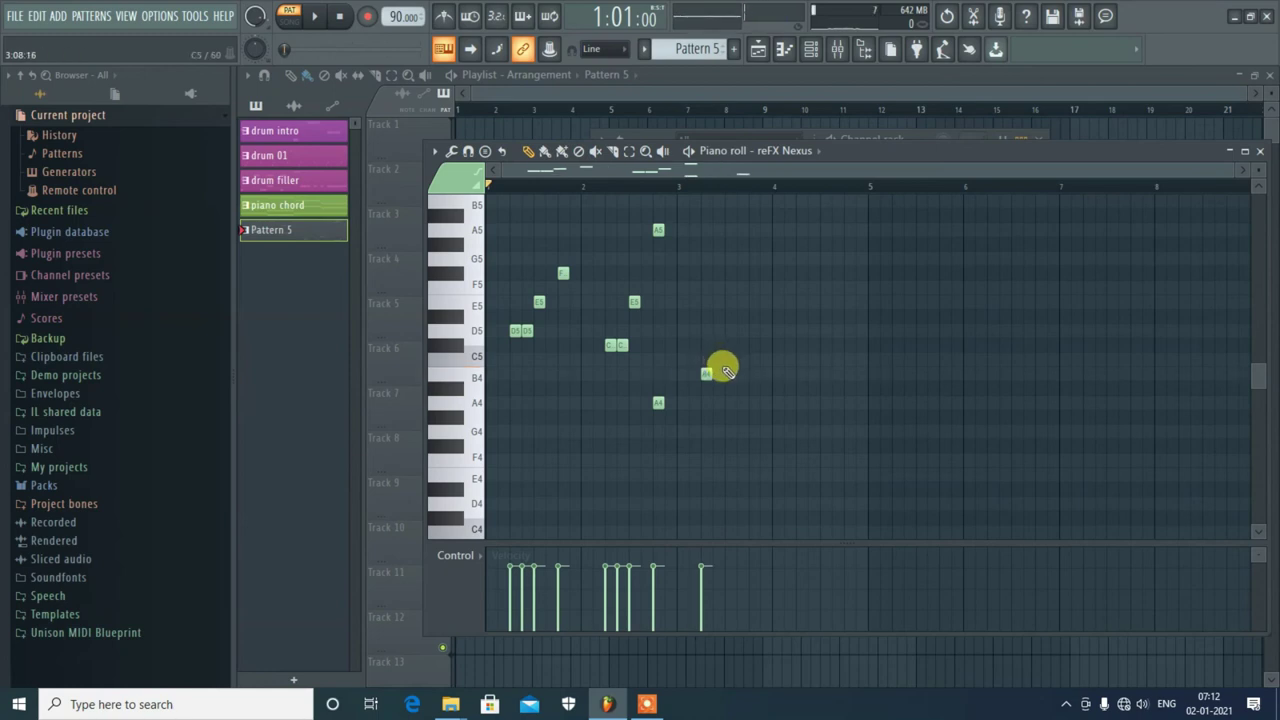
click(728, 373)
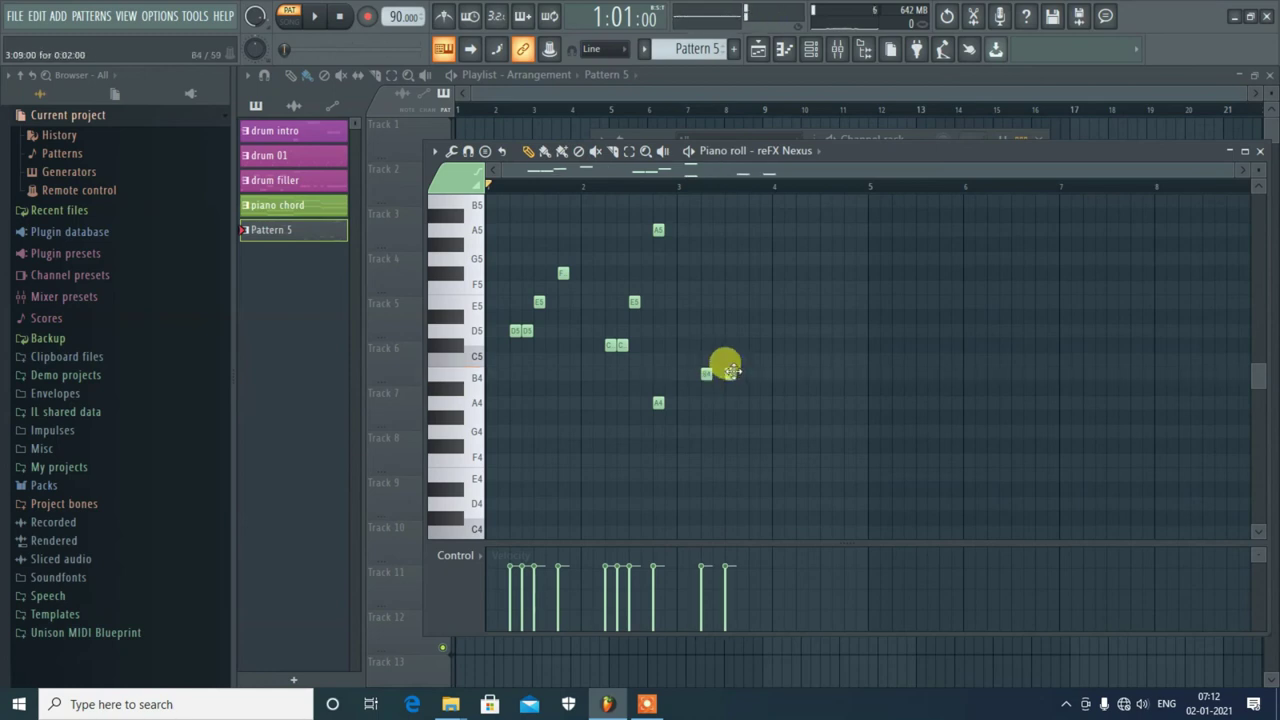
drag(730, 372, 717, 370)
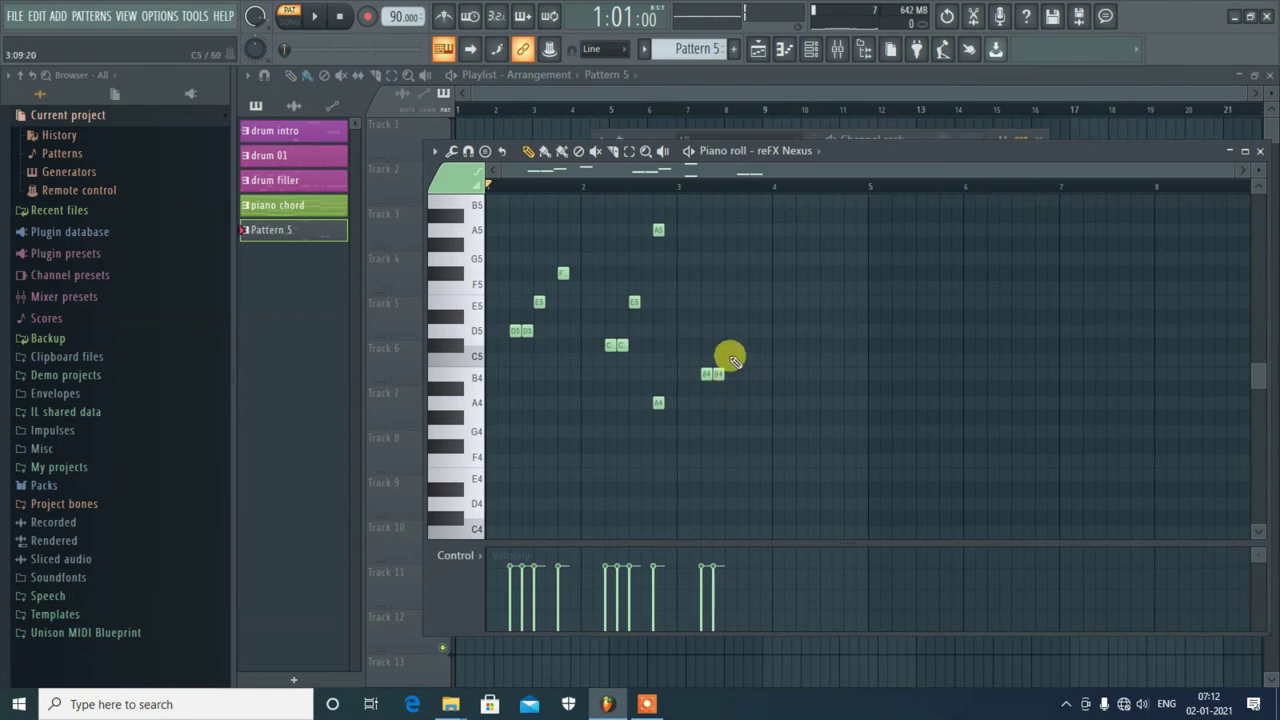
click(727, 344)
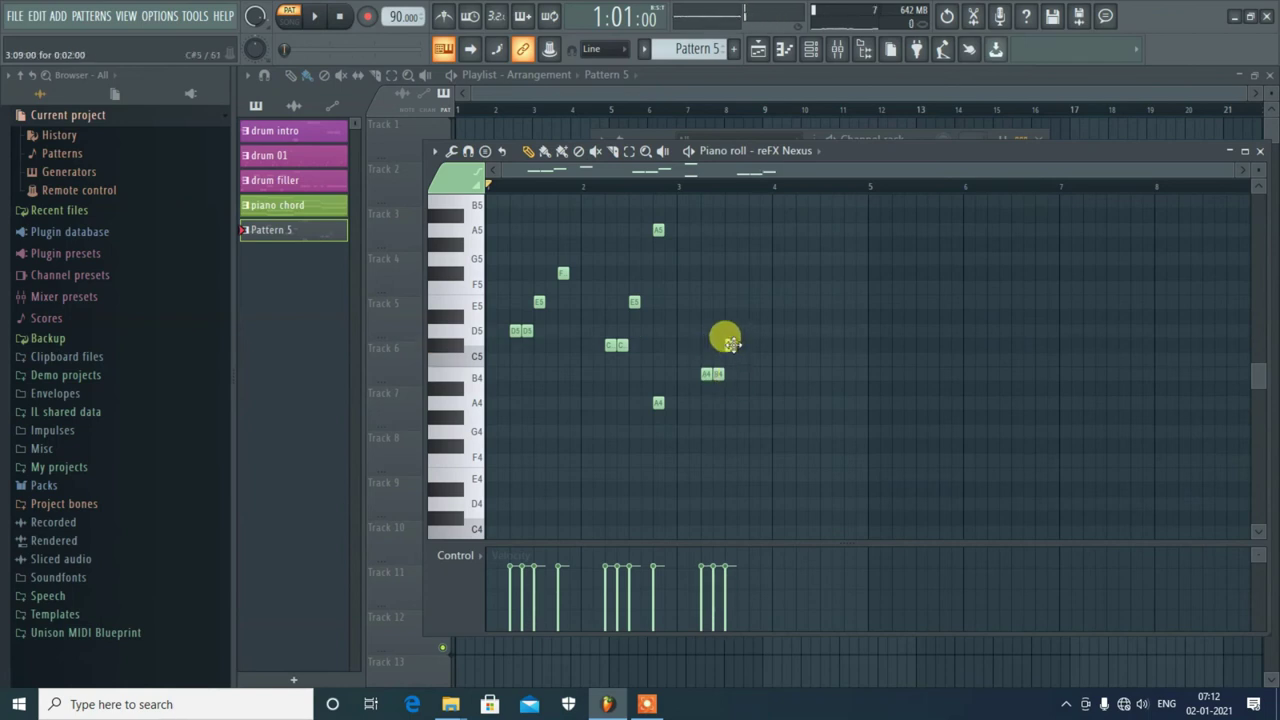
click(732, 344)
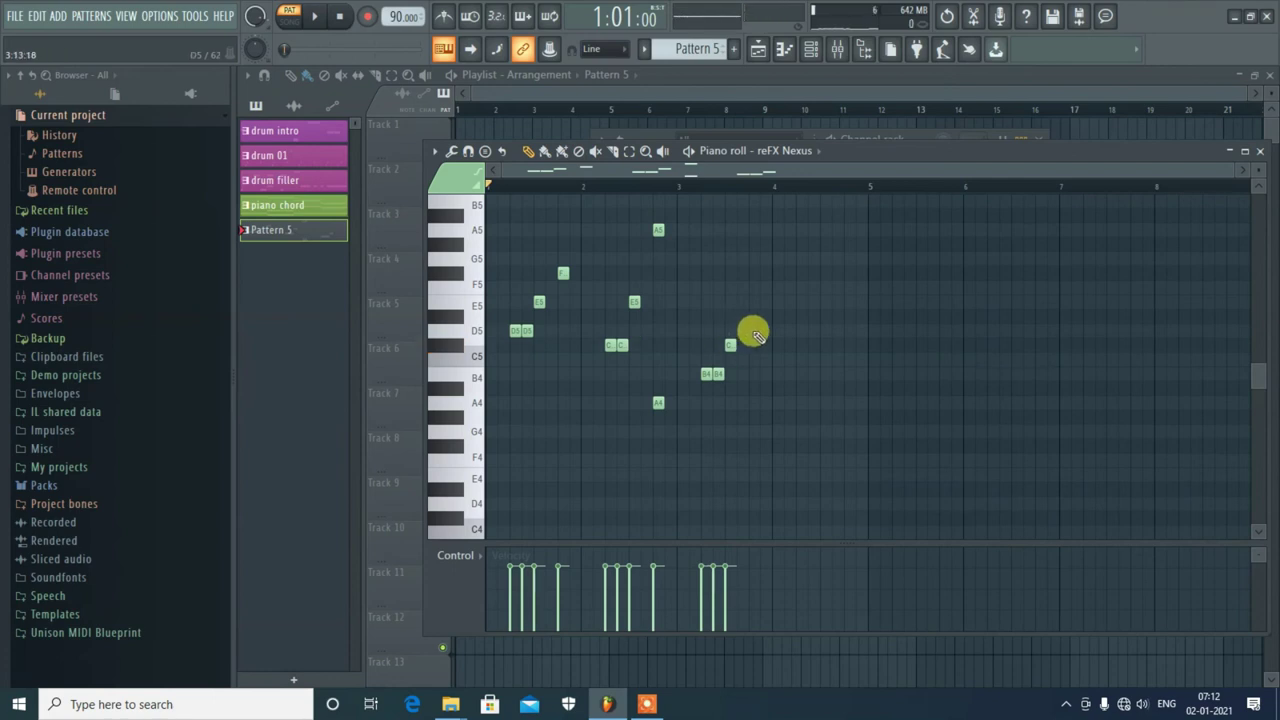
click(753, 331)
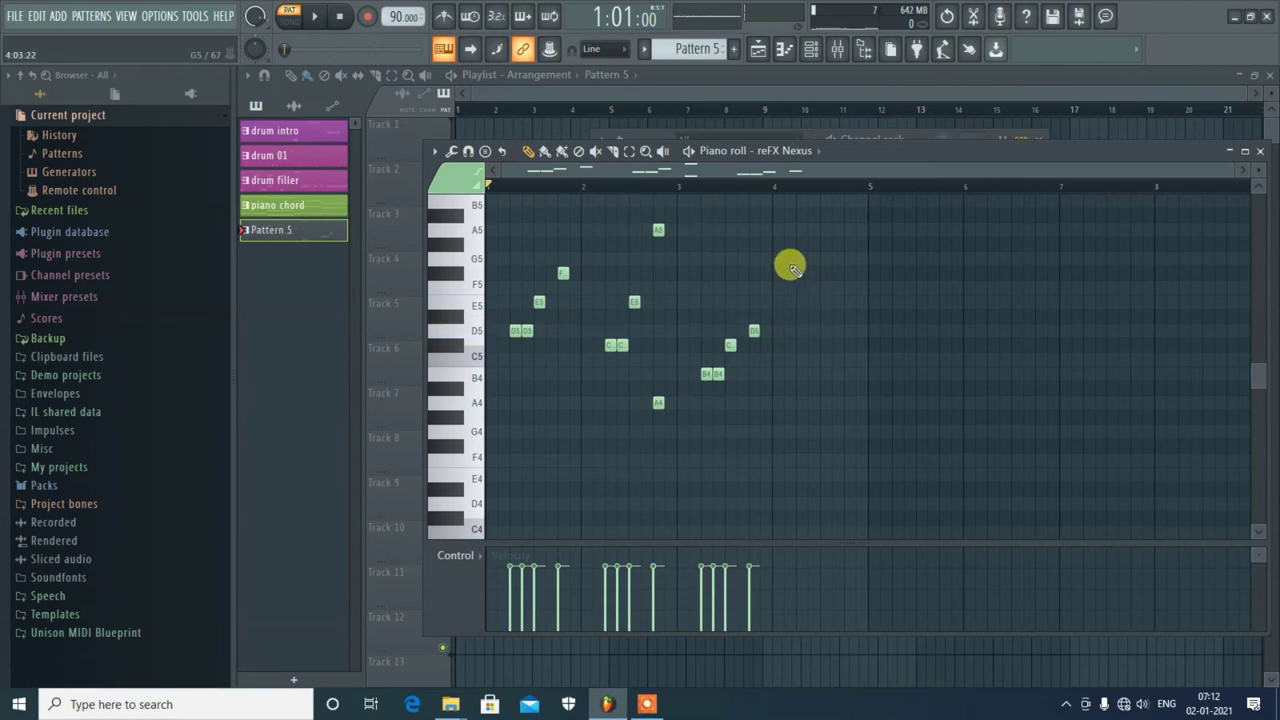
Step: Draw two-step notes in bar 4: F#5 at step 1, E5 at step 7 and D5 at step 9
click(775, 273)
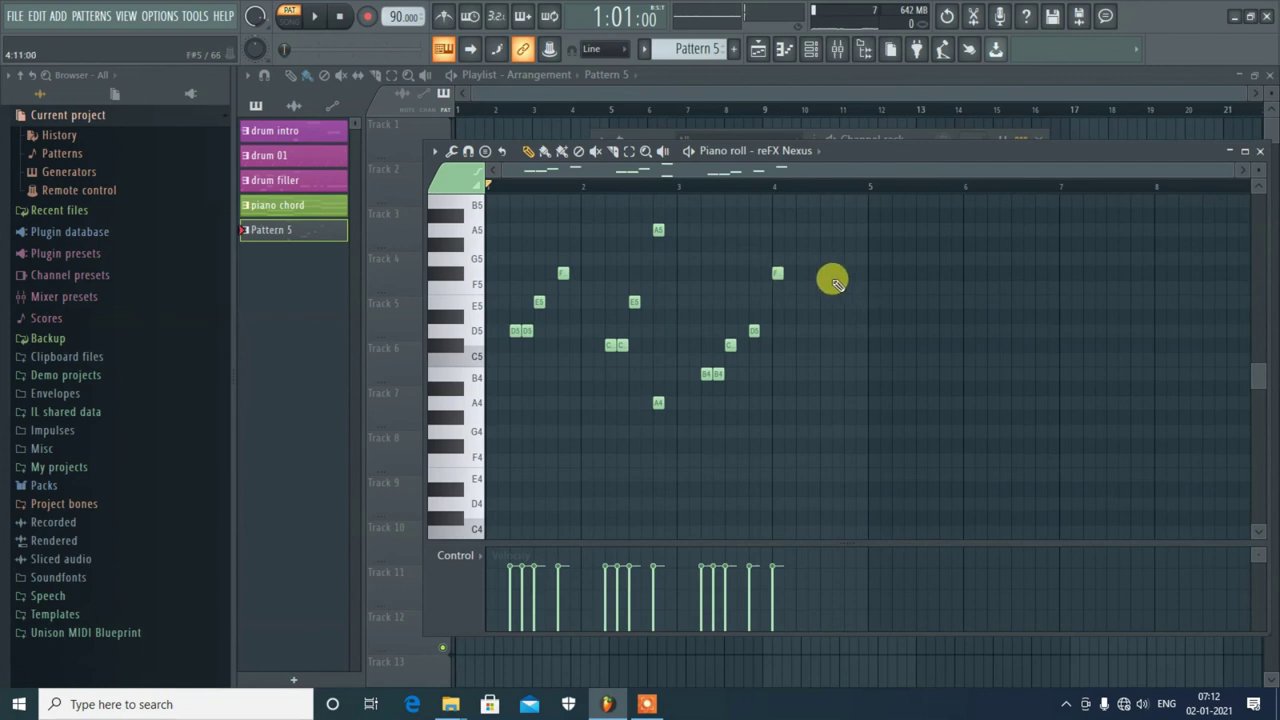
click(798, 301)
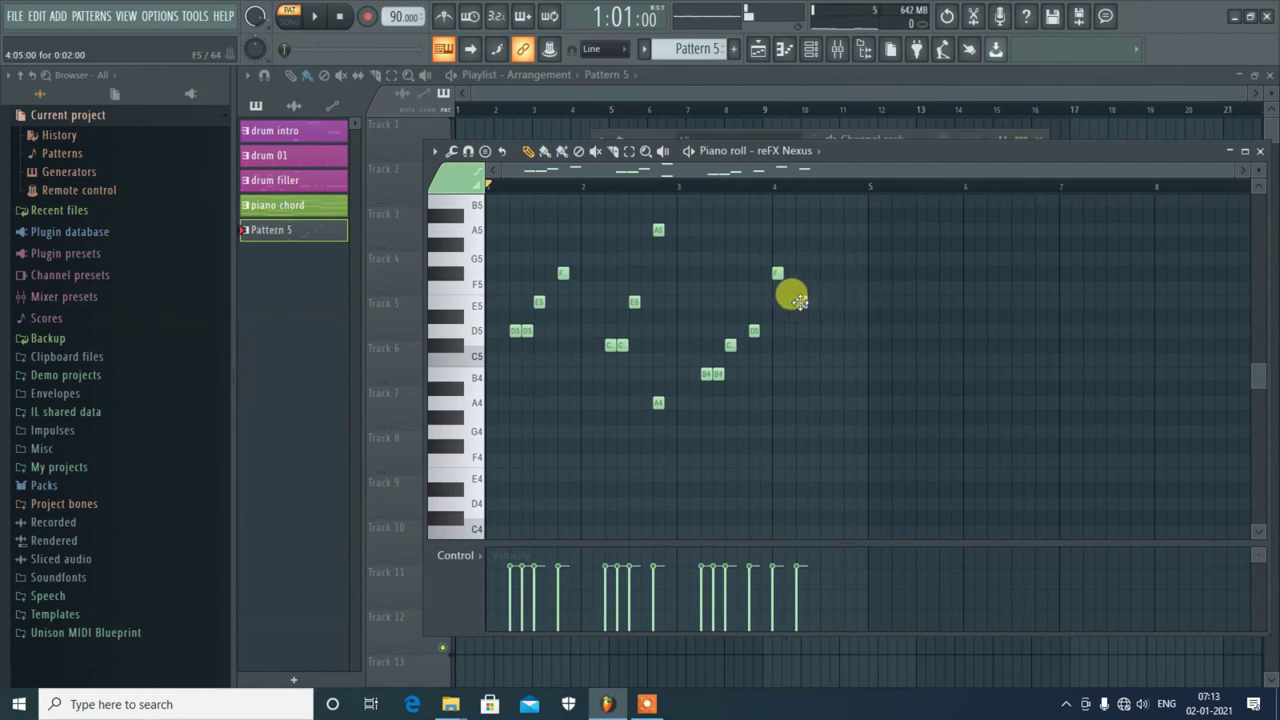
drag(800, 298, 810, 290)
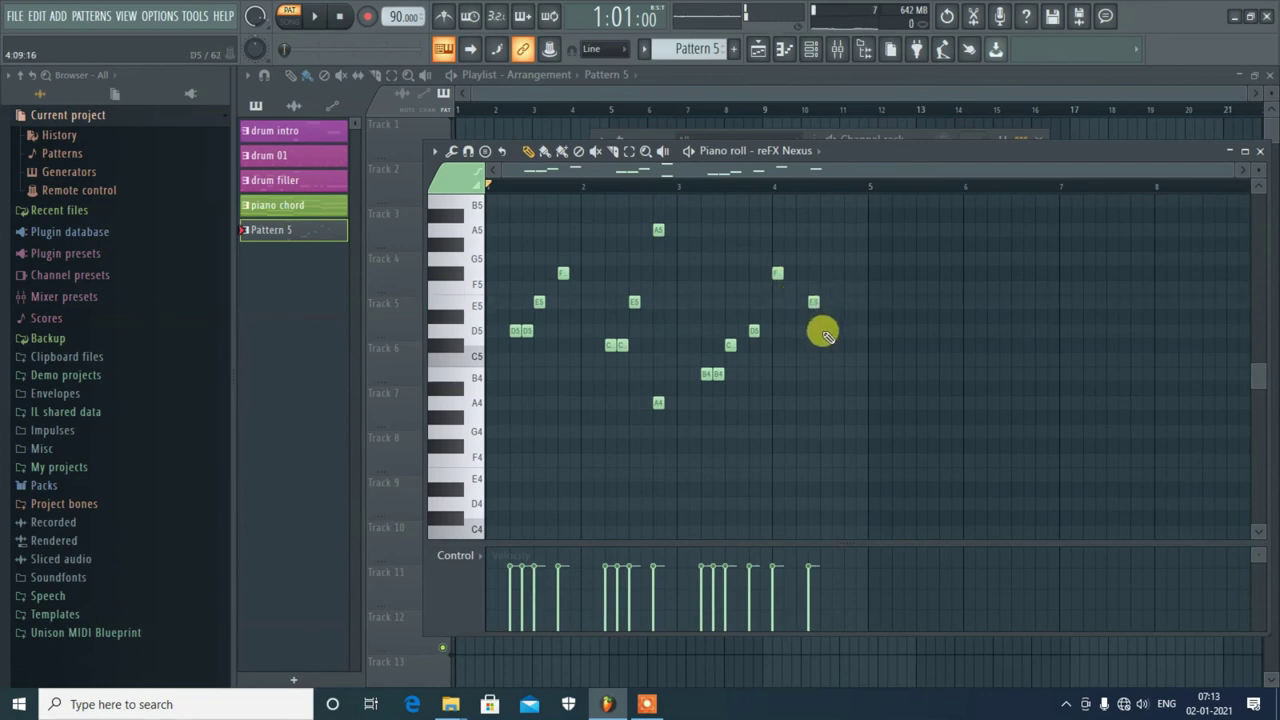
click(819, 331)
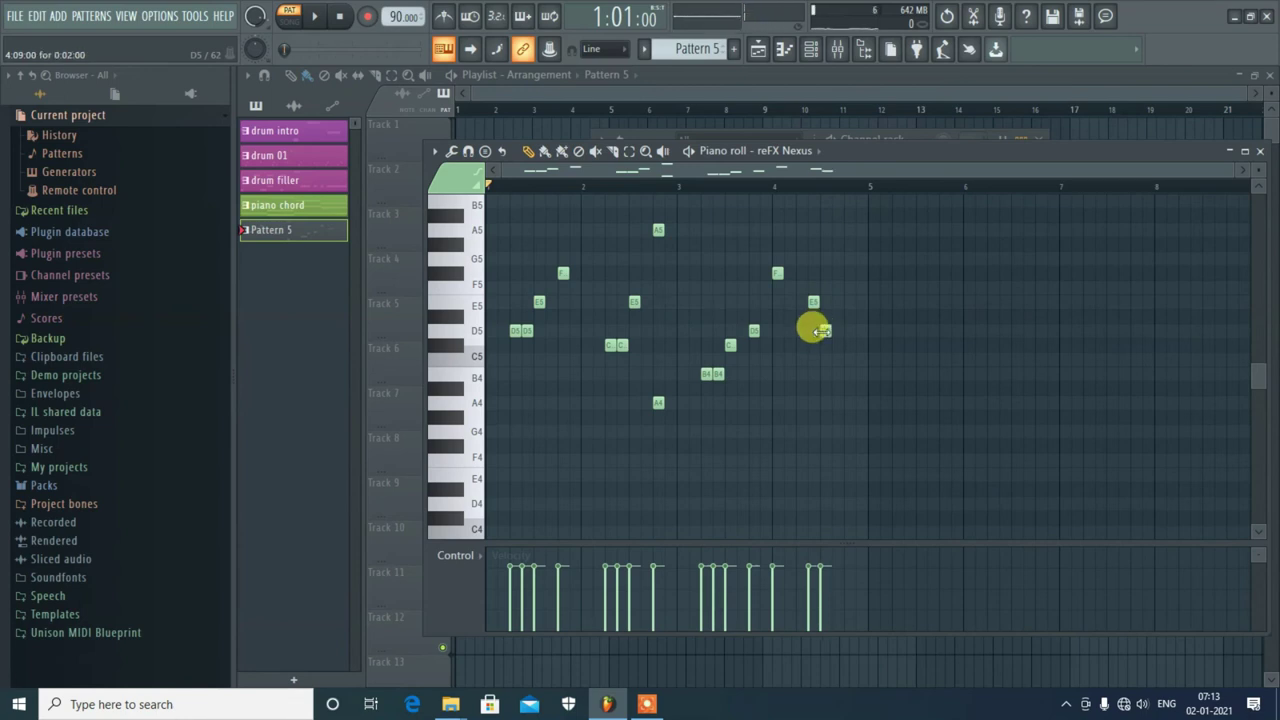
Step: Play back the melody pattern, and close the piano roll and channel rack to leave only the playlist open
key(space)
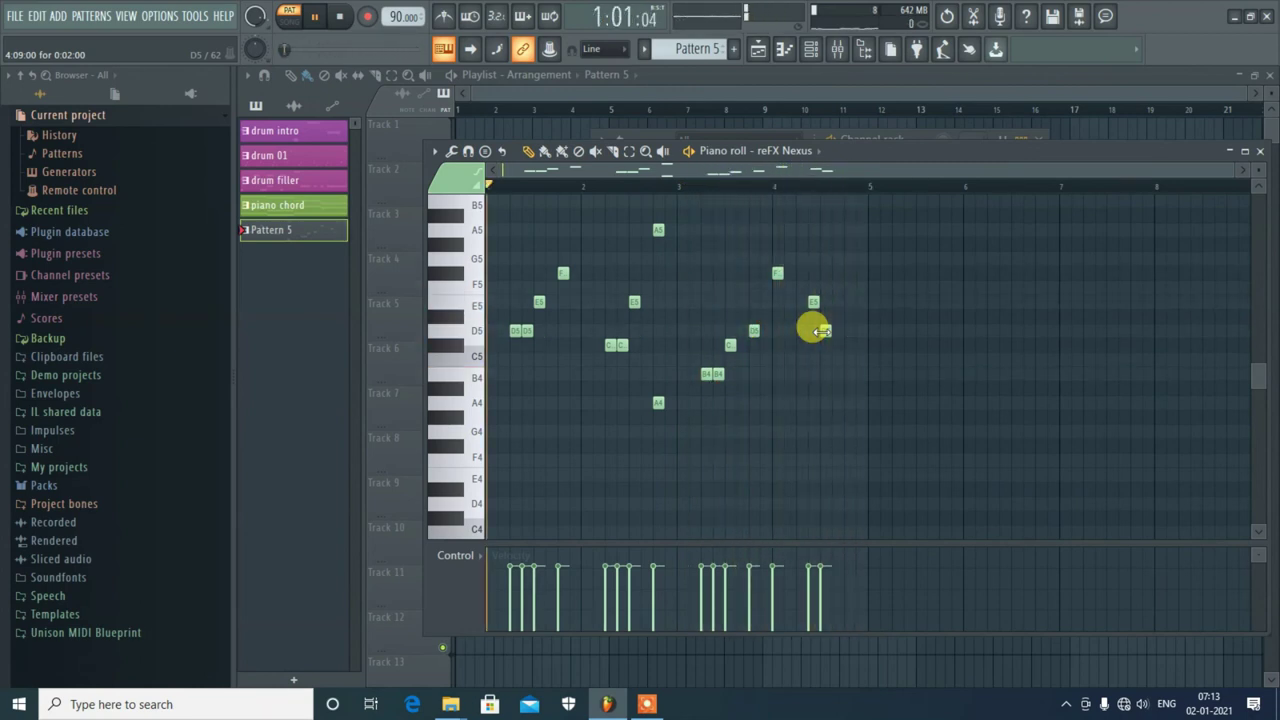
key(space)
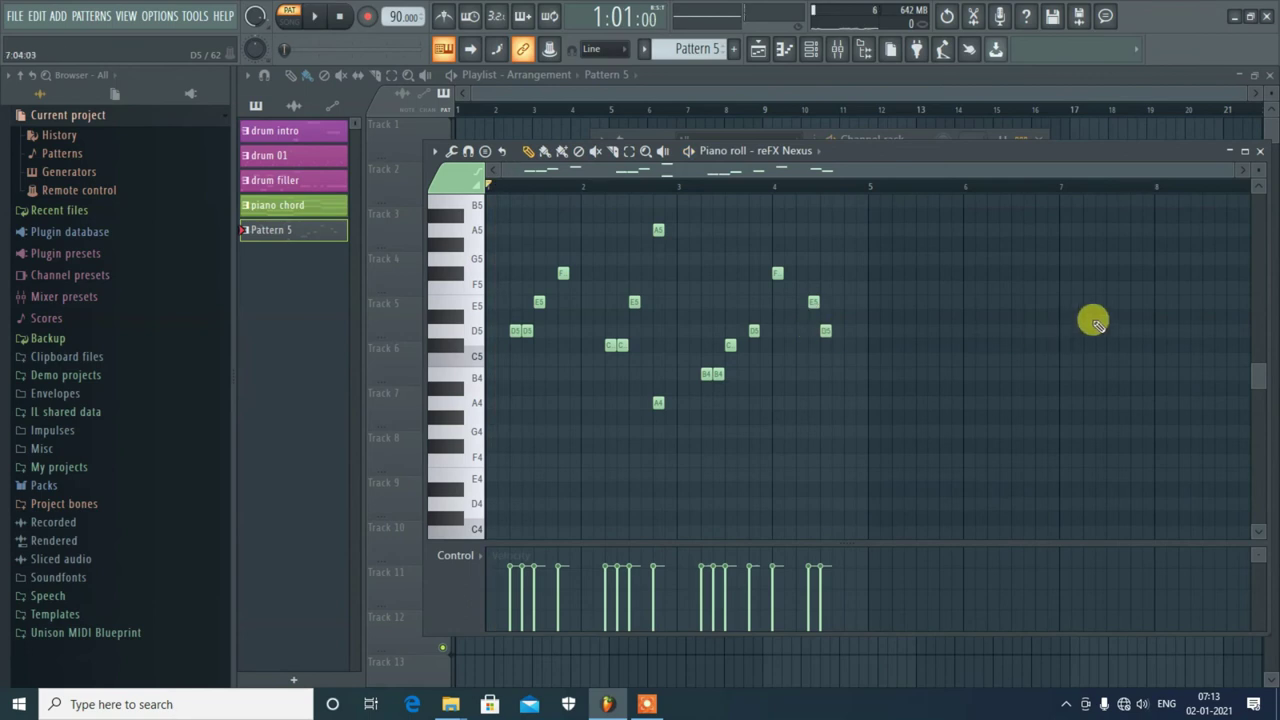
click(1262, 152)
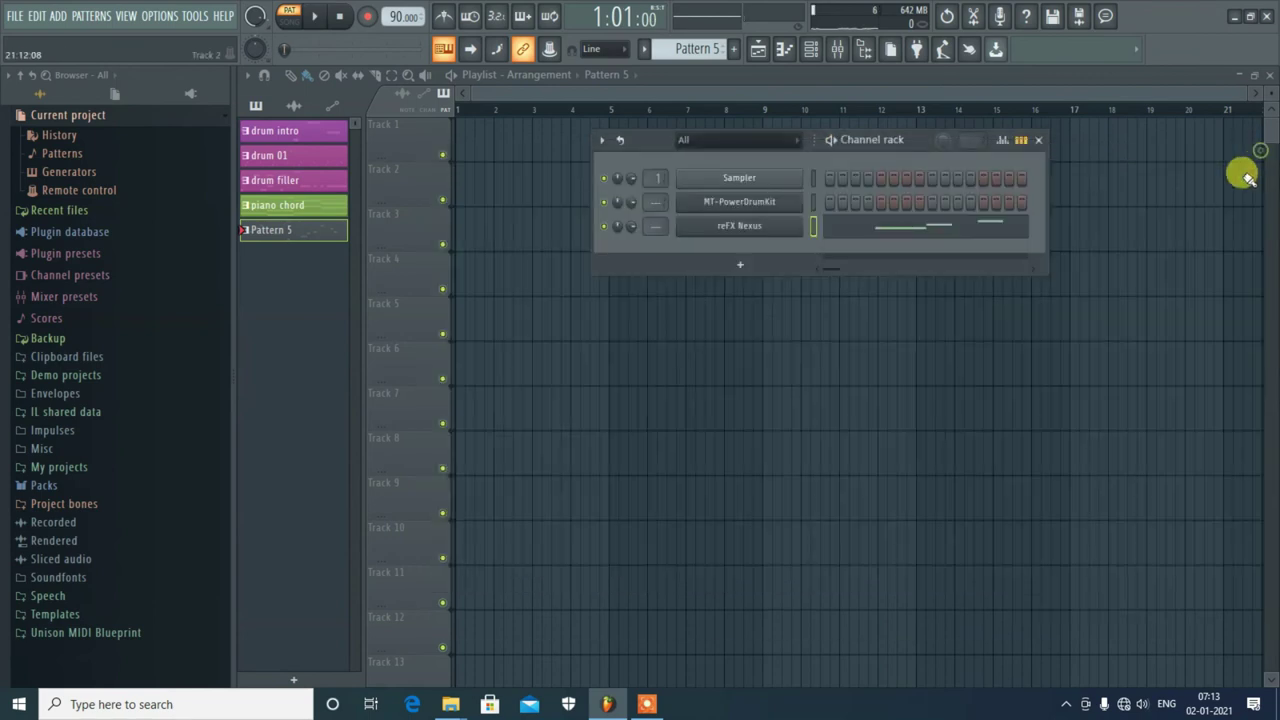
click(1040, 140)
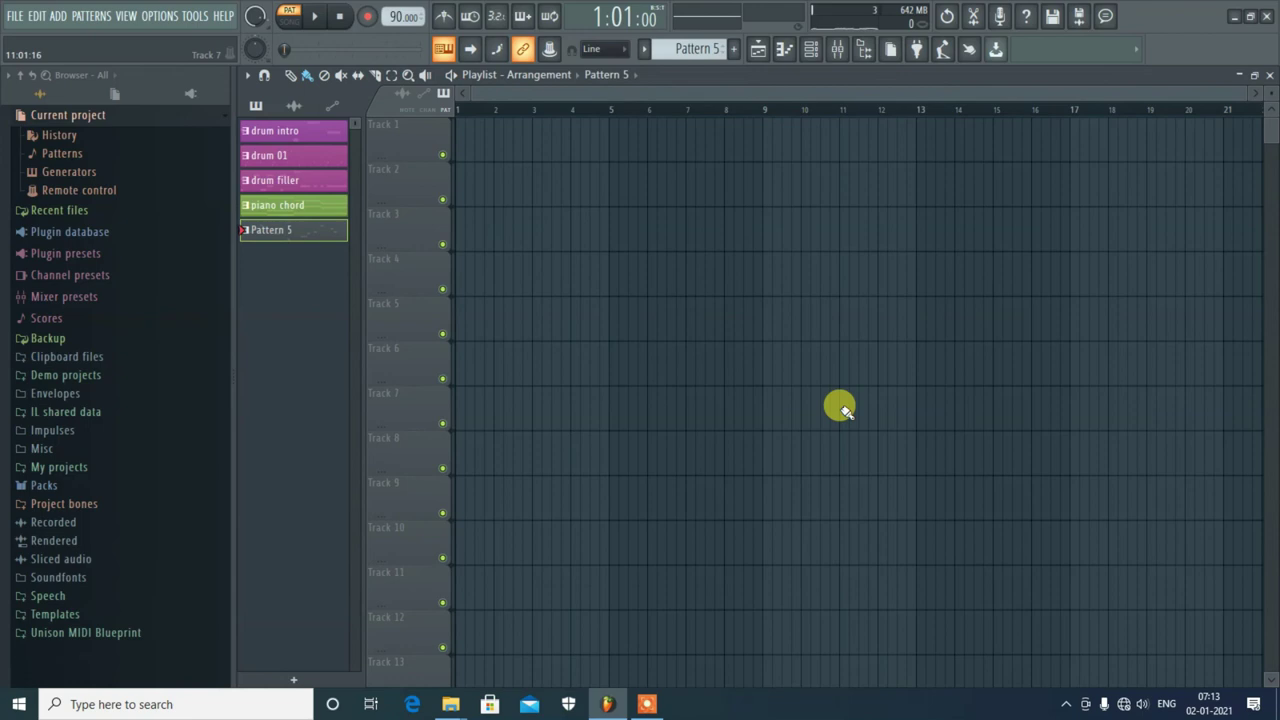
click(758, 50)
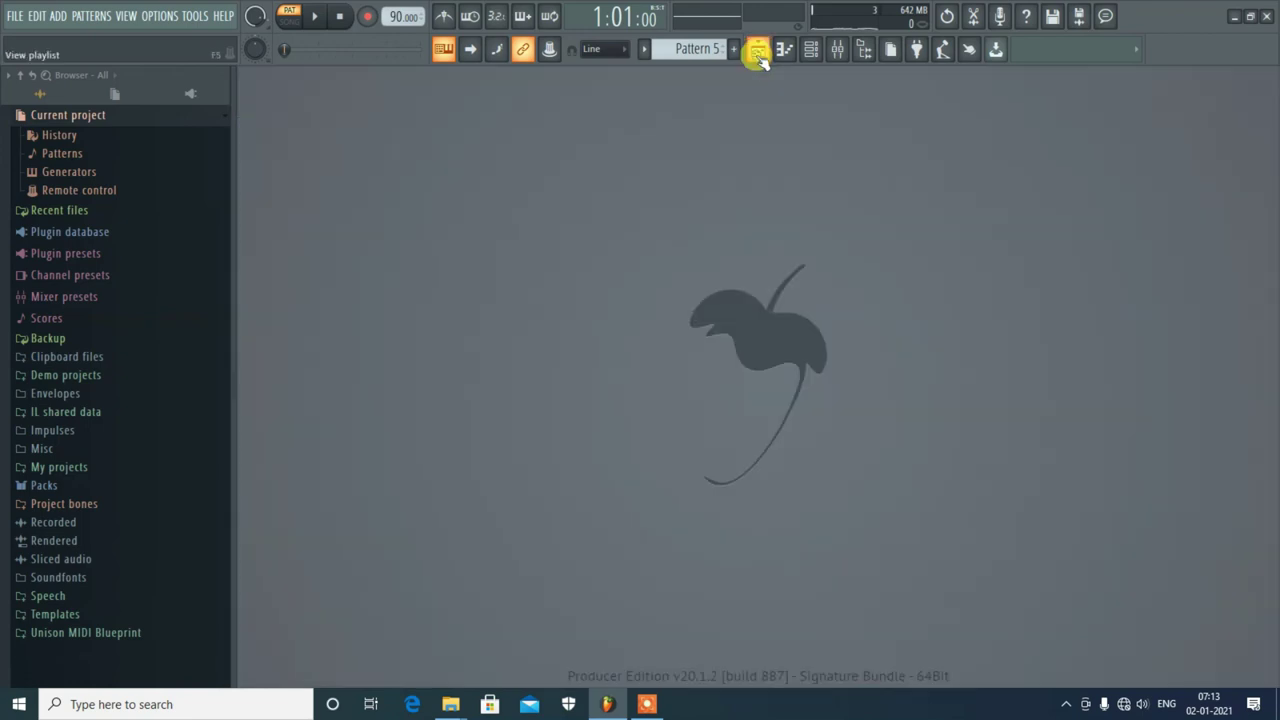
click(758, 50)
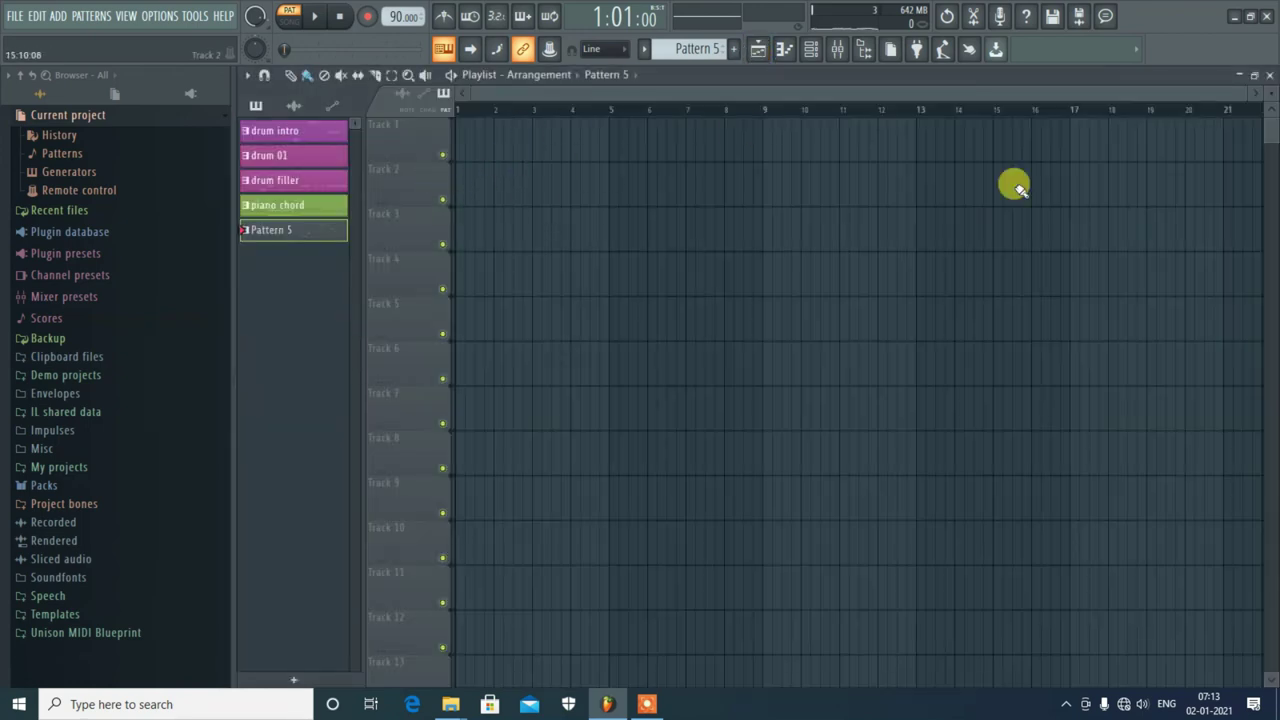
Step: Place four consecutive piano chord clips on Track 1, starting at bars 1, 5, 9 and 13
click(318, 135)
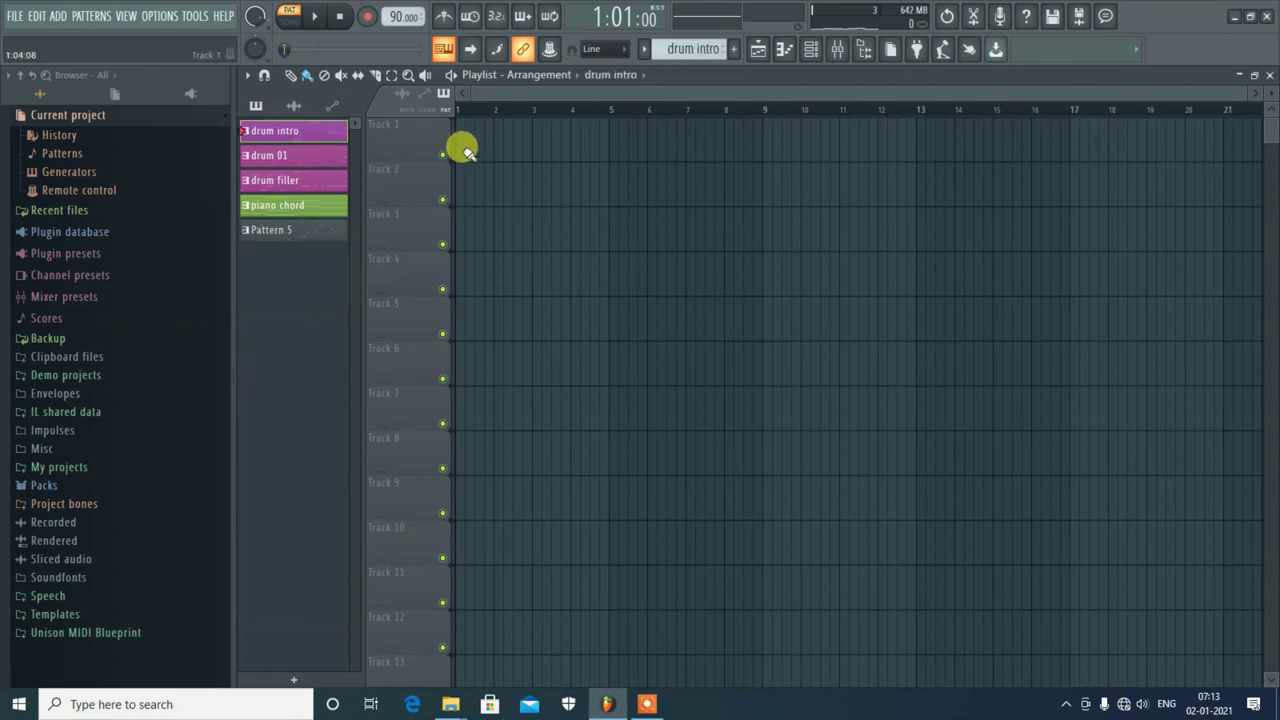
click(303, 208)
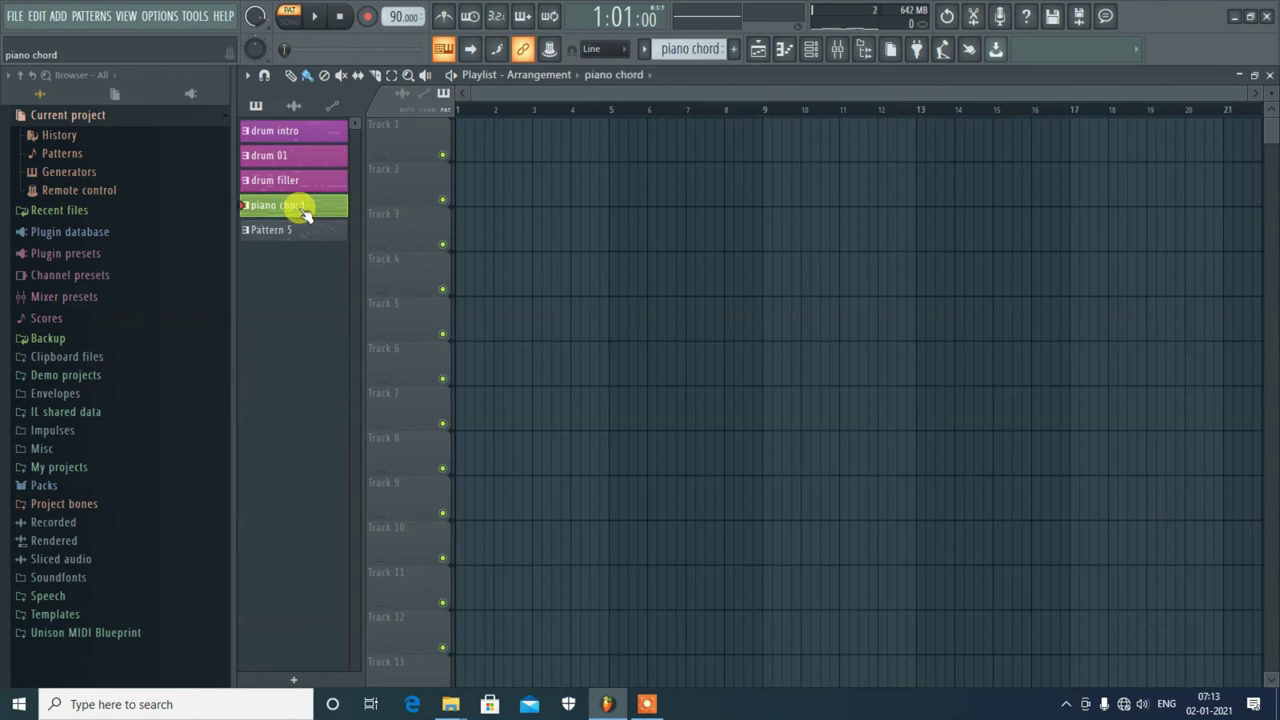
click(460, 147)
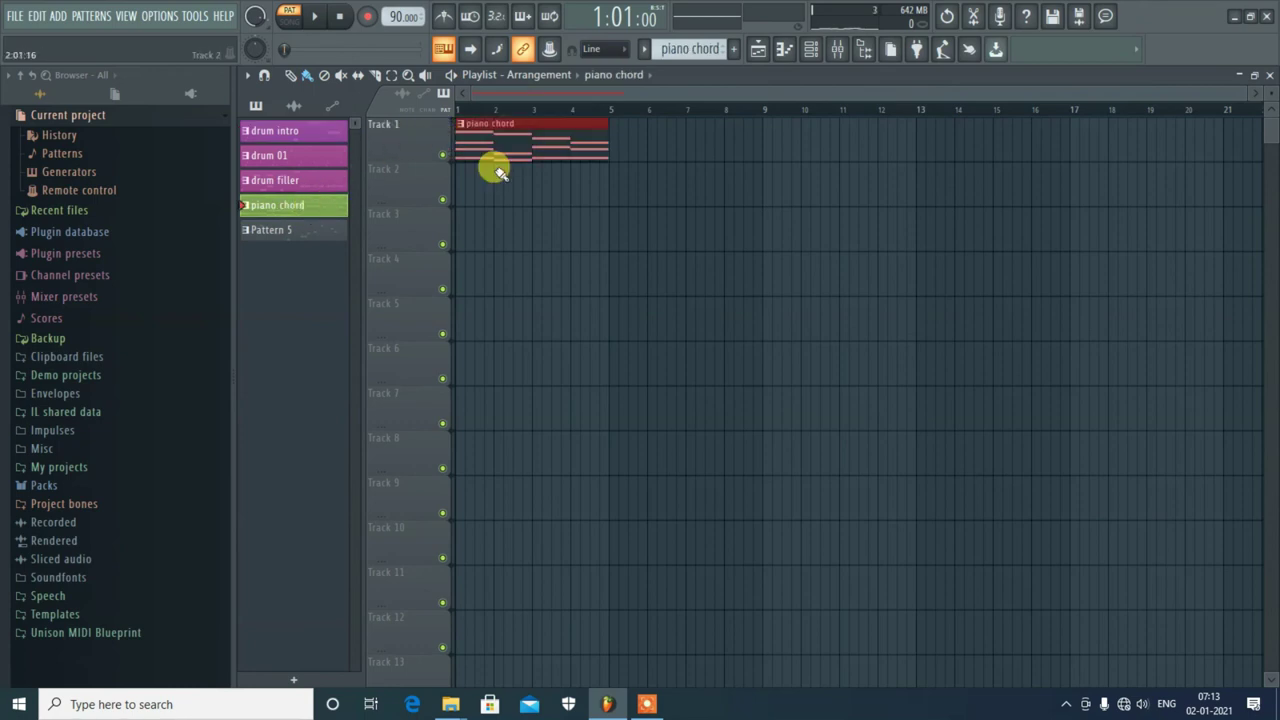
scroll(496, 168, up, 3)
click(680, 126)
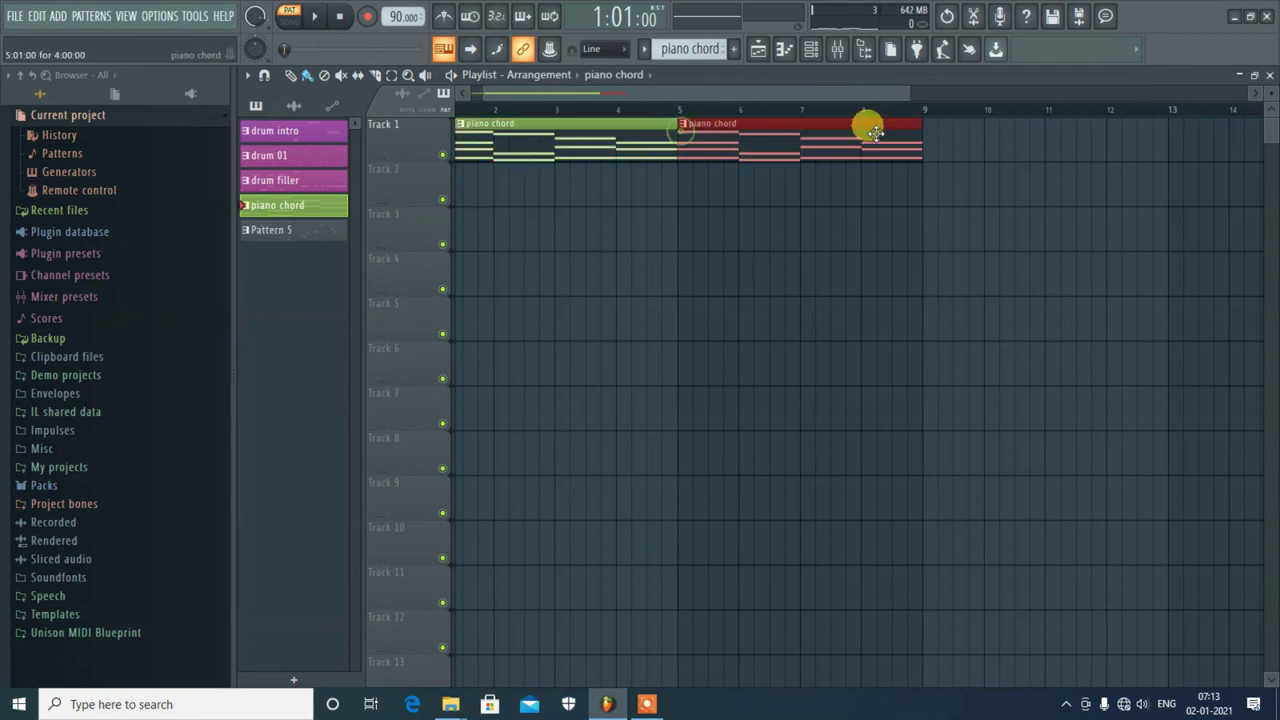
click(932, 143)
scroll(1037, 155, down, 2)
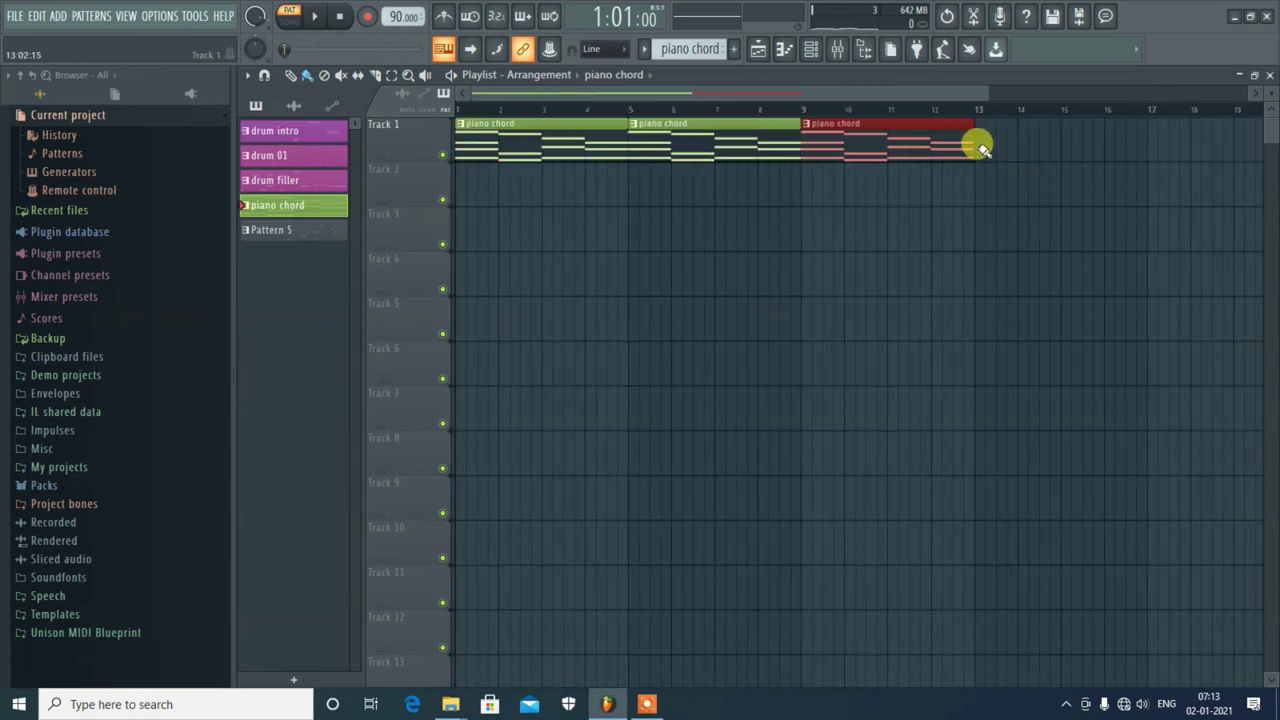
click(983, 148)
Step: Rename Pattern 5 as "piano melody" and give it the green colour 45A15C
click(289, 233)
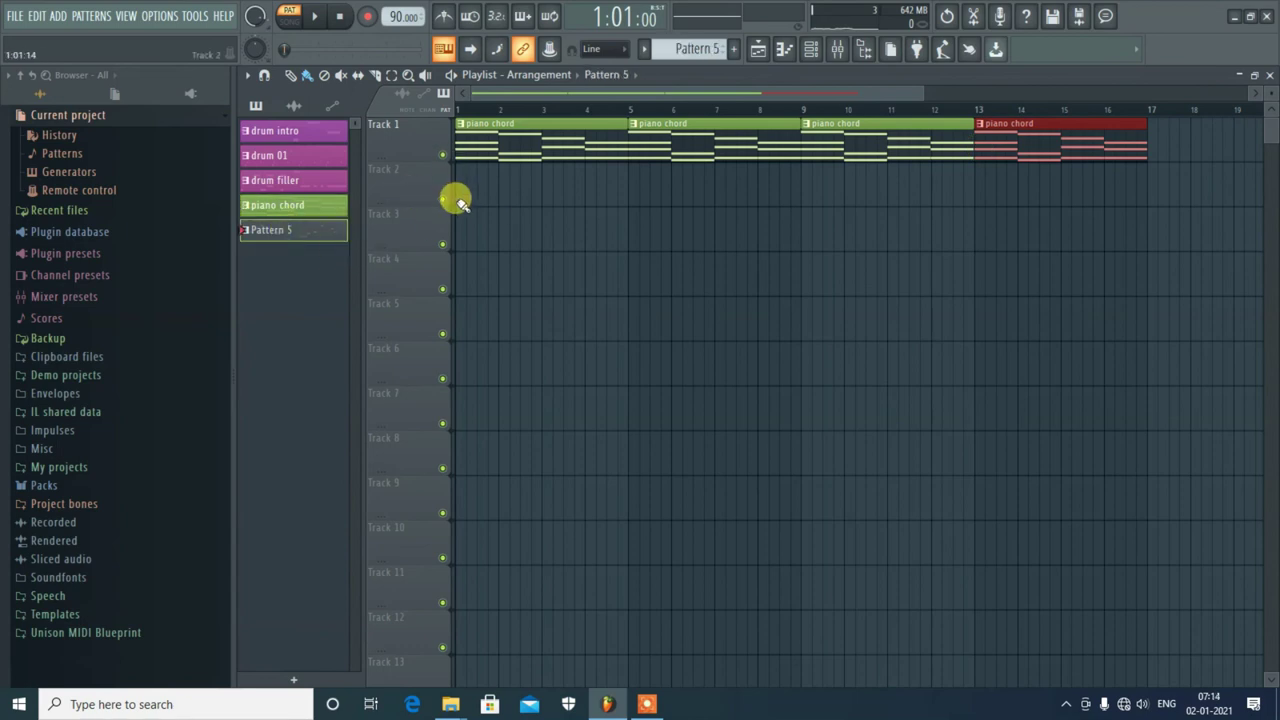
right_click(306, 232)
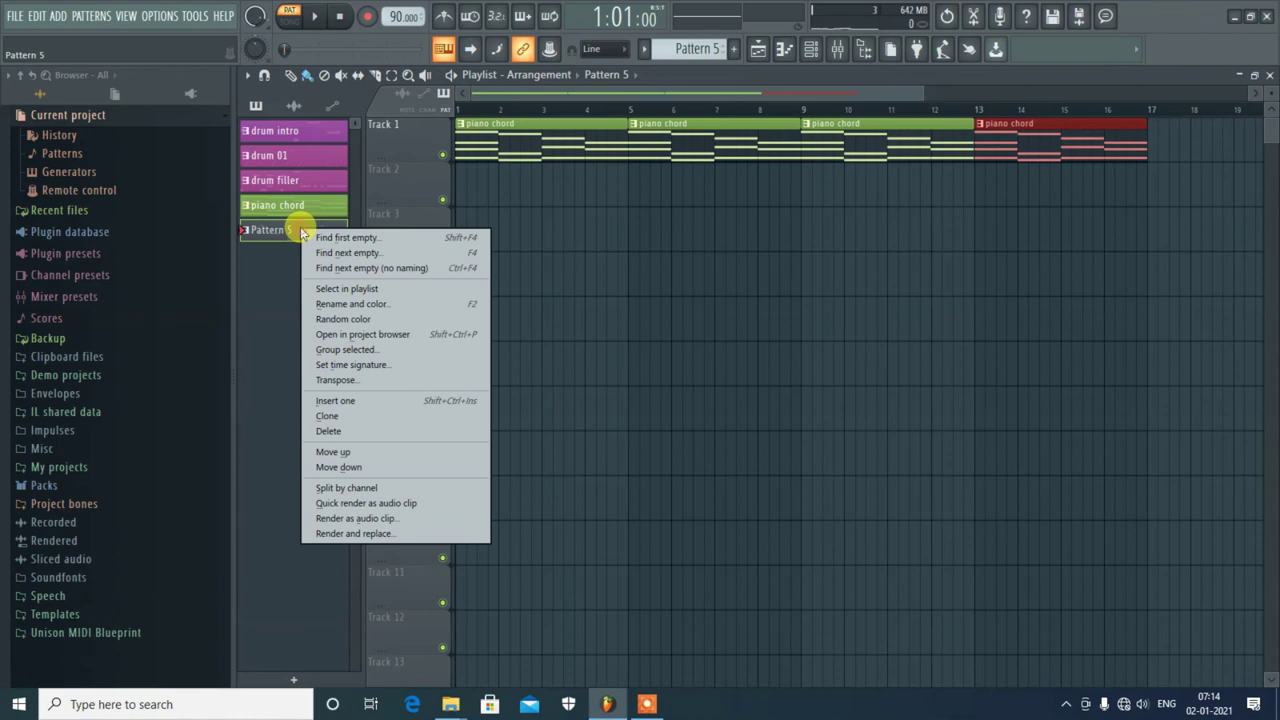
click(364, 306)
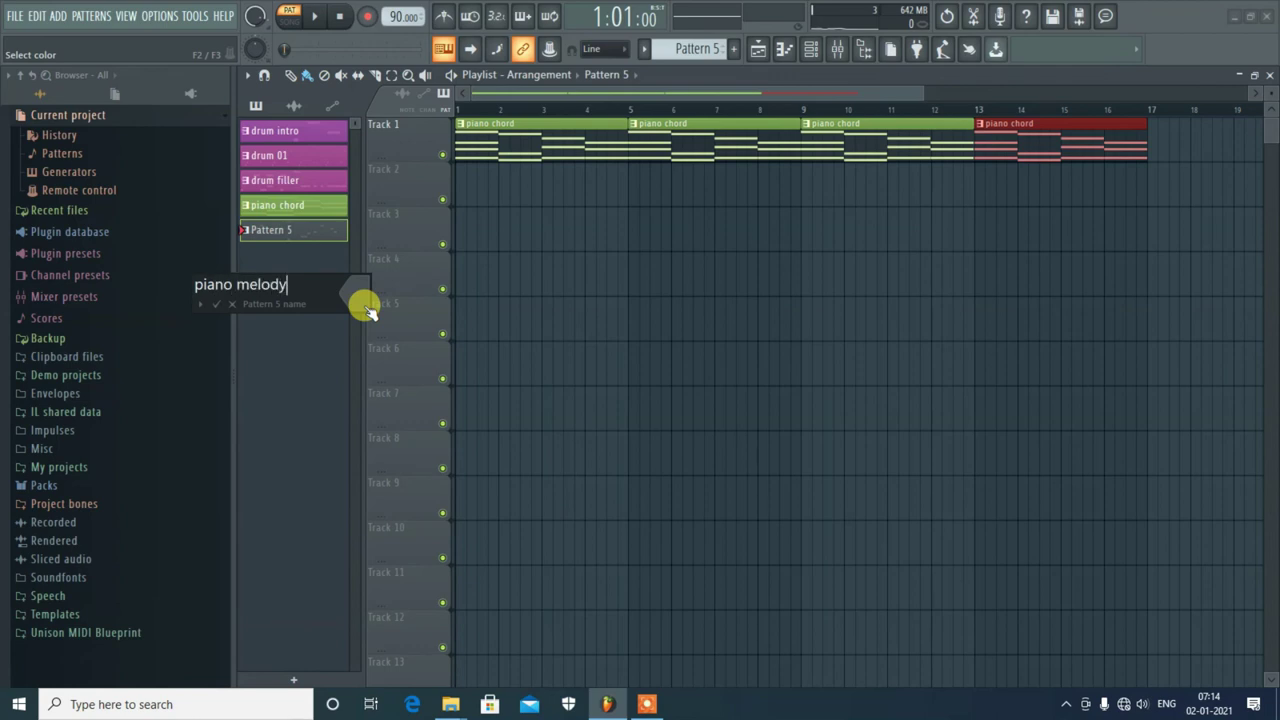
click(356, 306)
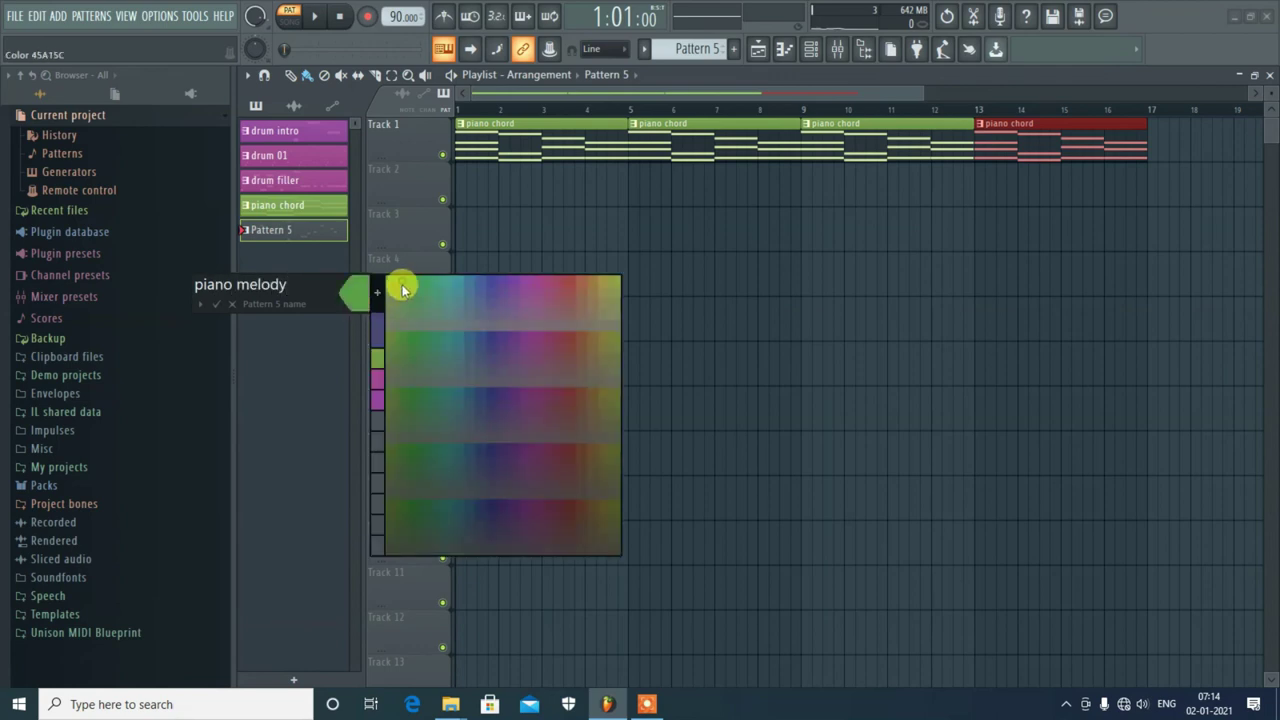
click(402, 286)
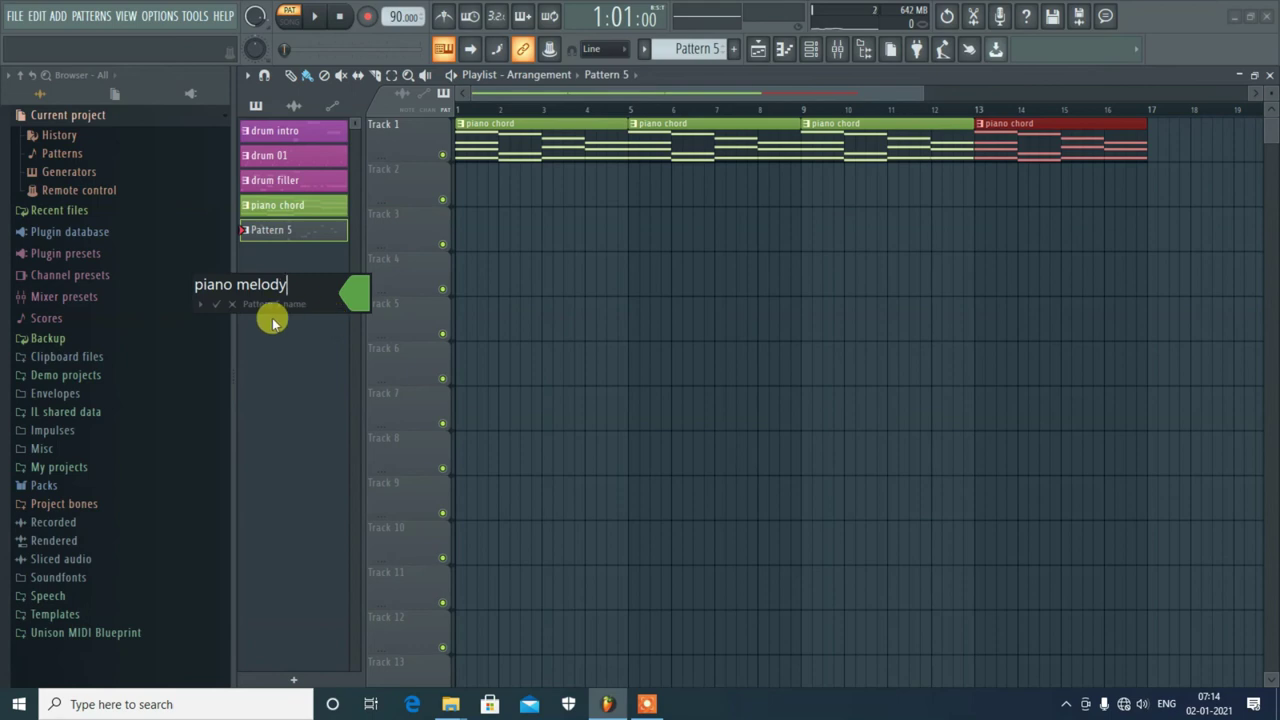
key(Return)
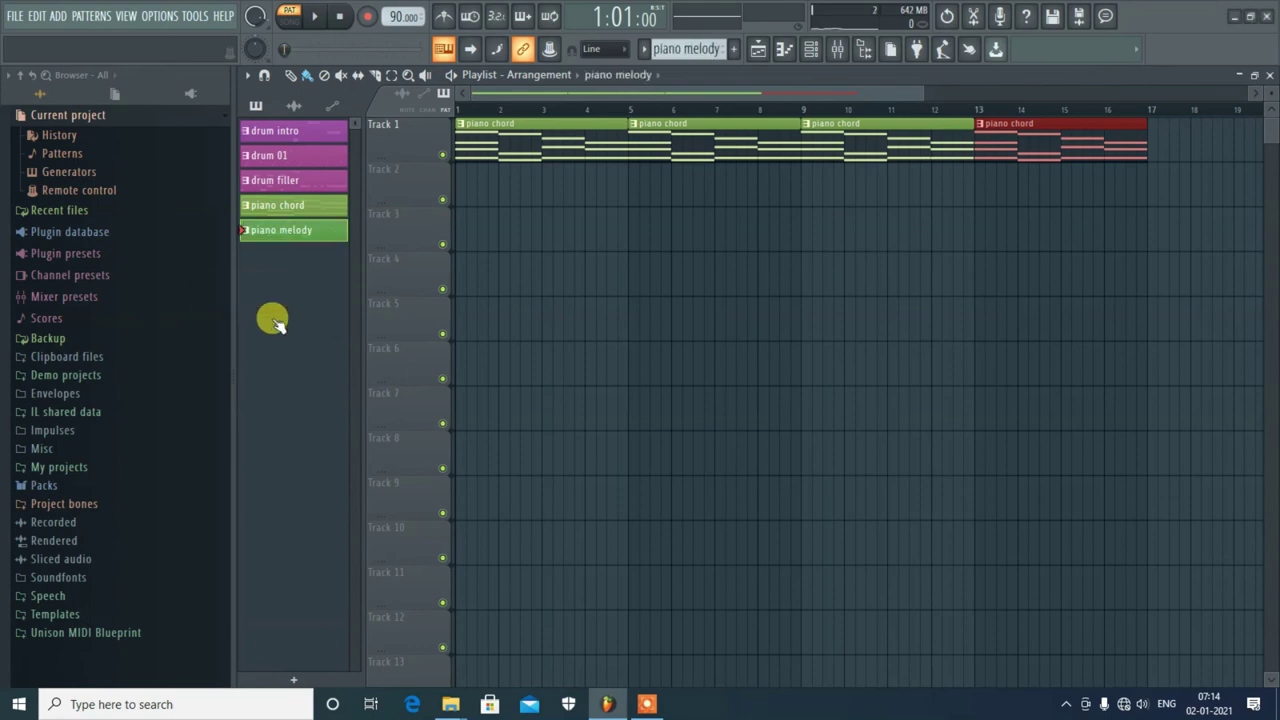
Step: Place four consecutive piano melody clips on Track 2, starting at bars 1, 5, 9 and 13
click(462, 195)
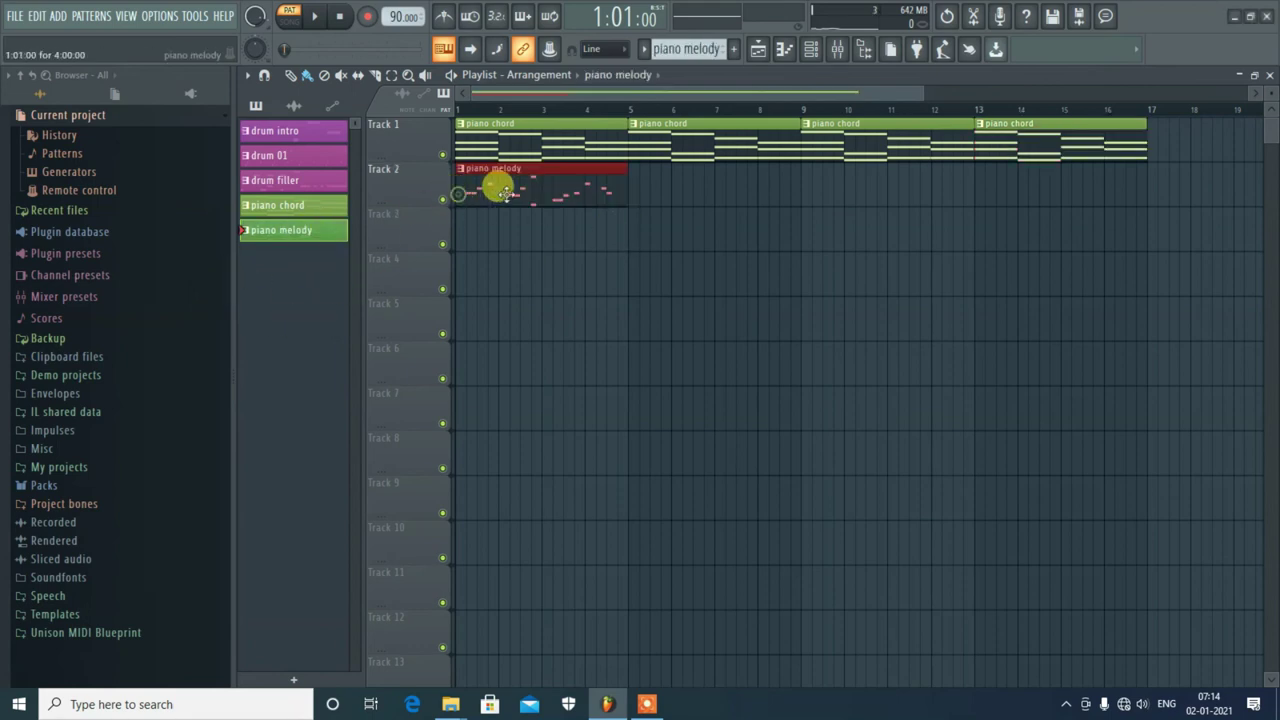
click(640, 192)
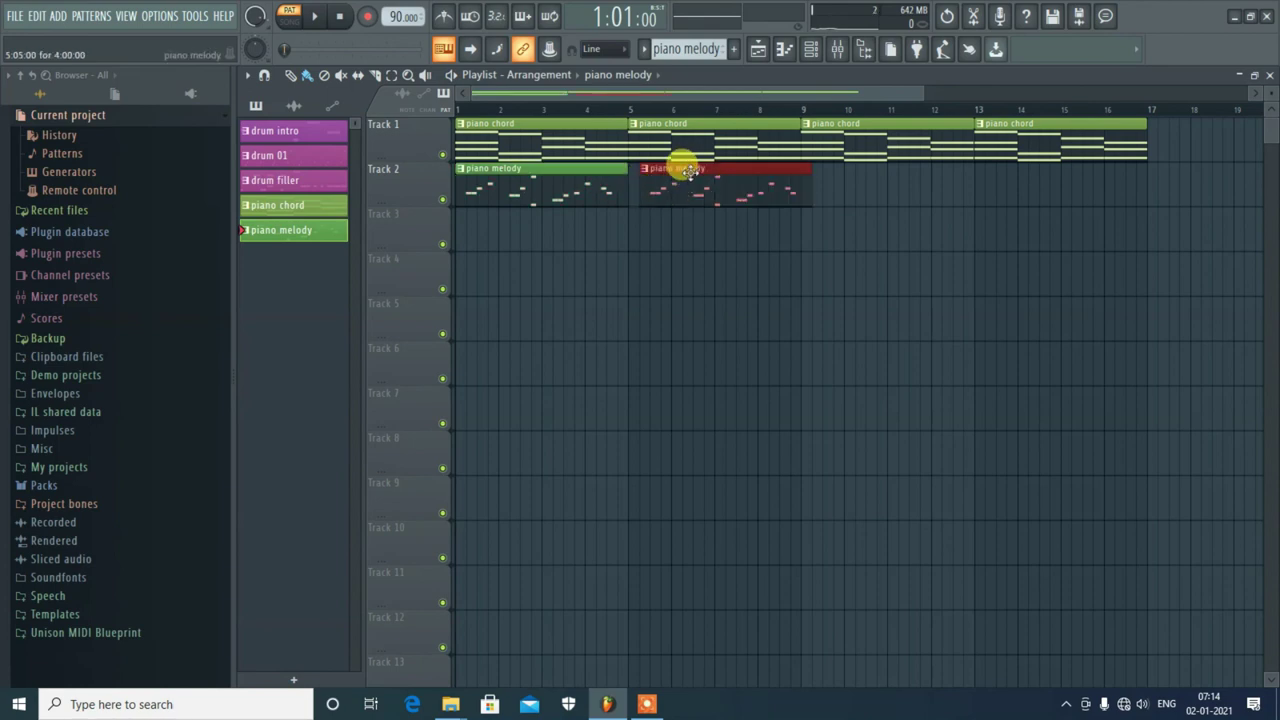
click(804, 184)
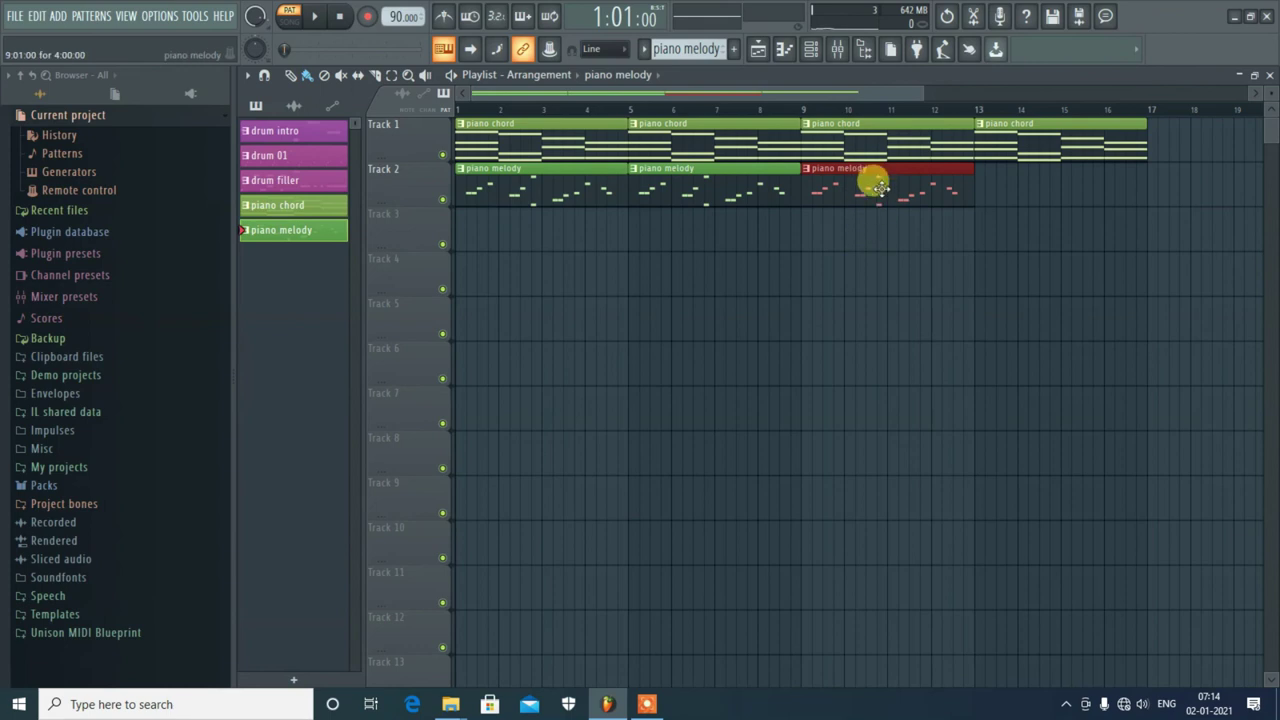
key(ctrl+b)
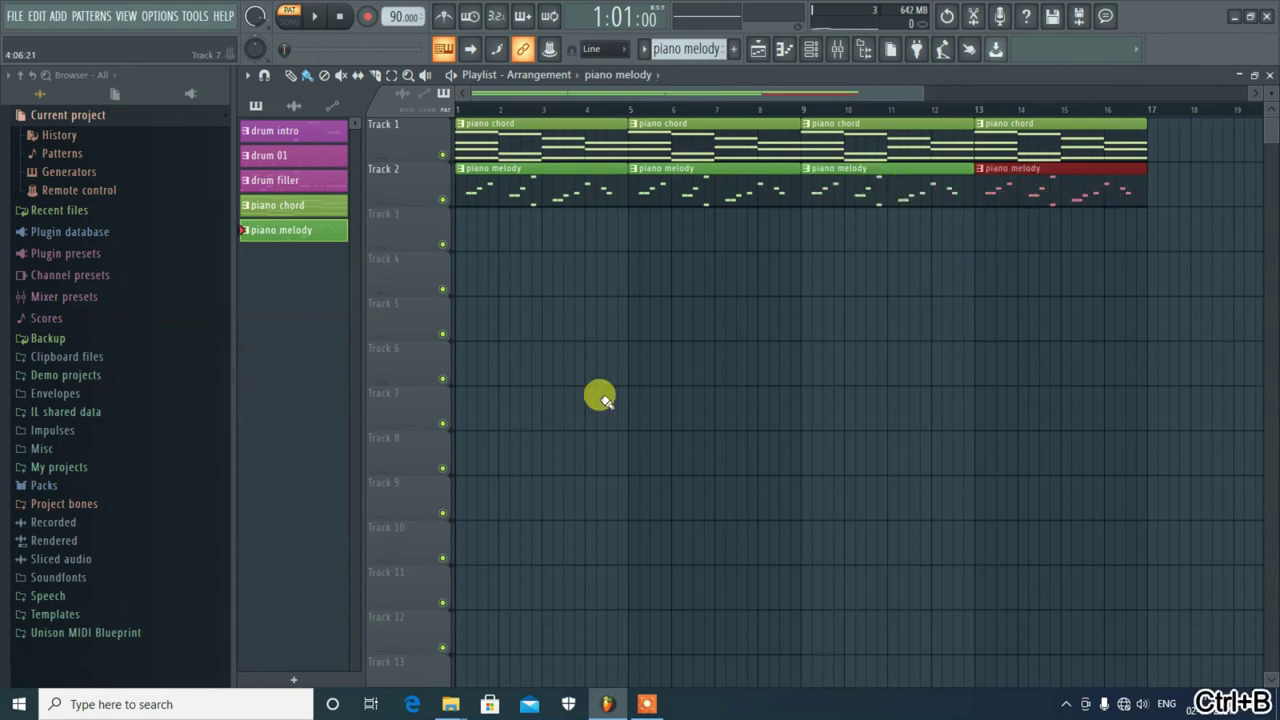
Step: With the drum intro pattern selected, switch playback to song mode and play the piano chord and melody arrangement
click(305, 138)
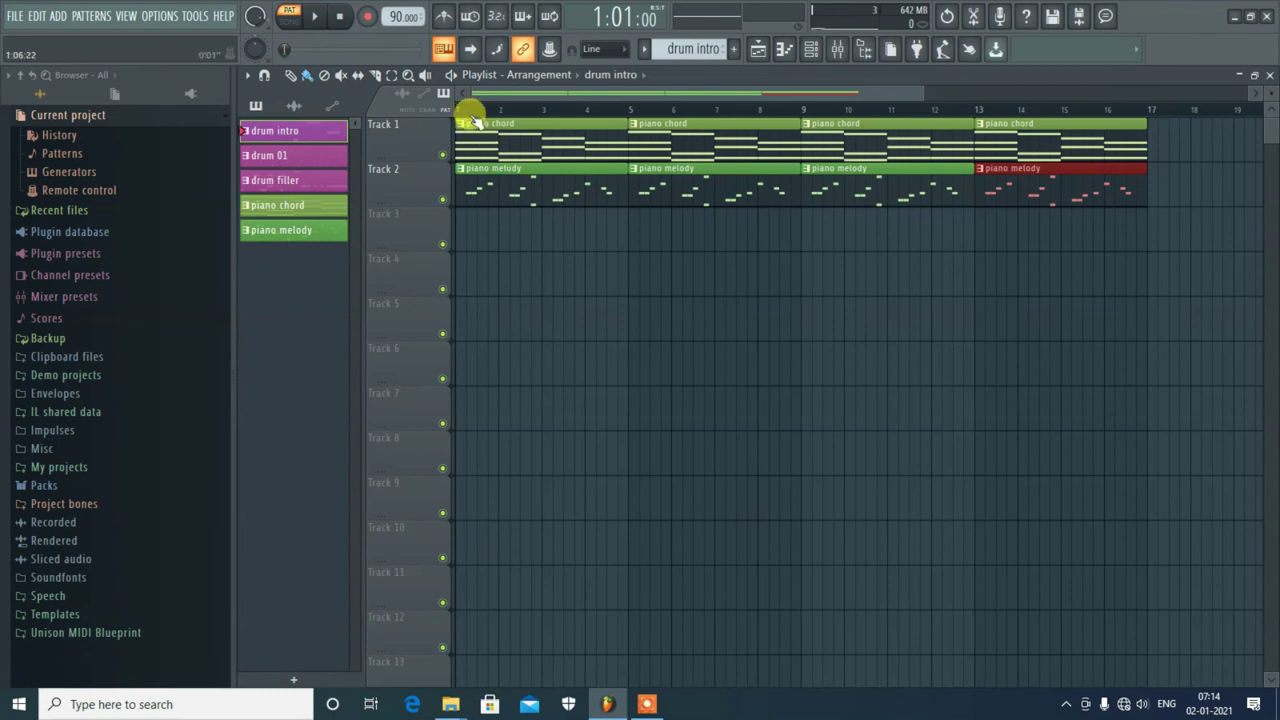
click(292, 24)
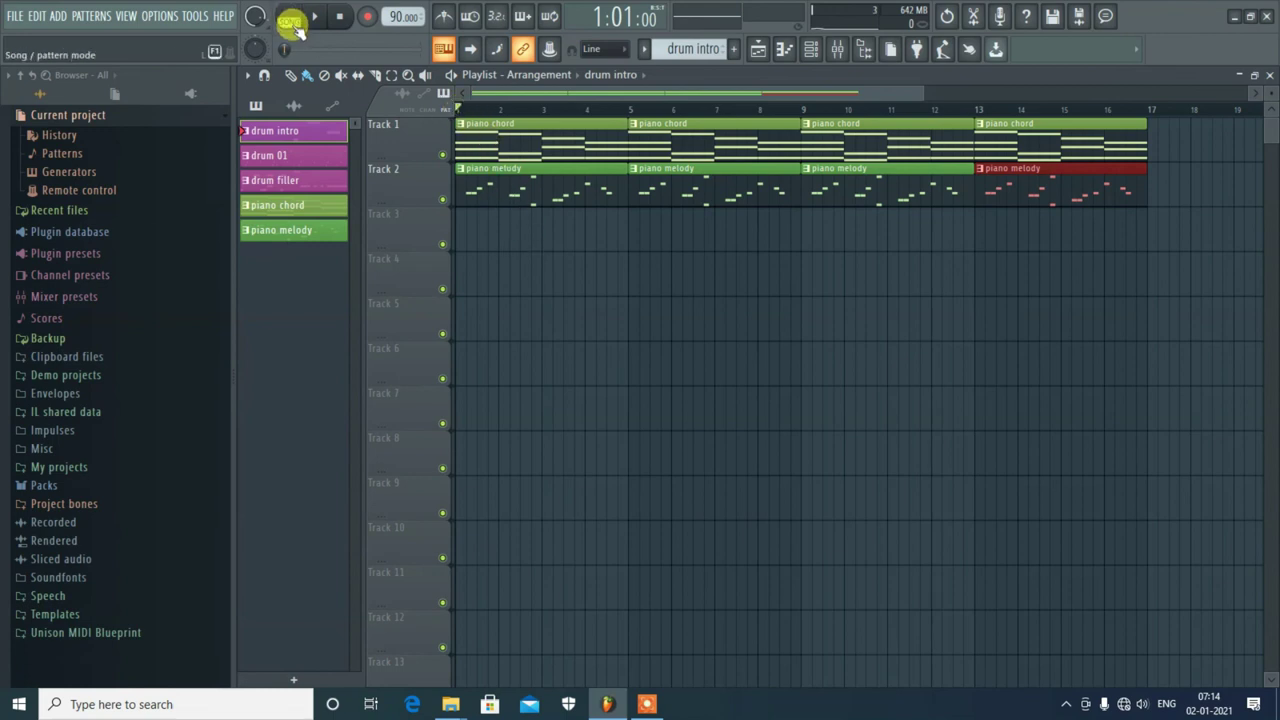
key(space)
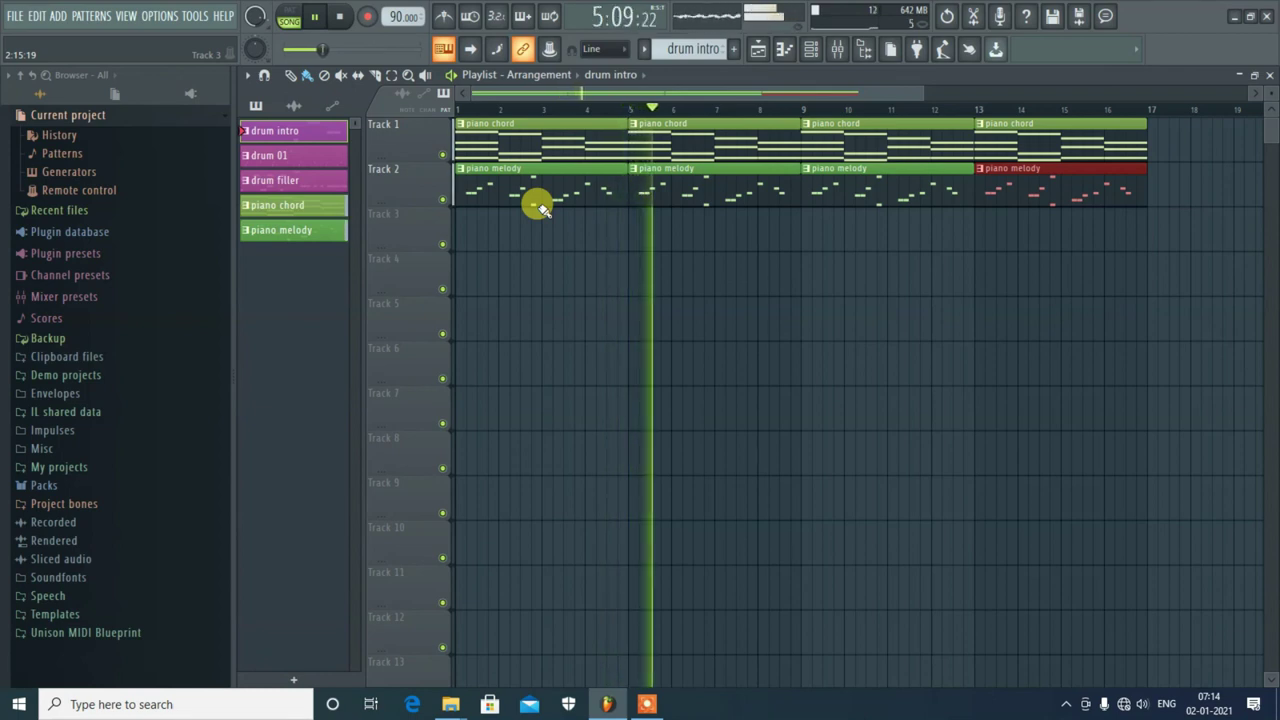
key(space)
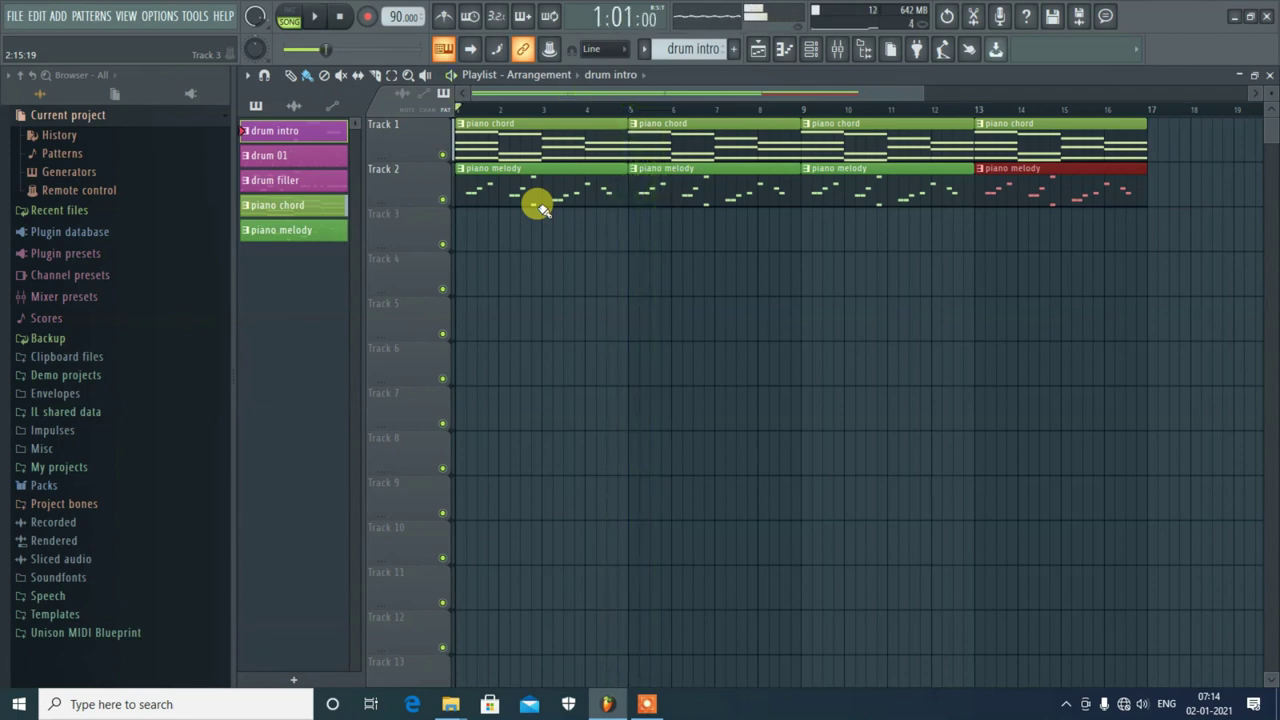
Step: Place the drum intro clip at bar 4 of Track 3, followed by drum 01 clips at bars 5, 9 and 13
click(592, 232)
click(300, 158)
click(637, 224)
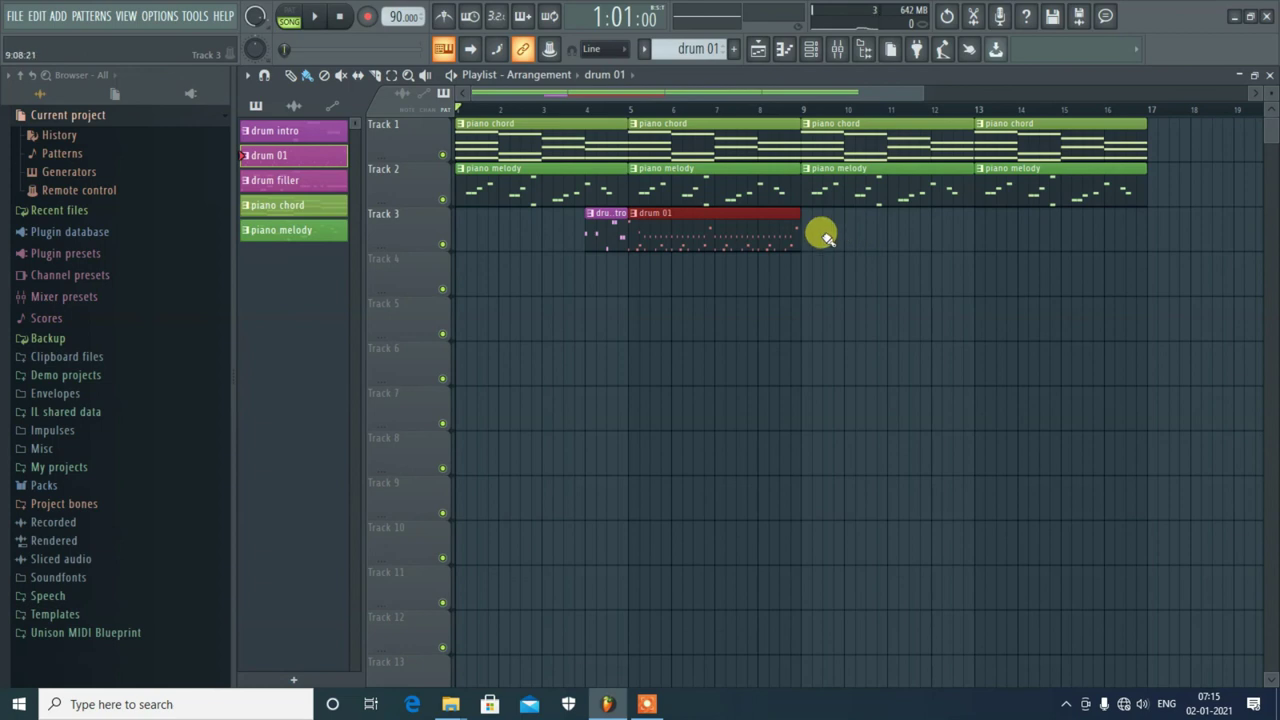
key(ctrl+b)
key(ctrl+b)
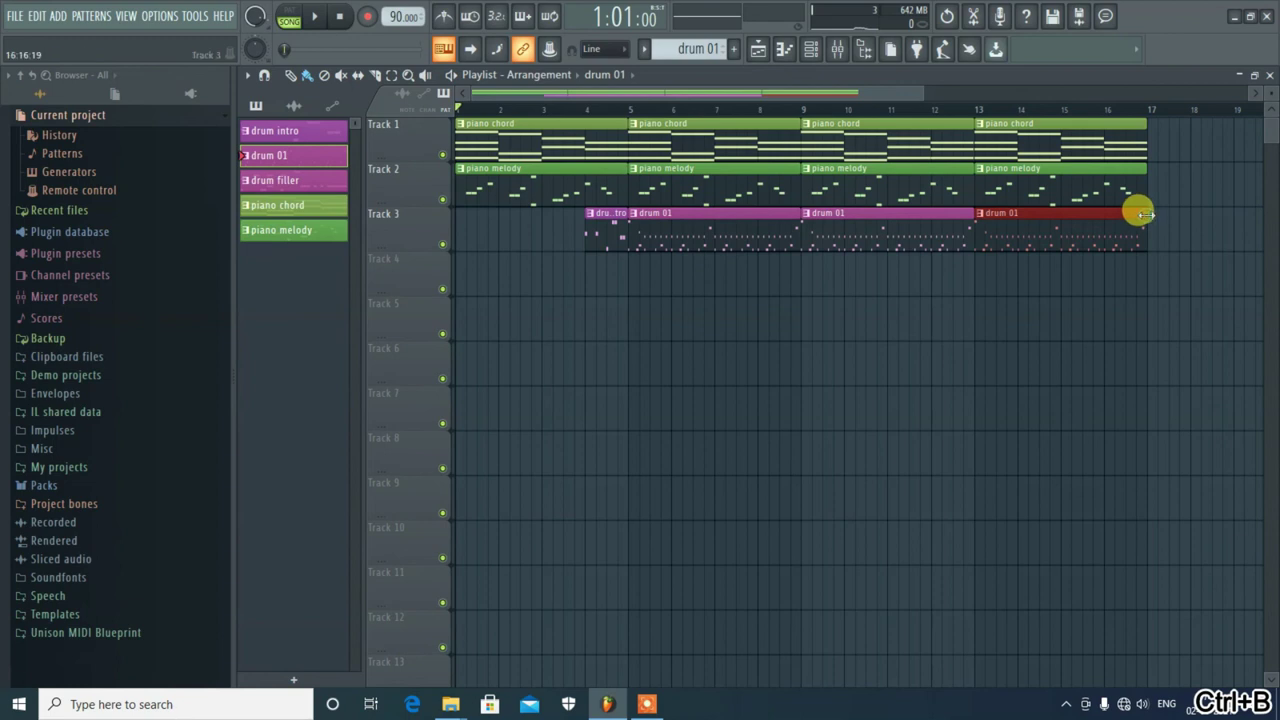
Step: Shorten the last drum 01 clip on Track 3 to end at bar 16 and place the drum filler clip there
drag(1146, 214, 1103, 222)
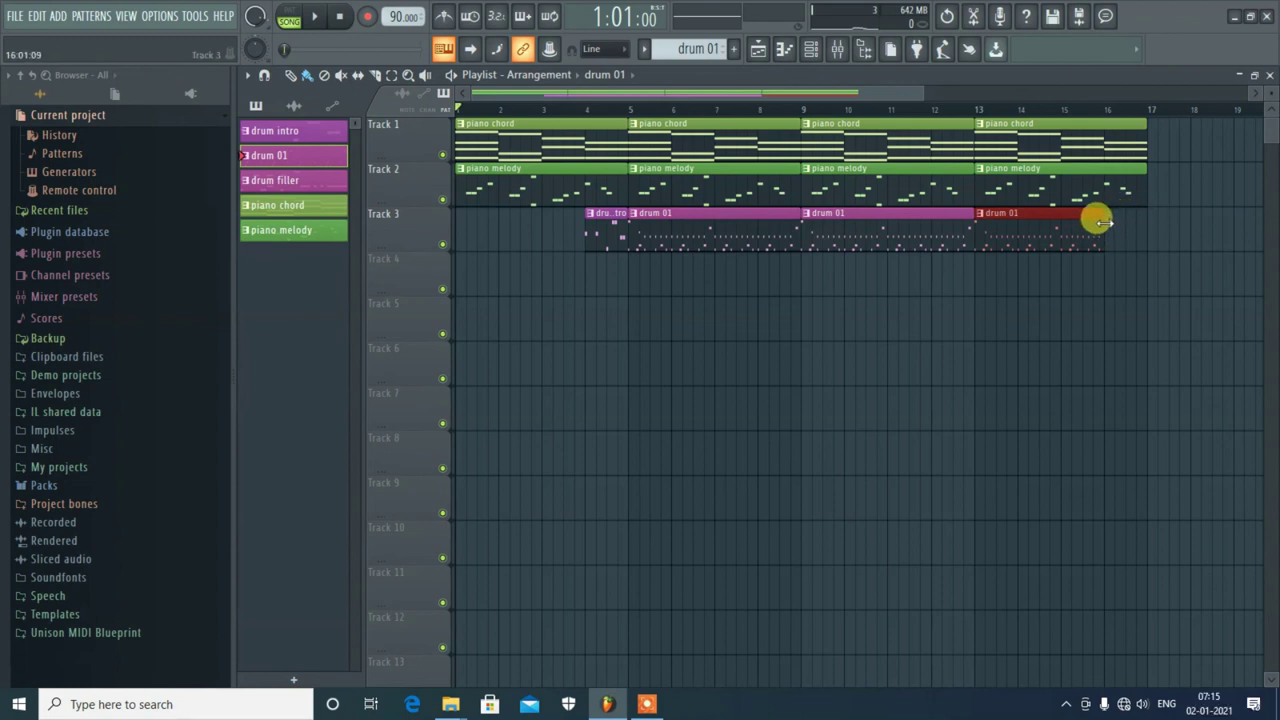
click(292, 180)
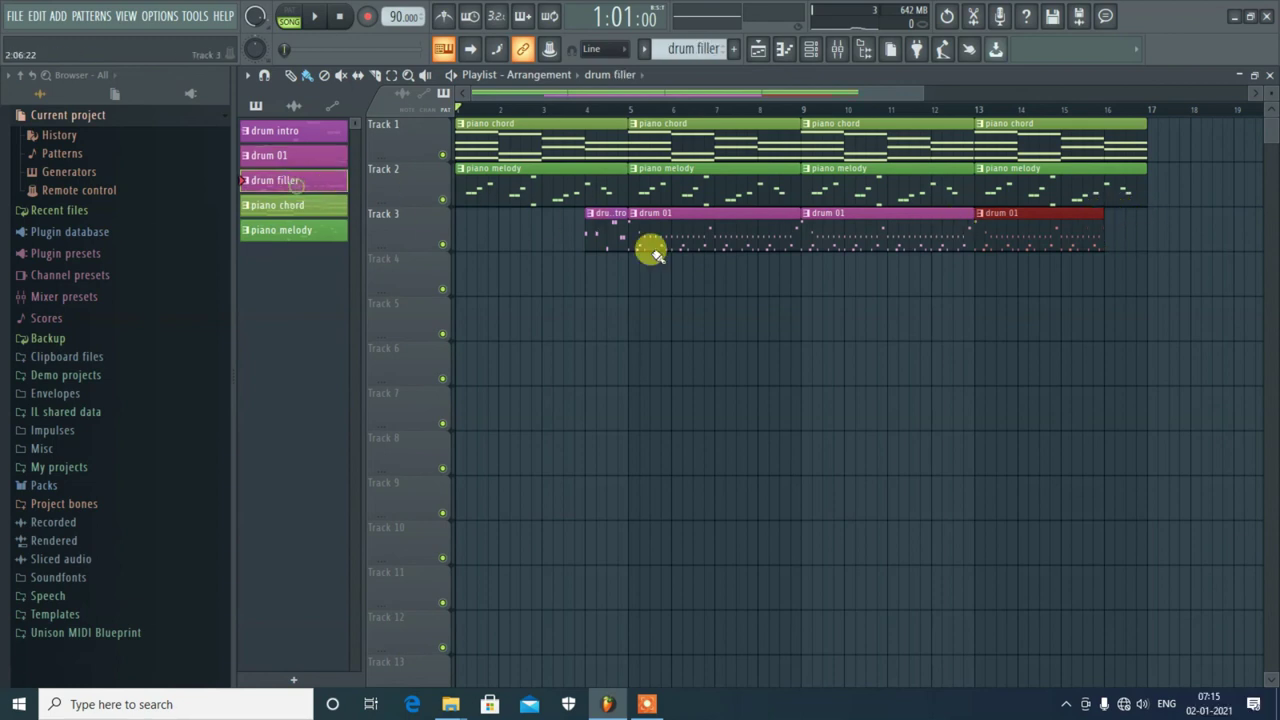
click(1107, 218)
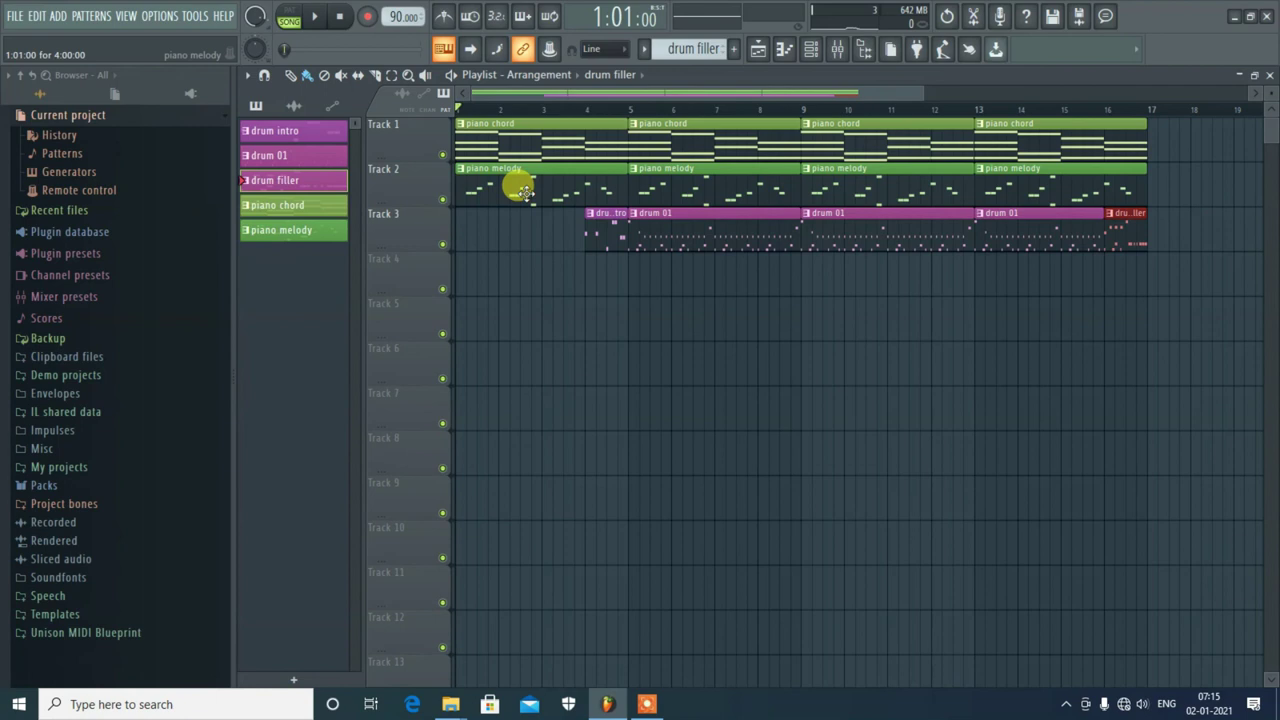
Step: Play back the full arrangement of piano chords, melody and drums from bar 1 through the drum filler
key(space)
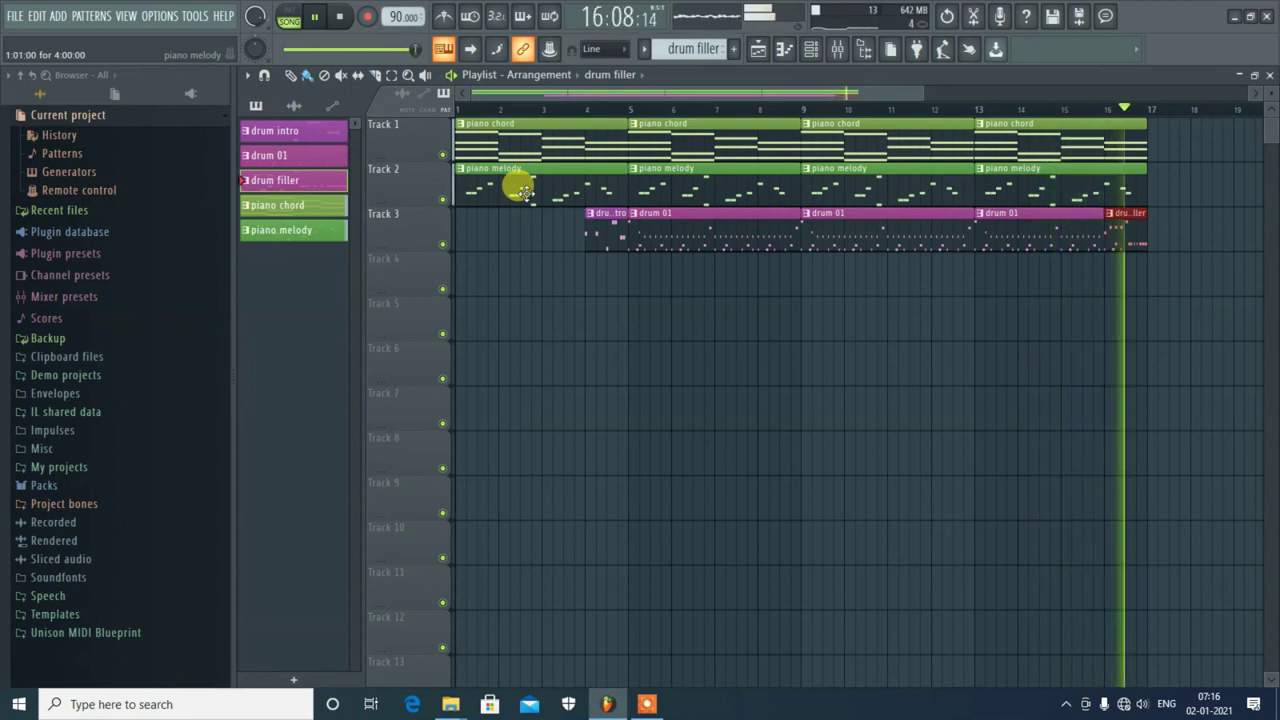
key(space)
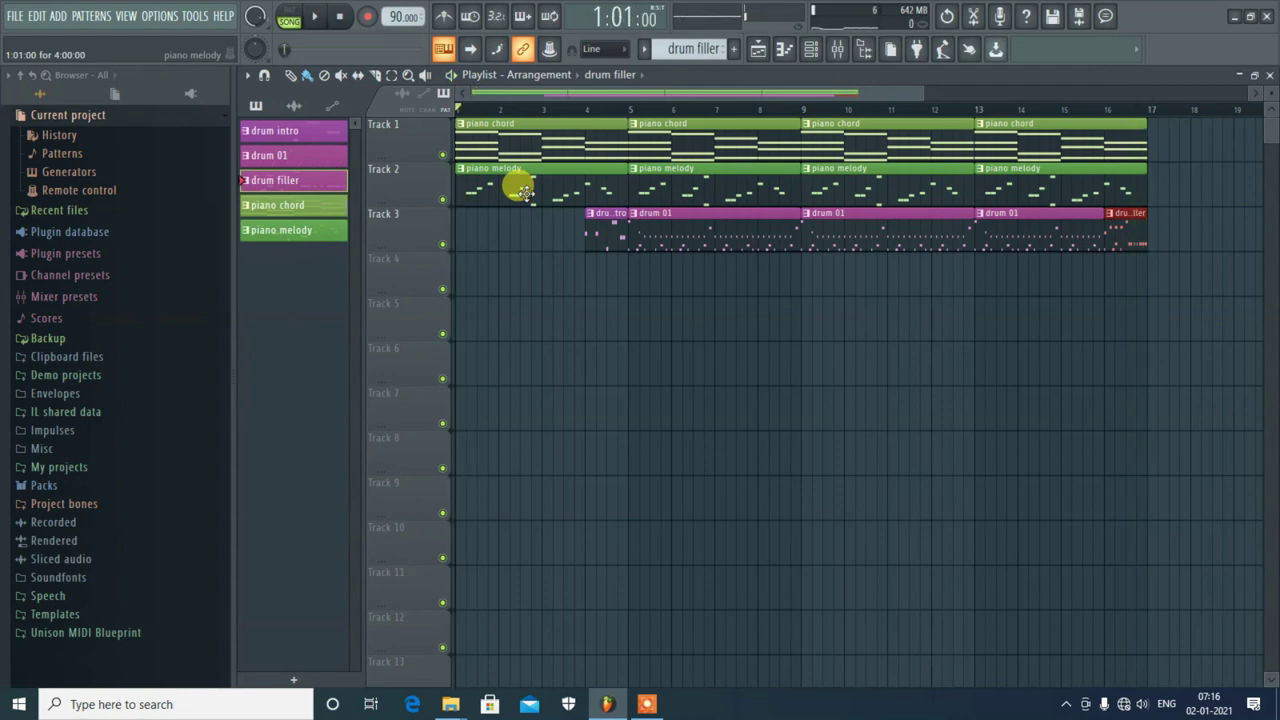